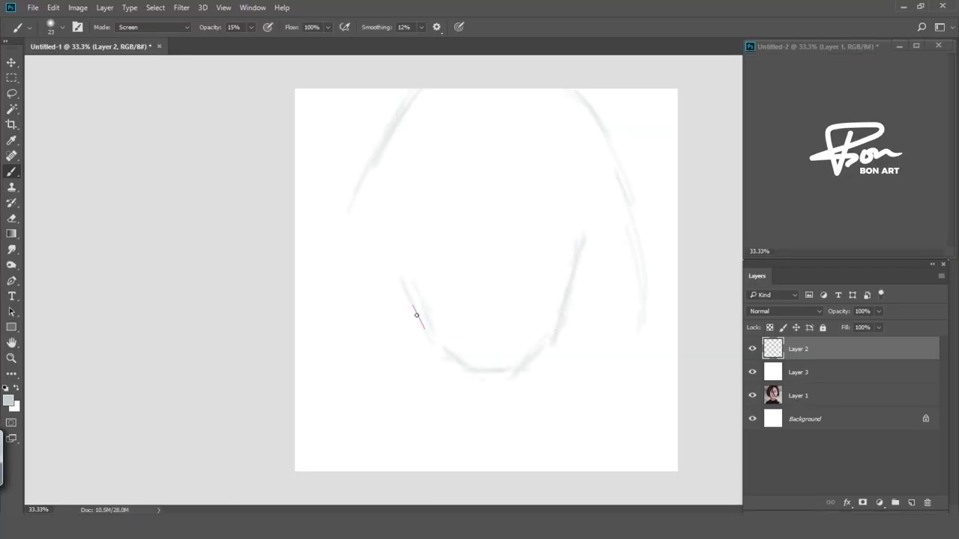
Sketch the cheek contours, head outline, inner hair curve and neck below the chin.
{"action": "left_click_drag", "start_coordinate": [417, 315], "coordinate": [405, 239]}
{"action": "left_click_drag", "start_coordinate": [636, 283], "coordinate": [610, 345]}
{"action": "left_click_drag", "start_coordinate": [568, 328], "coordinate": [591, 296]}
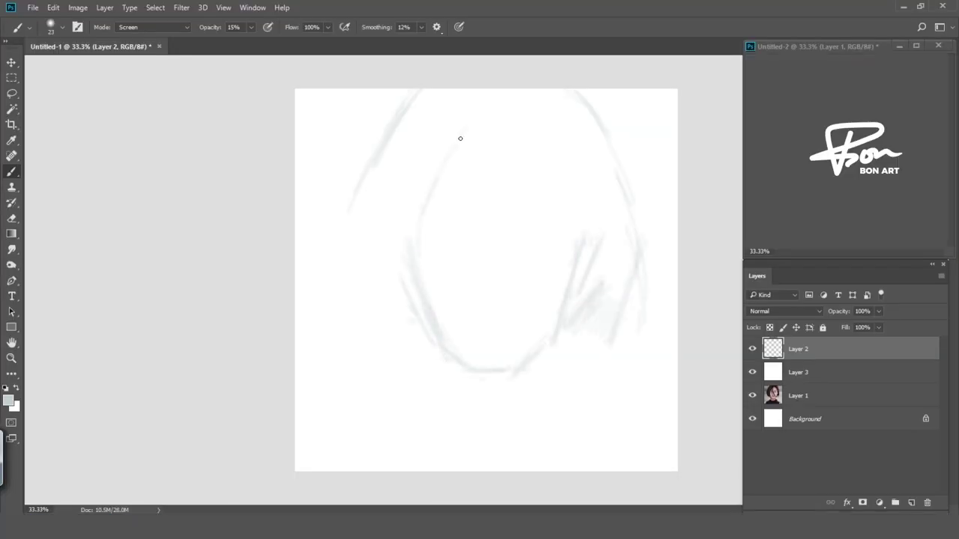
{"action": "left_click_drag", "start_coordinate": [466, 170], "coordinate": [550, 324]}
{"action": "left_click_drag", "start_coordinate": [486, 111], "coordinate": [490, 177]}
{"action": "left_click_drag", "start_coordinate": [533, 108], "coordinate": [581, 234]}
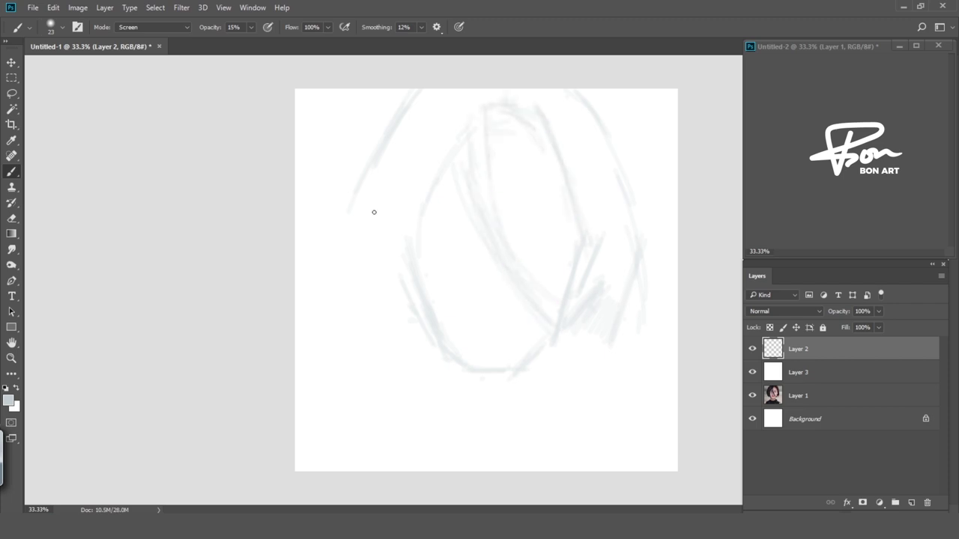
{"action": "mouse_move", "coordinate": [373, 171]}
{"action": "left_mouse_down"}
{"action": "mouse_move", "coordinate": [344, 260]}
{"action": "mouse_move", "coordinate": [410, 351]}
{"action": "left_mouse_up"}
{"action": "left_click_drag", "start_coordinate": [382, 322], "coordinate": [538, 412]}
{"action": "left_click_drag", "start_coordinate": [544, 350], "coordinate": [543, 405]}
{"action": "left_click_drag", "start_coordinate": [448, 361], "coordinate": [453, 405]}
Scale the whole sketch slightly smaller and raise the brush opacity to 49%.
{"action": "key", "text": "ctrl+t"}
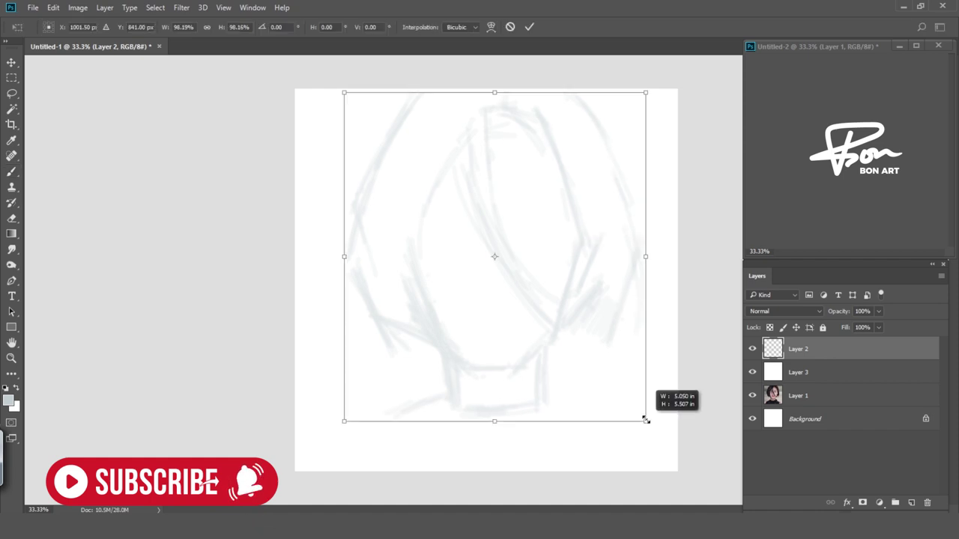
{"action": "left_click_drag", "start_coordinate": [642, 417], "coordinate": [632, 408]}
{"action": "key", "text": "Return"}
{"action": "key", "text": "4"}
{"action": "key", "text": "9"}
Sketch the neck base, collar and both shoulders along the canvas bottom.
{"action": "mouse_move", "coordinate": [449, 422]}
{"action": "left_mouse_down"}
{"action": "mouse_move", "coordinate": [548, 417]}
{"action": "mouse_move", "coordinate": [547, 400]}
{"action": "mouse_move", "coordinate": [432, 385]}
{"action": "mouse_move", "coordinate": [525, 409]}
{"action": "left_mouse_up"}
{"action": "left_click_drag", "start_coordinate": [549, 386], "coordinate": [525, 471]}
{"action": "left_click_drag", "start_coordinate": [431, 391], "coordinate": [448, 471]}
{"action": "left_click_drag", "start_coordinate": [429, 391], "coordinate": [358, 468]}
{"action": "left_click_drag", "start_coordinate": [571, 403], "coordinate": [622, 420]}
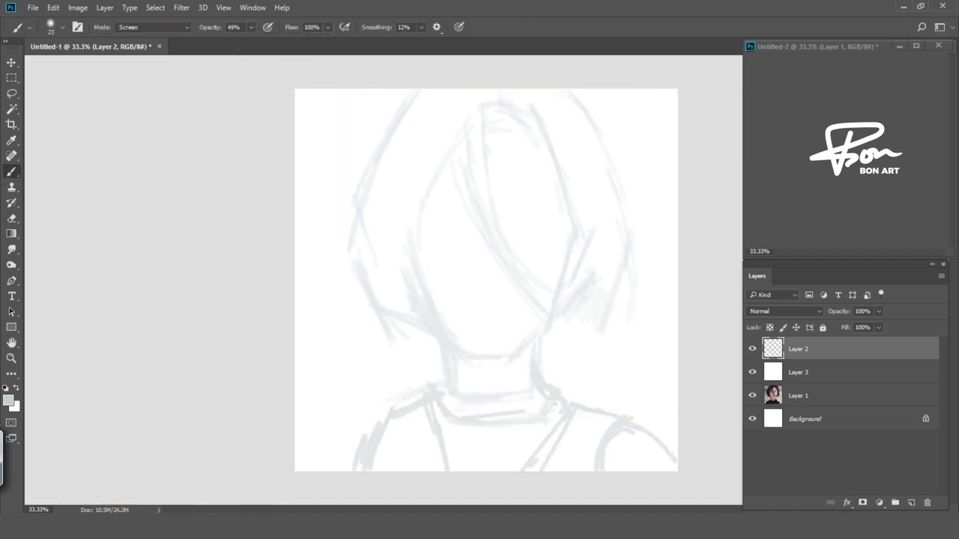
{"action": "left_click_drag", "start_coordinate": [599, 471], "coordinate": [677, 446]}
{"action": "left_click_drag", "start_coordinate": [299, 454], "coordinate": [375, 423]}
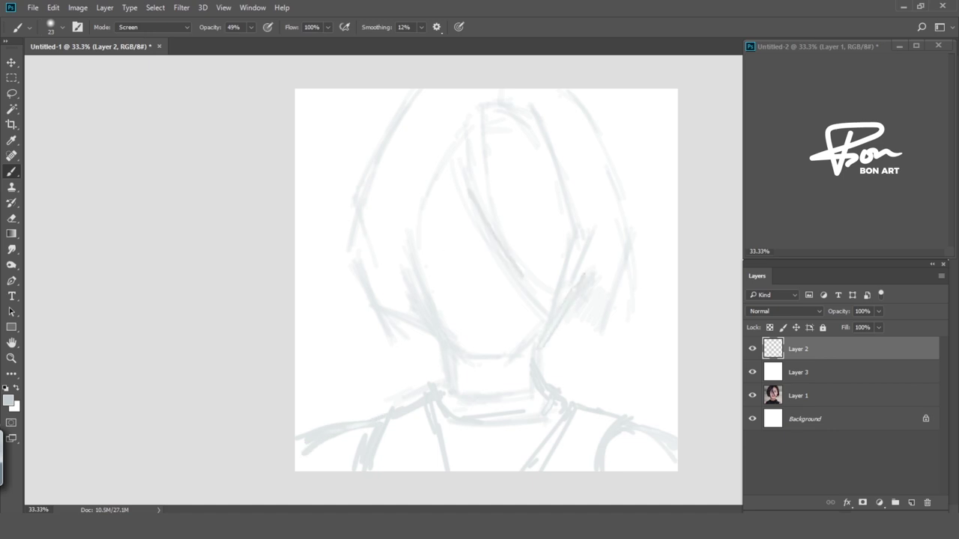
Add hair strands across the face and side hair strokes, then mark the eye line at 21% opacity.
{"action": "left_click_drag", "start_coordinate": [466, 148], "coordinate": [506, 266]}
{"action": "left_click_drag", "start_coordinate": [452, 171], "coordinate": [489, 317]}
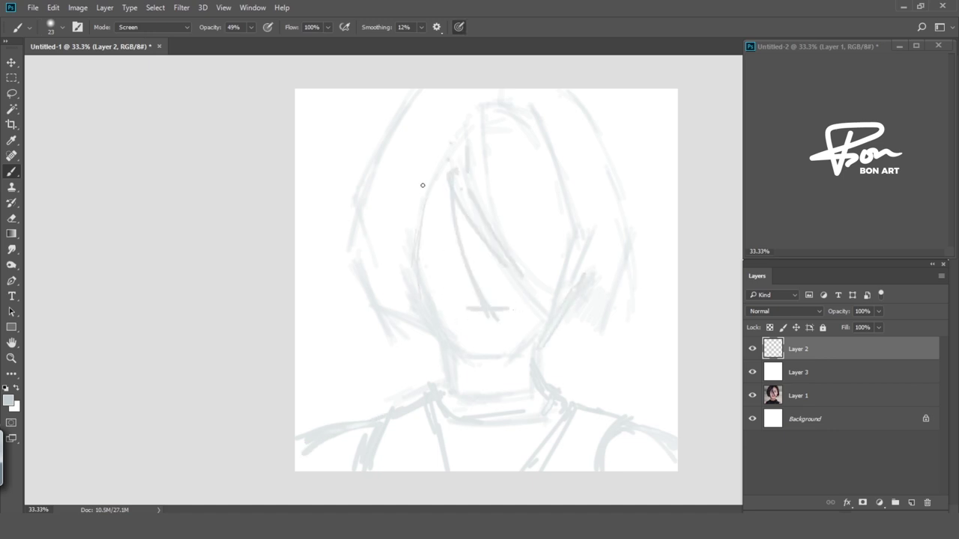
{"action": "left_click_drag", "start_coordinate": [475, 105], "coordinate": [416, 184]}
{"action": "left_click_drag", "start_coordinate": [418, 90], "coordinate": [358, 166]}
{"action": "left_click_drag", "start_coordinate": [358, 205], "coordinate": [340, 284]}
{"action": "key", "text": "2"}
{"action": "key", "text": "1"}
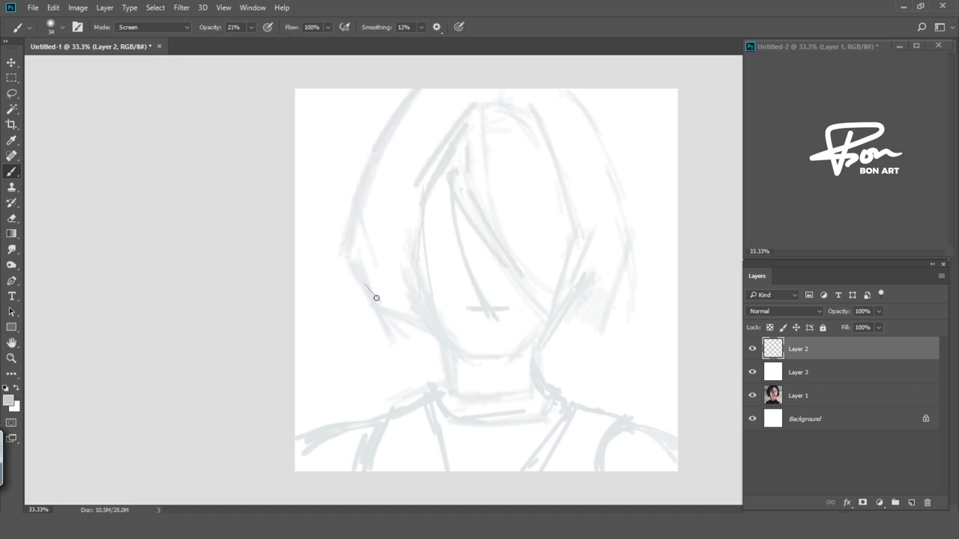
{"action": "left_click_drag", "start_coordinate": [630, 271], "coordinate": [607, 315]}
{"action": "left_click_drag", "start_coordinate": [562, 333], "coordinate": [598, 282]}
{"action": "left_click_drag", "start_coordinate": [431, 231], "coordinate": [592, 231]}
In a light grey-blue, sketch the right jawline, forehead hair and shading under the nose and lips.
{"action": "left_click", "coordinate": [569, 285], "text": "alt"}
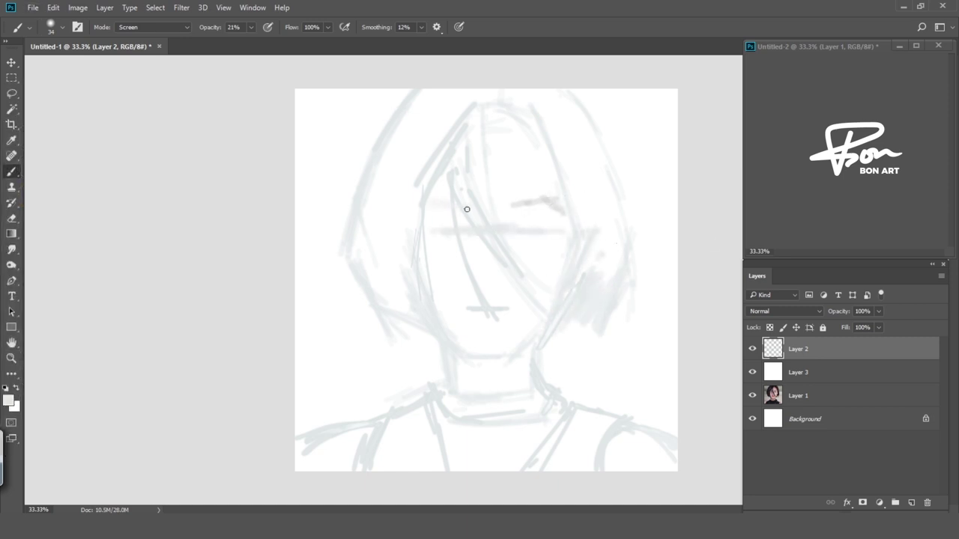
{"action": "left_click", "coordinate": [533, 230], "text": "alt"}
{"action": "left_click_drag", "start_coordinate": [547, 326], "coordinate": [506, 362]}
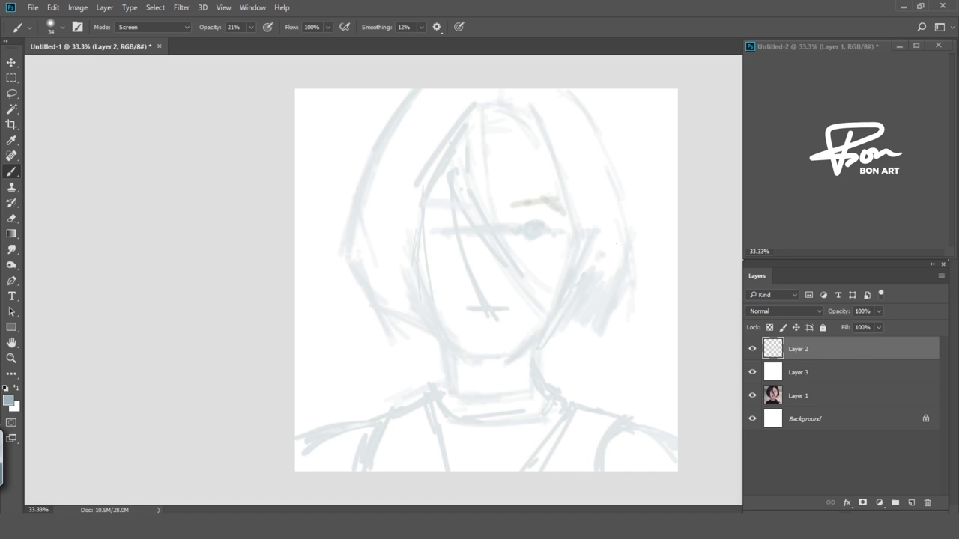
{"action": "left_click_drag", "start_coordinate": [450, 108], "coordinate": [456, 170]}
{"action": "left_click_drag", "start_coordinate": [483, 95], "coordinate": [488, 190]}
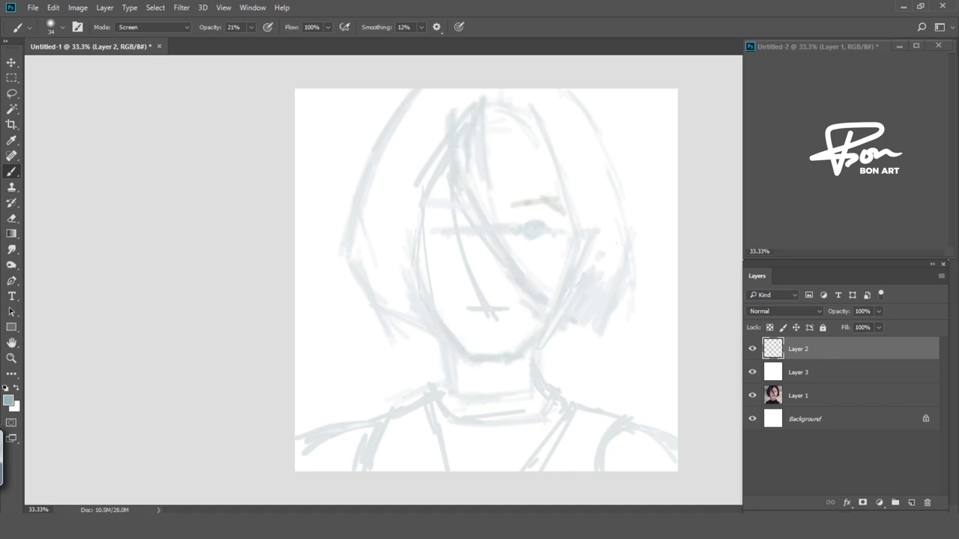
{"action": "left_click_drag", "start_coordinate": [445, 147], "coordinate": [428, 201]}
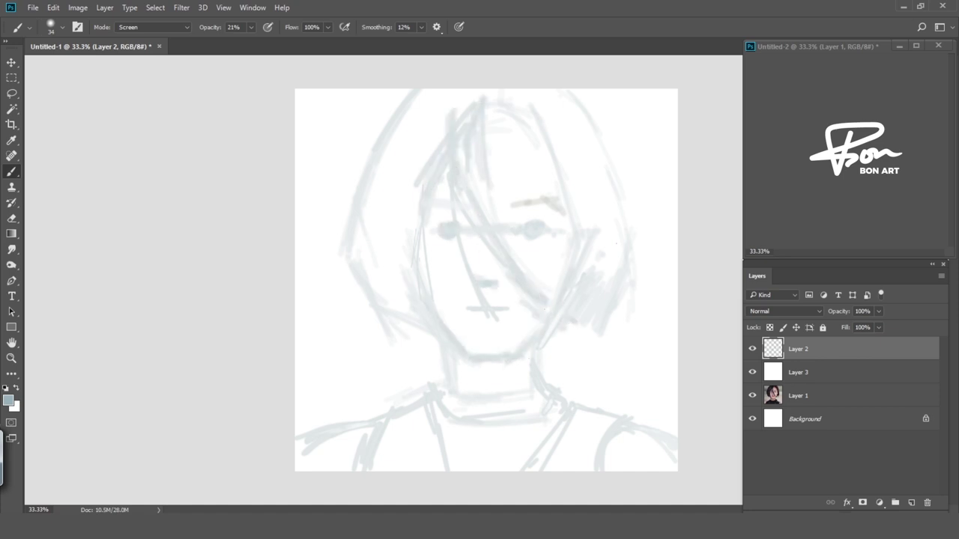
{"action": "key", "text": "bracketleft"}
{"action": "key", "text": "bracketleft"}
{"action": "key", "text": "bracketleft"}
{"action": "left_click_drag", "start_coordinate": [479, 318], "coordinate": [516, 308]}
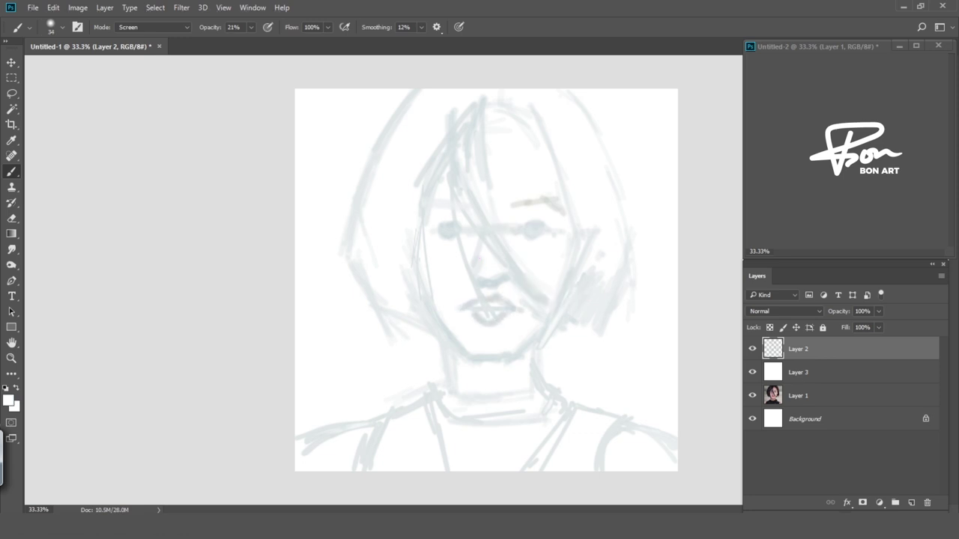
Switch to black, shade the top grey, and outline the neck, jaw and chin in dark grey.
{"action": "key", "text": "d"}
{"action": "mouse_move", "coordinate": [390, 449]}
{"action": "left_mouse_down"}
{"action": "mouse_move", "coordinate": [450, 402]}
{"action": "mouse_move", "coordinate": [599, 420]}
{"action": "mouse_move", "coordinate": [592, 450]}
{"action": "left_mouse_up"}
{"action": "left_click_drag", "start_coordinate": [599, 233], "coordinate": [576, 296]}
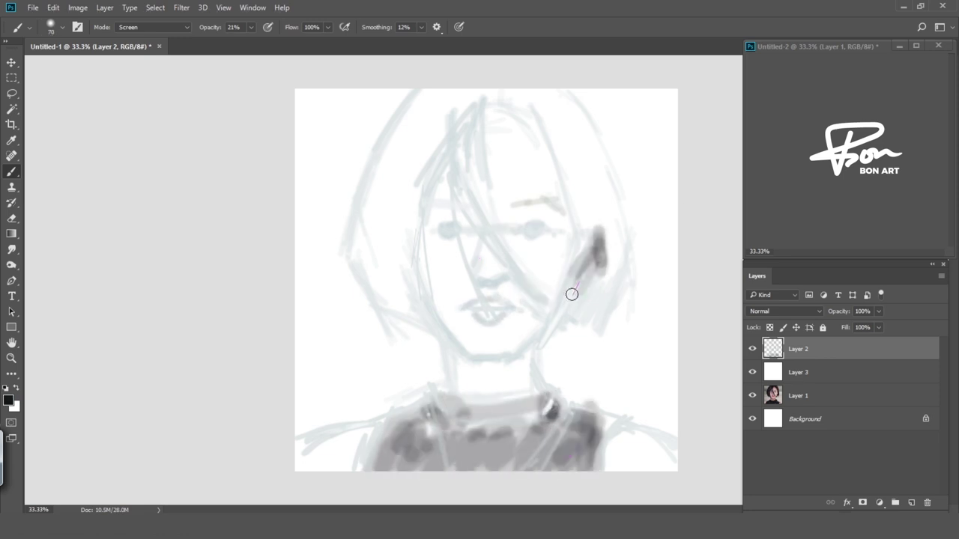
{"action": "key", "text": "ctrl+z"}
{"action": "left_click_drag", "start_coordinate": [449, 337], "coordinate": [448, 389]}
{"action": "mouse_move", "coordinate": [538, 341]}
{"action": "left_mouse_down"}
{"action": "mouse_move", "coordinate": [551, 393]}
{"action": "mouse_move", "coordinate": [503, 359]}
{"action": "left_mouse_up"}
{"action": "left_click_drag", "start_coordinate": [573, 218], "coordinate": [541, 341]}
{"action": "left_click_drag", "start_coordinate": [573, 251], "coordinate": [524, 352]}
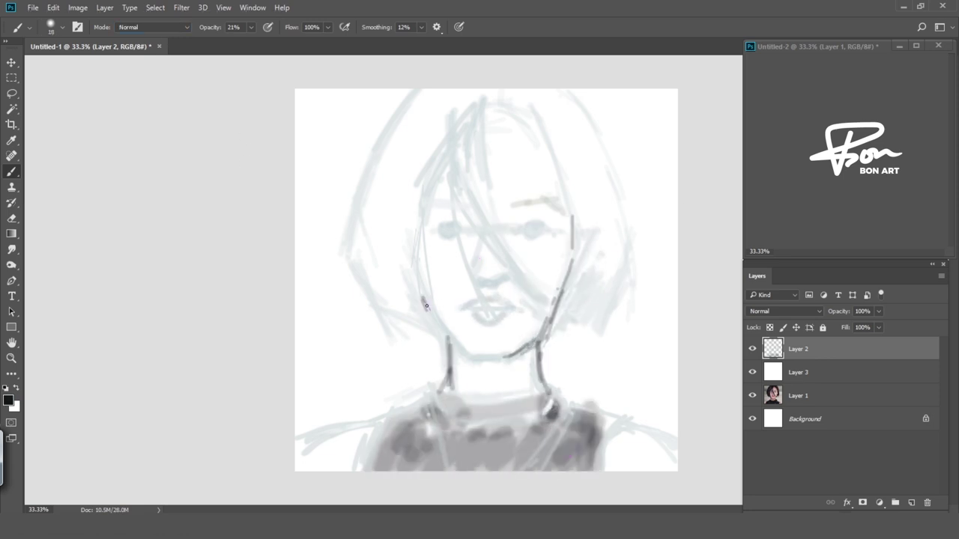
{"action": "left_click_drag", "start_coordinate": [418, 241], "coordinate": [477, 353]}
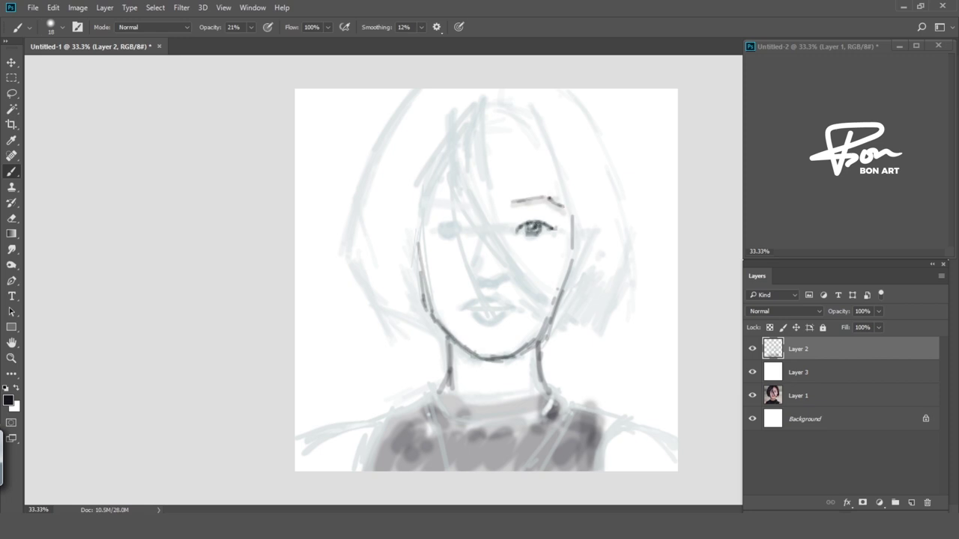
Outline and shade the right side of the hair beside the cheek.
{"action": "left_click_drag", "start_coordinate": [569, 194], "coordinate": [593, 256]}
{"action": "left_click_drag", "start_coordinate": [622, 189], "coordinate": [610, 313]}
{"action": "left_click_drag", "start_coordinate": [577, 92], "coordinate": [622, 195]}
{"action": "left_click_drag", "start_coordinate": [616, 284], "coordinate": [577, 339]}
{"action": "mouse_move", "coordinate": [588, 240]}
{"action": "left_mouse_down"}
{"action": "mouse_move", "coordinate": [558, 330]}
{"action": "mouse_move", "coordinate": [566, 299]}
{"action": "left_mouse_up"}
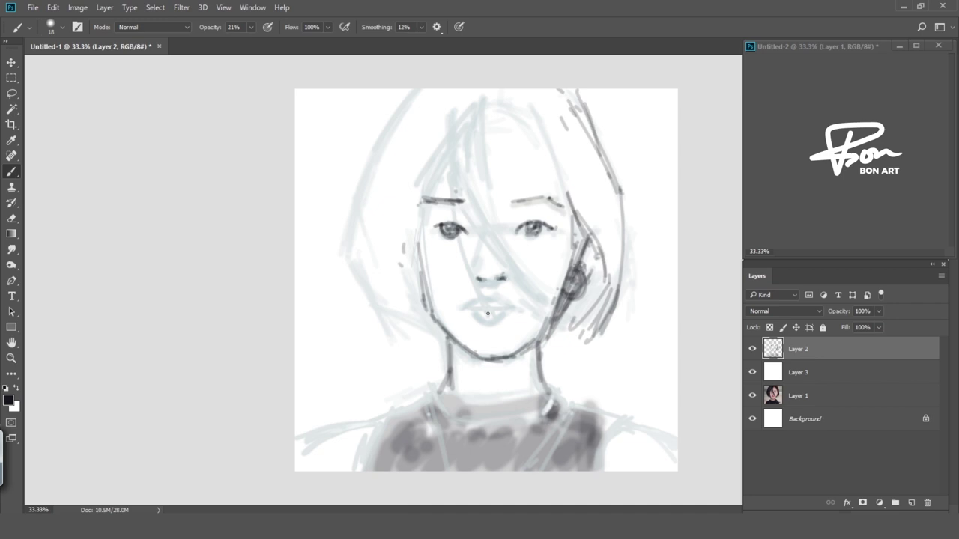
Outline the left hair edge, draw strands across the forehead, and line the shoulders and straps.
{"action": "left_click_drag", "start_coordinate": [420, 90], "coordinate": [356, 251]}
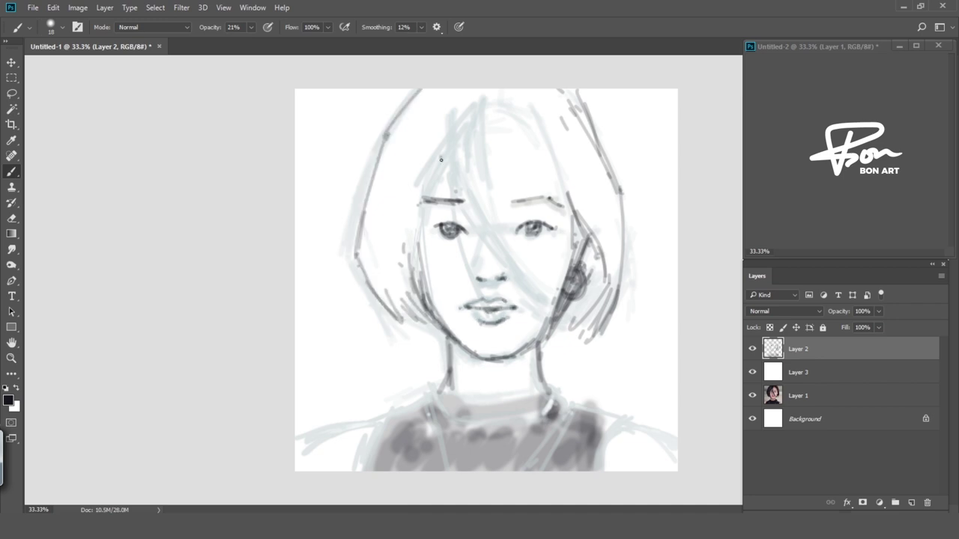
{"action": "left_click_drag", "start_coordinate": [438, 147], "coordinate": [532, 291]}
{"action": "left_click_drag", "start_coordinate": [456, 114], "coordinate": [551, 318]}
{"action": "left_click_drag", "start_coordinate": [509, 96], "coordinate": [571, 177]}
{"action": "left_click_drag", "start_coordinate": [538, 111], "coordinate": [583, 255]}
{"action": "left_click_drag", "start_coordinate": [396, 125], "coordinate": [364, 288]}
{"action": "left_click_drag", "start_coordinate": [352, 255], "coordinate": [393, 330]}
{"action": "left_click_drag", "start_coordinate": [438, 398], "coordinate": [368, 471]}
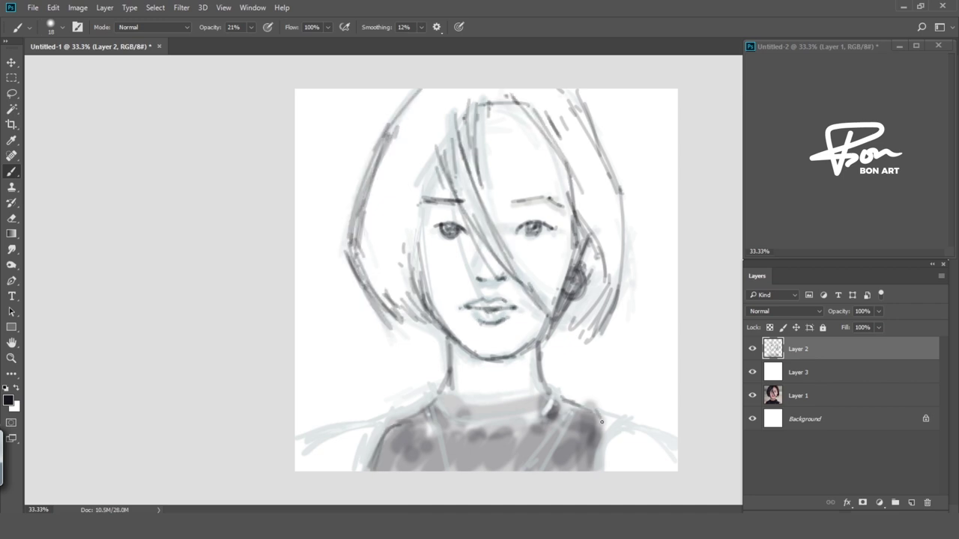
{"action": "left_click_drag", "start_coordinate": [294, 457], "coordinate": [397, 424]}
Refine the cheek and face contours, define the left eye and darken the left jawline.
{"action": "left_click_drag", "start_coordinate": [596, 419], "coordinate": [678, 431]}
{"action": "left_click_drag", "start_coordinate": [576, 255], "coordinate": [553, 324]}
{"action": "left_click_drag", "start_coordinate": [421, 176], "coordinate": [450, 341]}
{"action": "left_click_drag", "start_coordinate": [462, 112], "coordinate": [418, 308]}
{"action": "left_click_drag", "start_coordinate": [424, 226], "coordinate": [447, 231]}
{"action": "left_click_drag", "start_coordinate": [424, 176], "coordinate": [431, 306]}
{"action": "left_click_drag", "start_coordinate": [427, 270], "coordinate": [476, 358]}
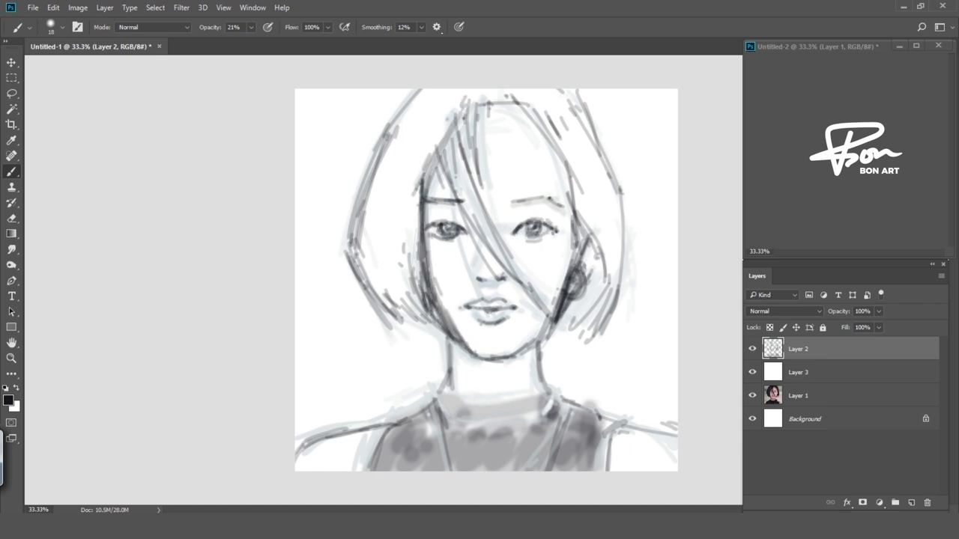
Strengthen the hair outline and bottom edge, and redraw the right eyebrow darker.
{"action": "left_click_drag", "start_coordinate": [420, 90], "coordinate": [393, 126]}
{"action": "mouse_move", "coordinate": [561, 91]}
{"action": "left_mouse_down"}
{"action": "mouse_move", "coordinate": [598, 132]}
{"action": "mouse_move", "coordinate": [628, 225]}
{"action": "left_mouse_up"}
{"action": "left_click_drag", "start_coordinate": [609, 284], "coordinate": [555, 341]}
{"action": "left_click_drag", "start_coordinate": [612, 264], "coordinate": [552, 344]}
{"action": "left_click_drag", "start_coordinate": [461, 278], "coordinate": [434, 352]}
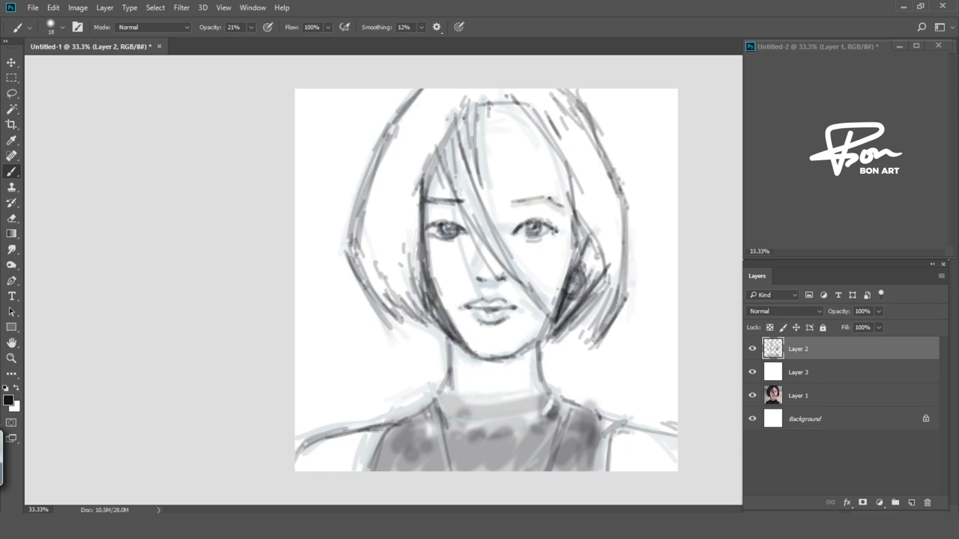
{"action": "left_click_drag", "start_coordinate": [513, 202], "coordinate": [560, 198]}
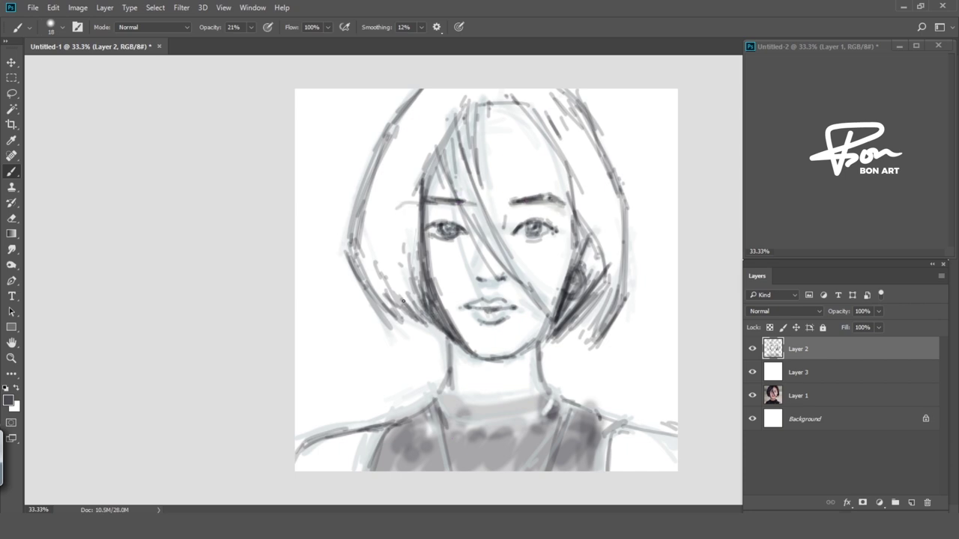
On a new layer at 100% opacity, fill in the dark high-neck top.
{"action": "key", "text": "ctrl+shift+alt+n"}
{"action": "right_click", "coordinate": [449, 187]}
{"action": "double_click", "coordinate": [613, 367]}
{"action": "key", "text": "0"}
{"action": "left_click_drag", "start_coordinate": [374, 420], "coordinate": [420, 465]}
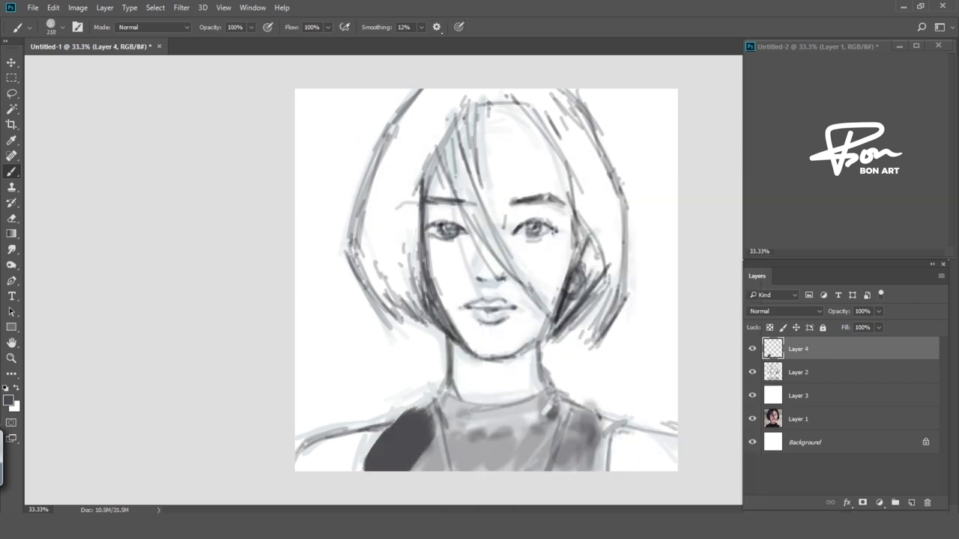
{"action": "mouse_move", "coordinate": [435, 420]}
{"action": "left_mouse_down"}
{"action": "mouse_move", "coordinate": [509, 397]}
{"action": "mouse_move", "coordinate": [562, 420]}
{"action": "left_mouse_up"}
{"action": "left_click_drag", "start_coordinate": [368, 450], "coordinate": [570, 449]}
{"action": "left_click_drag", "start_coordinate": [570, 412], "coordinate": [614, 465]}
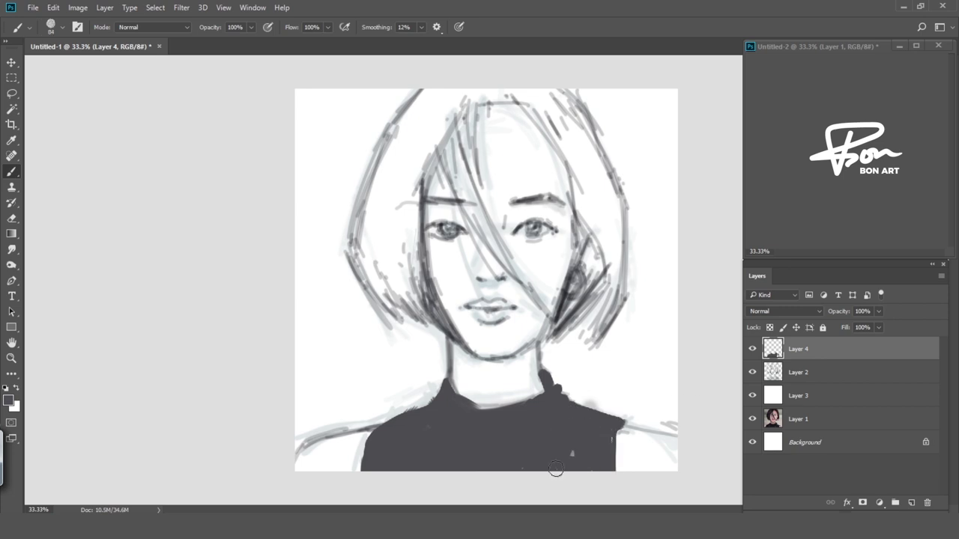
Paint the right side and top of the bob hair solid dark.
{"action": "left_click_drag", "start_coordinate": [592, 292], "coordinate": [554, 330]}
{"action": "left_click_drag", "start_coordinate": [592, 251], "coordinate": [569, 315]}
{"action": "left_click_drag", "start_coordinate": [620, 213], "coordinate": [619, 303]}
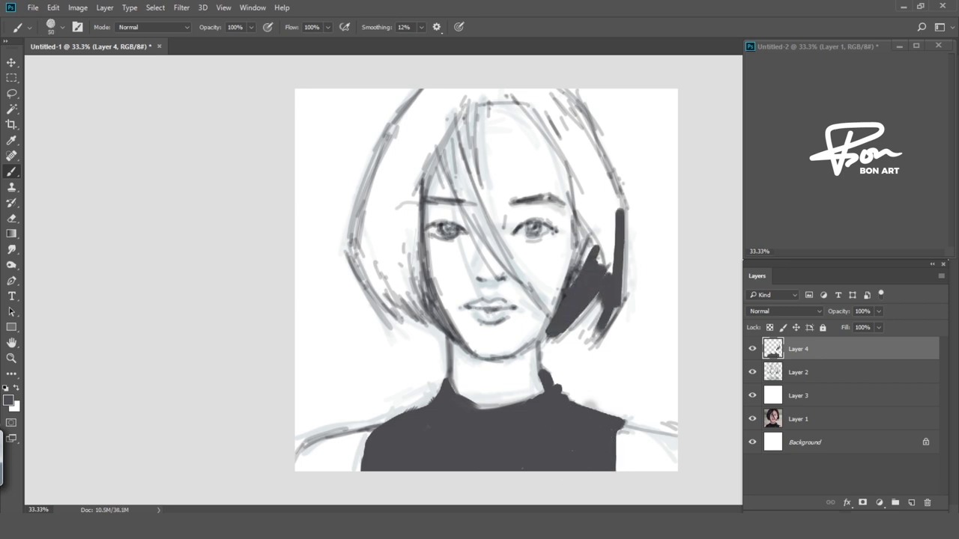
{"action": "left_click_drag", "start_coordinate": [622, 191], "coordinate": [616, 300]}
{"action": "left_click_drag", "start_coordinate": [577, 94], "coordinate": [603, 225]}
{"action": "left_click_drag", "start_coordinate": [584, 127], "coordinate": [592, 270]}
Paint the left hair mass dark and add thin dark strands across the face.
{"action": "left_click_drag", "start_coordinate": [420, 94], "coordinate": [554, 94]}
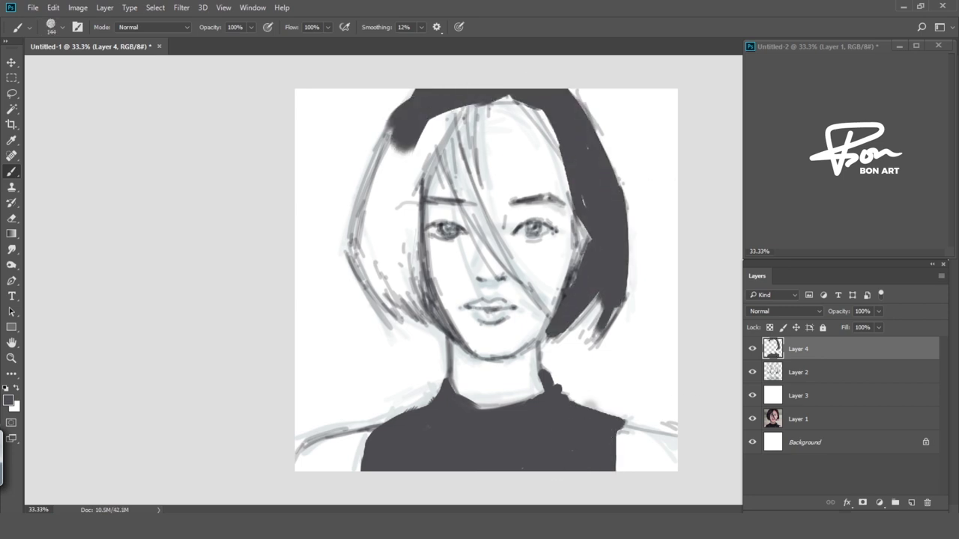
{"action": "left_click_drag", "start_coordinate": [390, 127], "coordinate": [352, 285]}
{"action": "mouse_move", "coordinate": [389, 300]}
{"action": "left_mouse_down"}
{"action": "mouse_move", "coordinate": [433, 128]}
{"action": "mouse_move", "coordinate": [420, 315]}
{"action": "left_mouse_up"}
{"action": "left_click_drag", "start_coordinate": [442, 150], "coordinate": [524, 270]}
{"action": "left_click_drag", "start_coordinate": [450, 131], "coordinate": [533, 296]}
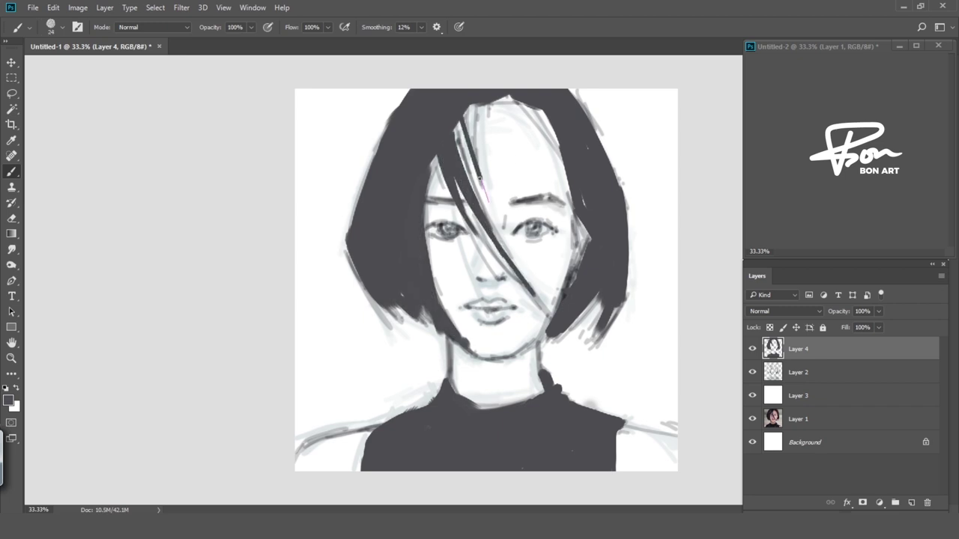
{"action": "mouse_move", "coordinate": [469, 113]}
{"action": "left_mouse_down"}
{"action": "mouse_move", "coordinate": [526, 285]}
{"action": "mouse_move", "coordinate": [551, 316]}
{"action": "left_mouse_up"}
{"action": "left_click_drag", "start_coordinate": [483, 113], "coordinate": [508, 98]}
On a new layer beneath the hair, paint a light skin base over face, neck and shoulders.
{"action": "left_click", "coordinate": [798, 372]}
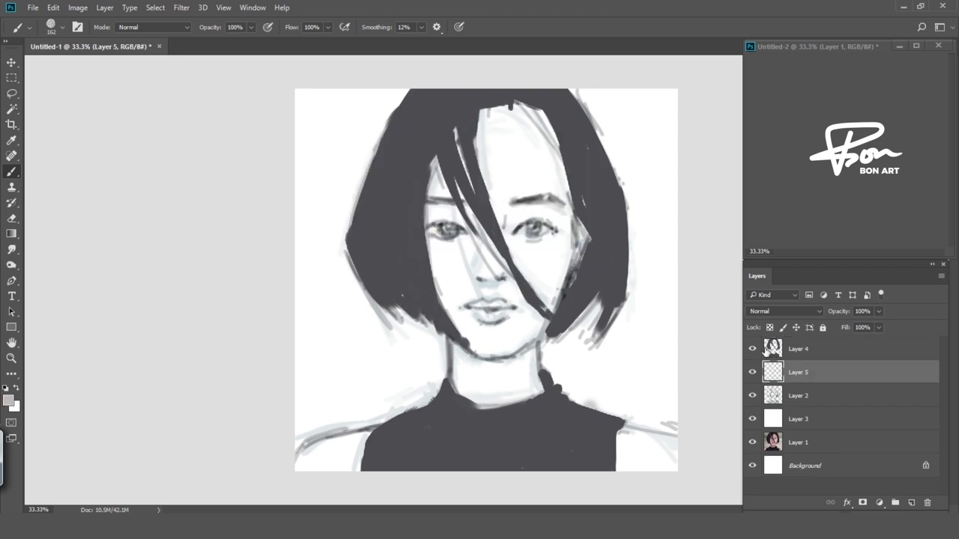
{"action": "left_click", "coordinate": [912, 503], "text": "ctrl"}
{"action": "left_click_drag", "start_coordinate": [449, 285], "coordinate": [524, 113]}
{"action": "left_click_drag", "start_coordinate": [465, 225], "coordinate": [570, 300]}
{"action": "left_click_drag", "start_coordinate": [449, 284], "coordinate": [524, 405]}
{"action": "left_click_drag", "start_coordinate": [314, 450], "coordinate": [672, 454]}
On a duplicated skin layer, paint pink blush and darker pink on the nose, lips and eye corner.
{"action": "left_click", "coordinate": [799, 372]}
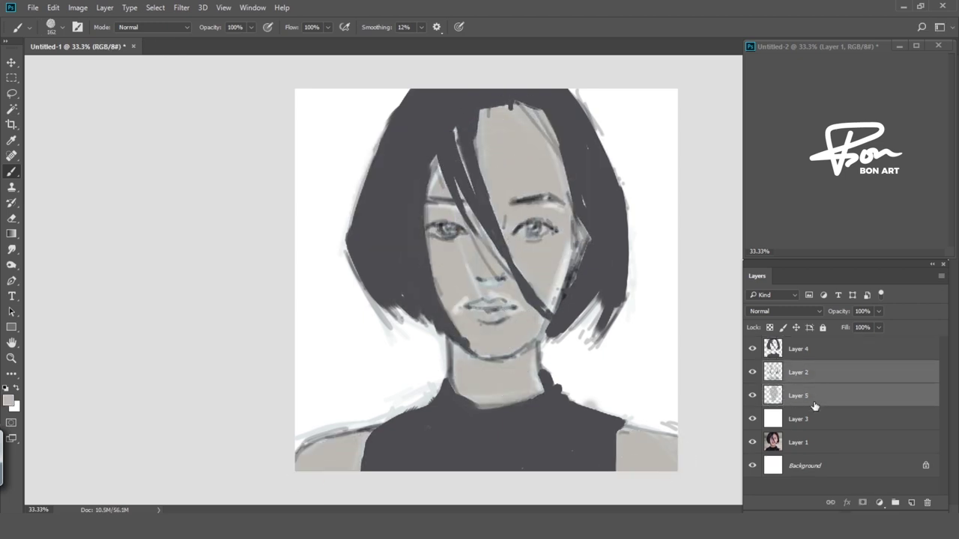
{"action": "key", "text": "ctrl+j"}
{"action": "left_click_drag", "start_coordinate": [431, 248], "coordinate": [442, 308]}
{"action": "left_click_drag", "start_coordinate": [509, 120], "coordinate": [524, 172]}
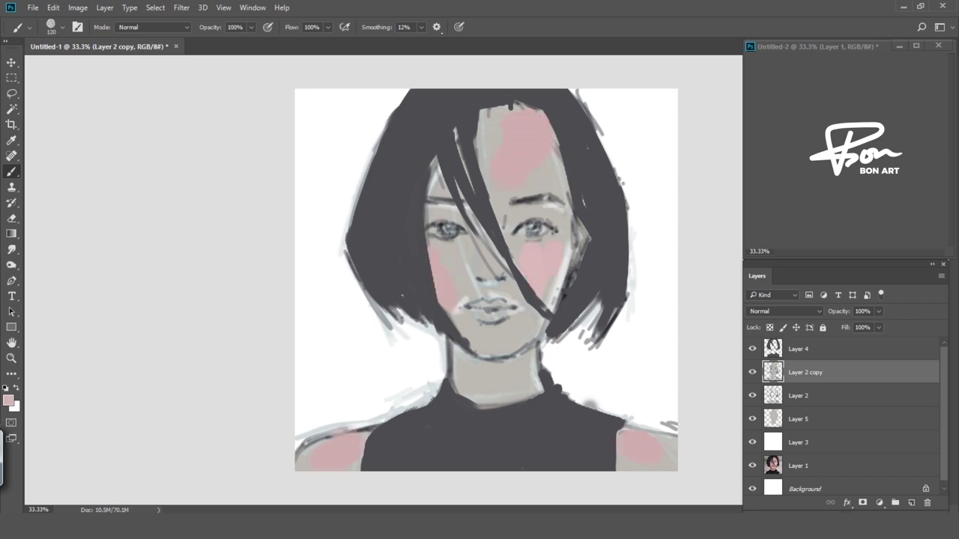
{"action": "left_click_drag", "start_coordinate": [468, 353], "coordinate": [532, 314]}
{"action": "left_click_drag", "start_coordinate": [454, 309], "coordinate": [506, 293]}
{"action": "mouse_move", "coordinate": [481, 226]}
{"action": "left_mouse_down"}
{"action": "mouse_move", "coordinate": [478, 279]}
{"action": "mouse_move", "coordinate": [513, 285]}
{"action": "left_mouse_up"}
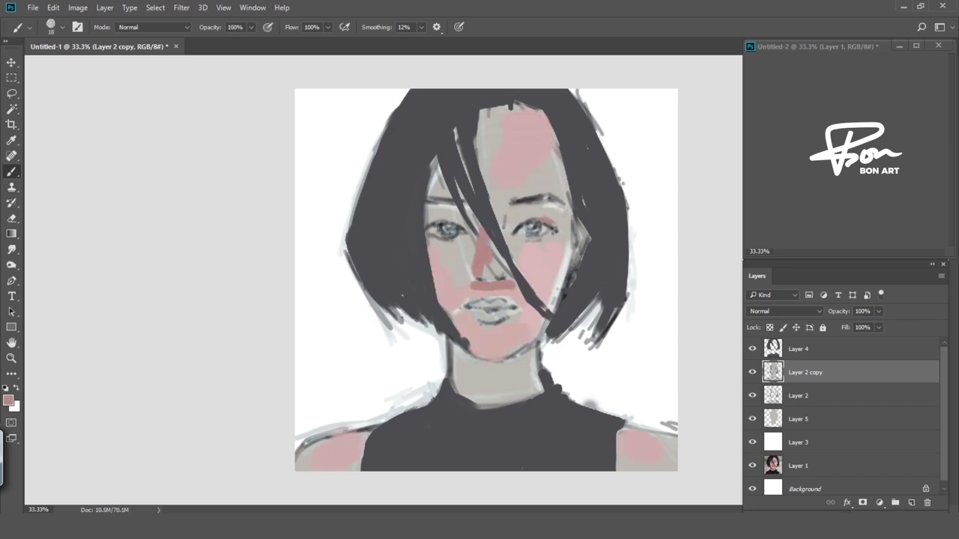
At 49% opacity, spread pink over forehead, nose and cheeks and shade the neck pinkish-brown.
{"action": "key", "text": "4"}
{"action": "key", "text": "9"}
{"action": "left_click_drag", "start_coordinate": [442, 180], "coordinate": [550, 168]}
{"action": "left_click_drag", "start_coordinate": [470, 225], "coordinate": [498, 285]}
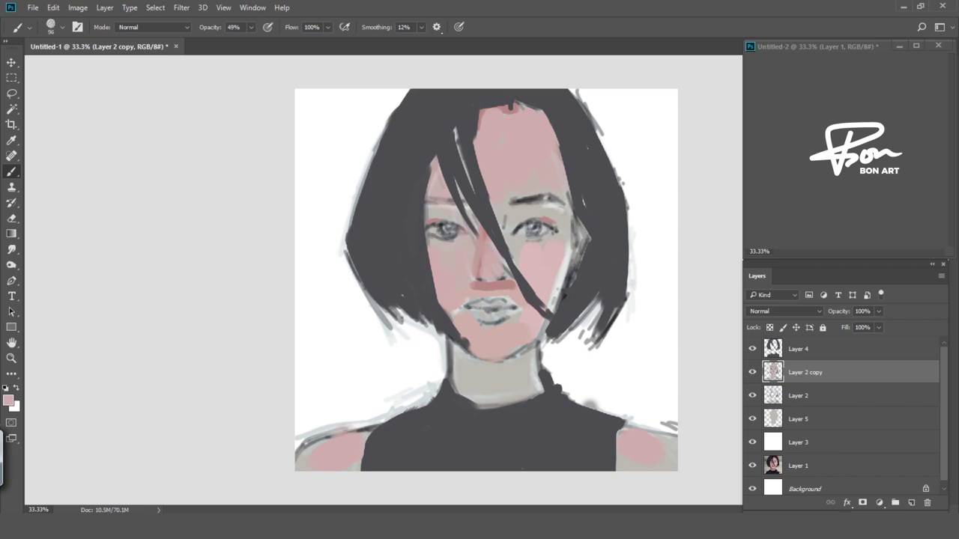
{"action": "mouse_move", "coordinate": [461, 358]}
{"action": "left_mouse_down"}
{"action": "mouse_move", "coordinate": [497, 377]}
{"action": "mouse_move", "coordinate": [532, 379]}
{"action": "left_mouse_up"}
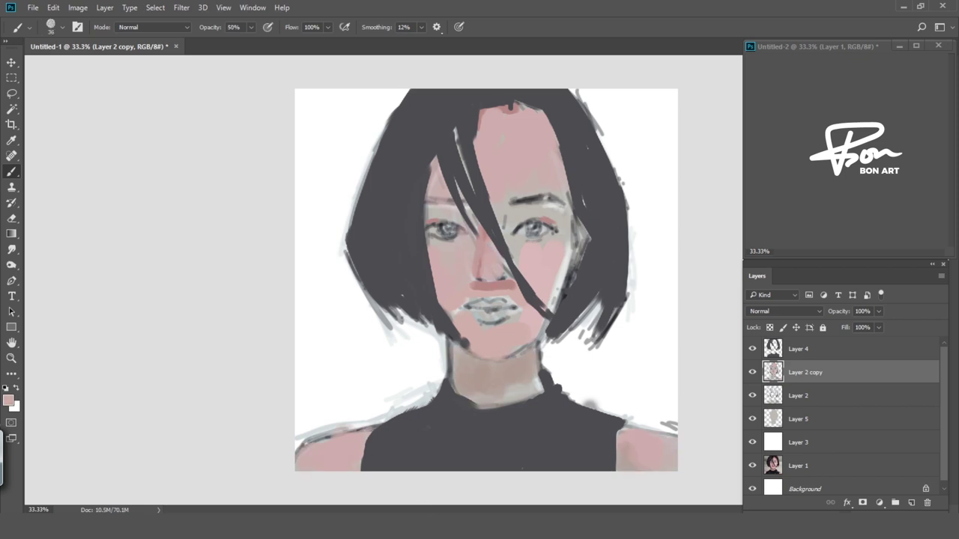
Return to the hair layer and darken the left side of the hair in black.
{"action": "key", "text": "alt+bracketright"}
{"action": "key", "text": "d"}
{"action": "left_click_drag", "start_coordinate": [375, 127], "coordinate": [370, 307]}
Darken the hair across the top and sides with black and dark reddish strokes.
{"action": "left_click_drag", "start_coordinate": [427, 142], "coordinate": [427, 329]}
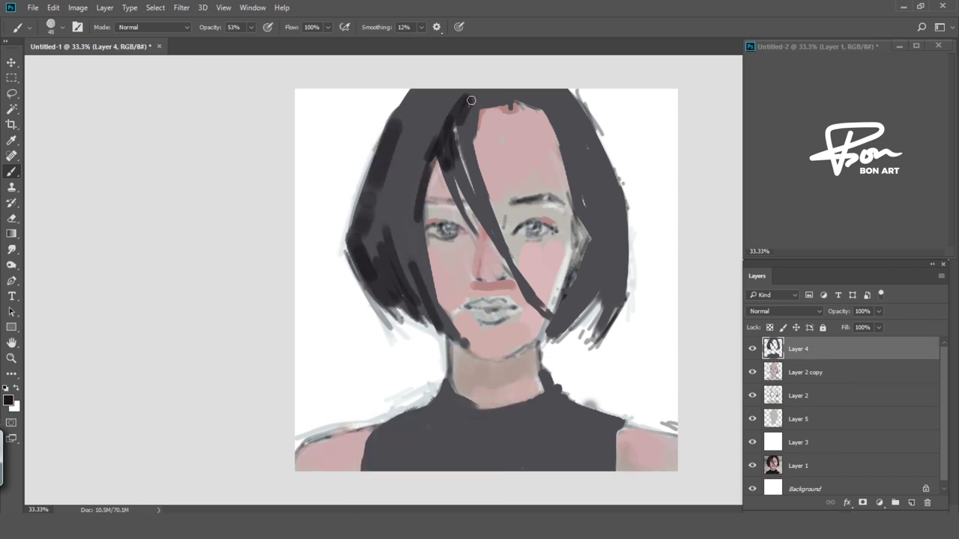
{"action": "key", "text": "slash"}
{"action": "left_click_drag", "start_coordinate": [460, 97], "coordinate": [473, 195]}
{"action": "left_click_drag", "start_coordinate": [569, 233], "coordinate": [599, 322]}
{"action": "left_click_drag", "start_coordinate": [375, 112], "coordinate": [389, 315]}
{"action": "left_click_drag", "start_coordinate": [449, 98], "coordinate": [479, 165]}
{"action": "left_click_drag", "start_coordinate": [570, 259], "coordinate": [595, 329]}
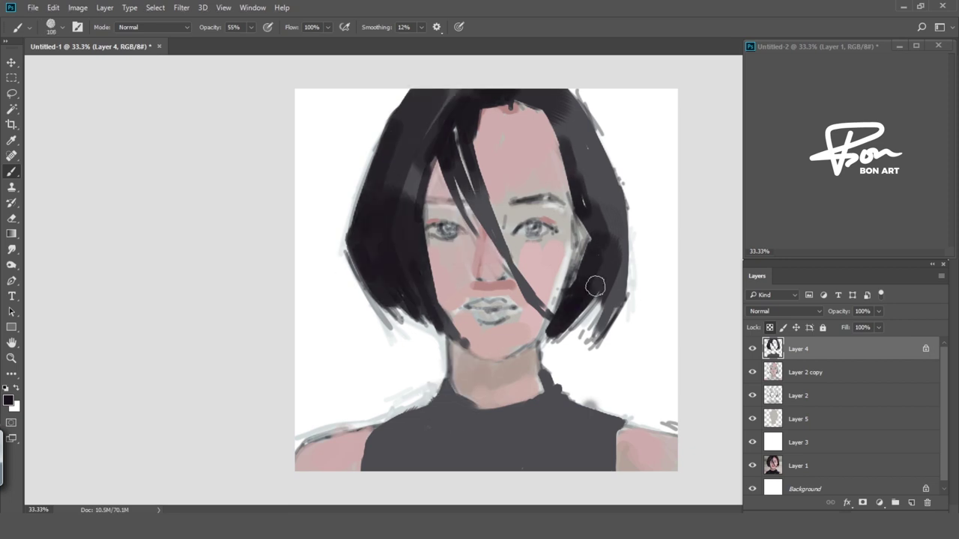
{"action": "left_click_drag", "start_coordinate": [577, 112], "coordinate": [614, 299]}
{"action": "left_click_drag", "start_coordinate": [442, 94], "coordinate": [487, 119]}
Paint the lips rose-red on the skin layer, deepening them with a darker red.
{"action": "left_click", "coordinate": [464, 315], "text": "alt"}
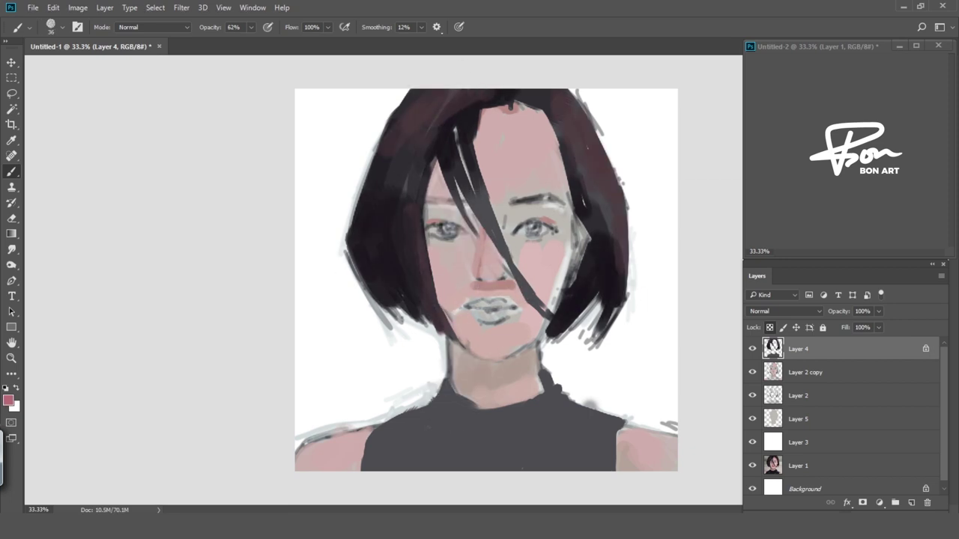
{"action": "key", "text": "6"}
{"action": "key", "text": "2"}
{"action": "key", "text": "alt+bracketleft"}
{"action": "left_click_drag", "start_coordinate": [472, 308], "coordinate": [513, 308]}
{"action": "left_click", "coordinate": [492, 310], "text": "alt"}
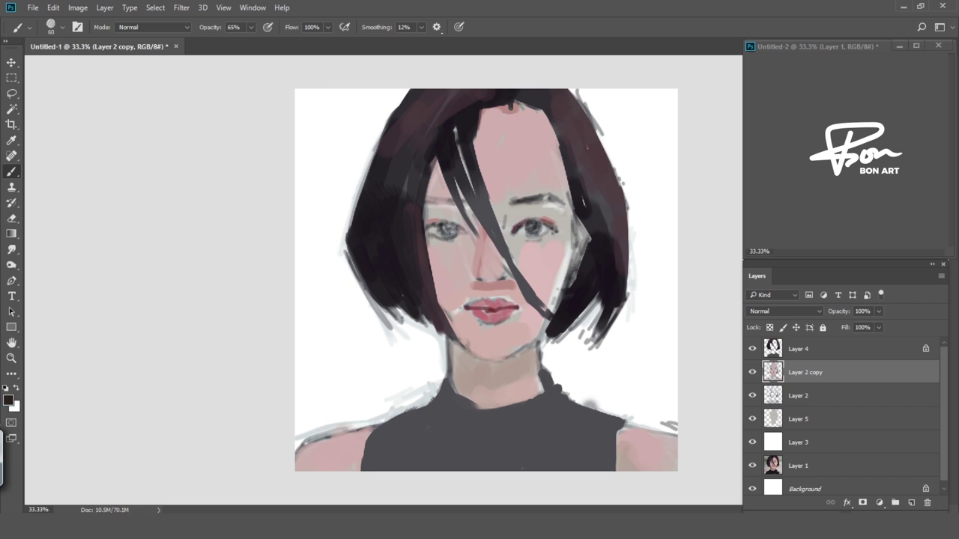
Add pink skin strokes to the neck, forehead, temple and left cheek.
{"action": "key", "text": "6"}
{"action": "key", "text": "6"}
{"action": "left_click", "coordinate": [517, 323], "text": "alt"}
{"action": "key", "text": "7"}
{"action": "key", "text": "0"}
{"action": "left_click_drag", "start_coordinate": [485, 351], "coordinate": [498, 344]}
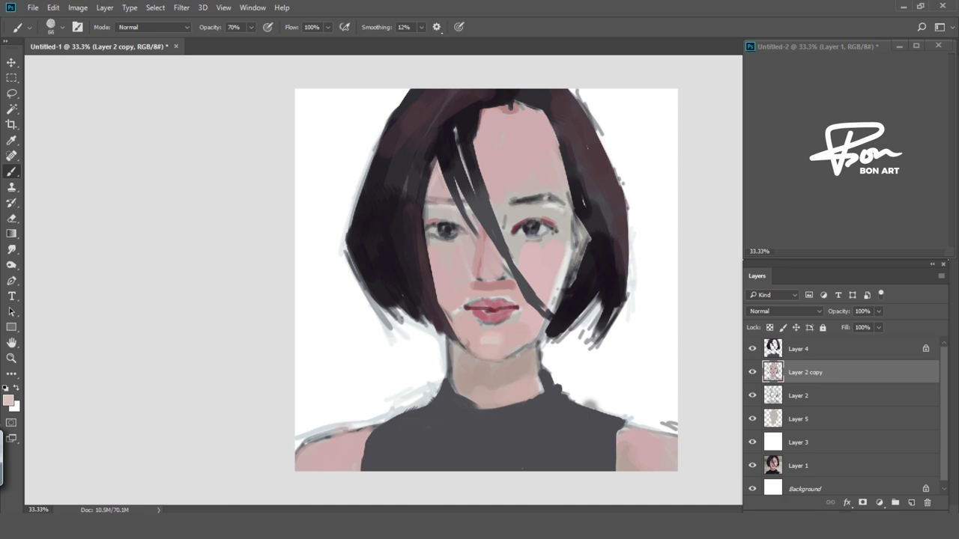
{"action": "left_click_drag", "start_coordinate": [562, 181], "coordinate": [487, 142]}
{"action": "left_click_drag", "start_coordinate": [442, 203], "coordinate": [457, 277]}
Sample skin and mauve-pink tones around the eyes, adjusting brush size and opacity.
{"action": "left_click", "coordinate": [521, 294], "text": "alt"}
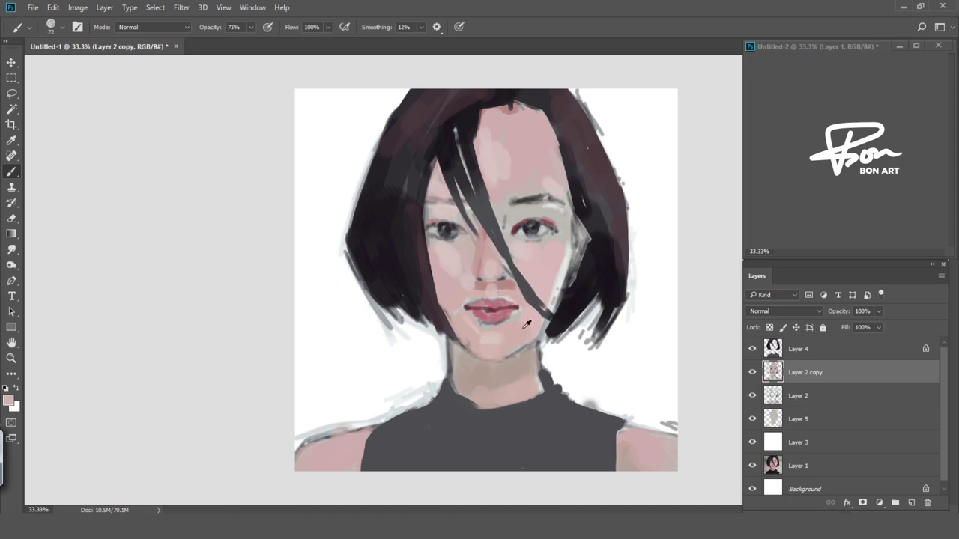
{"action": "key", "text": "7"}
{"action": "key", "text": "3"}
{"action": "left_click", "coordinate": [456, 242], "text": "alt"}
{"action": "key", "text": "7"}
{"action": "key", "text": "6"}
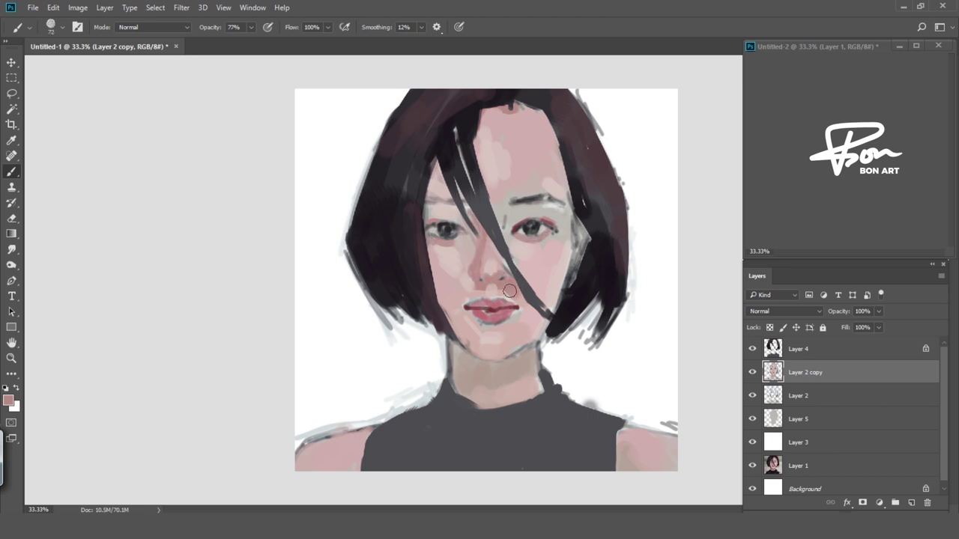
{"action": "left_click", "coordinate": [571, 250], "text": "alt"}
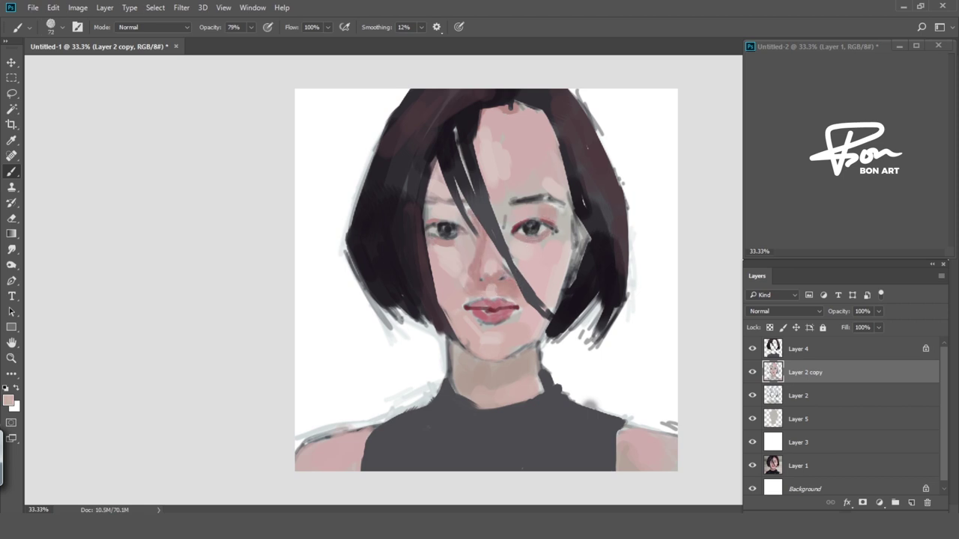
{"action": "key", "text": "7"}
{"action": "key", "text": "9"}
{"action": "key", "text": "8"}
Rework the forehead strokes and touch up the neck, chin and skin beside the chin.
{"action": "left_click", "coordinate": [595, 182], "text": "alt"}
{"action": "mouse_move", "coordinate": [523, 193]}
{"action": "left_mouse_down"}
{"action": "mouse_move", "coordinate": [499, 147]}
{"action": "mouse_move", "coordinate": [495, 169]}
{"action": "left_mouse_up"}
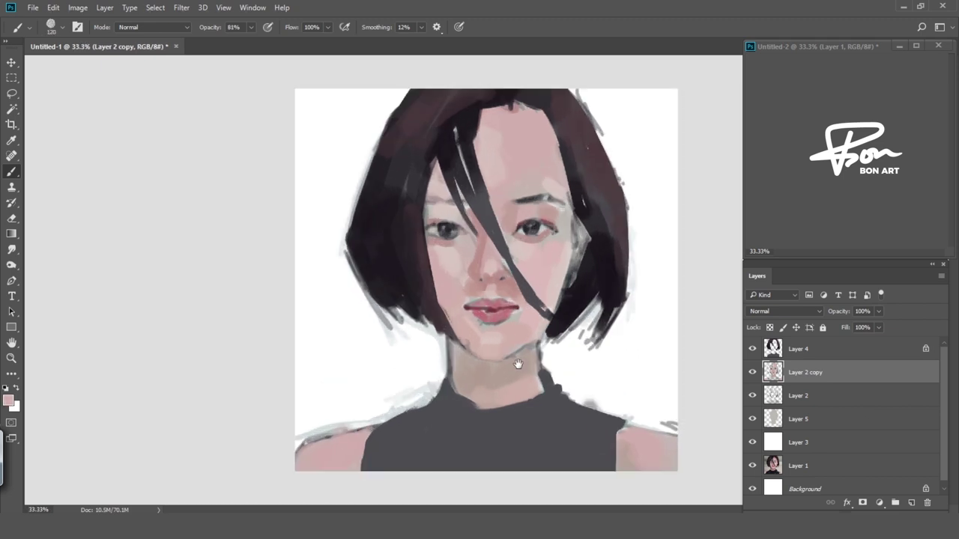
{"action": "left_click", "coordinate": [550, 350], "text": "alt"}
{"action": "left_click_drag", "start_coordinate": [492, 359], "coordinate": [467, 364]}
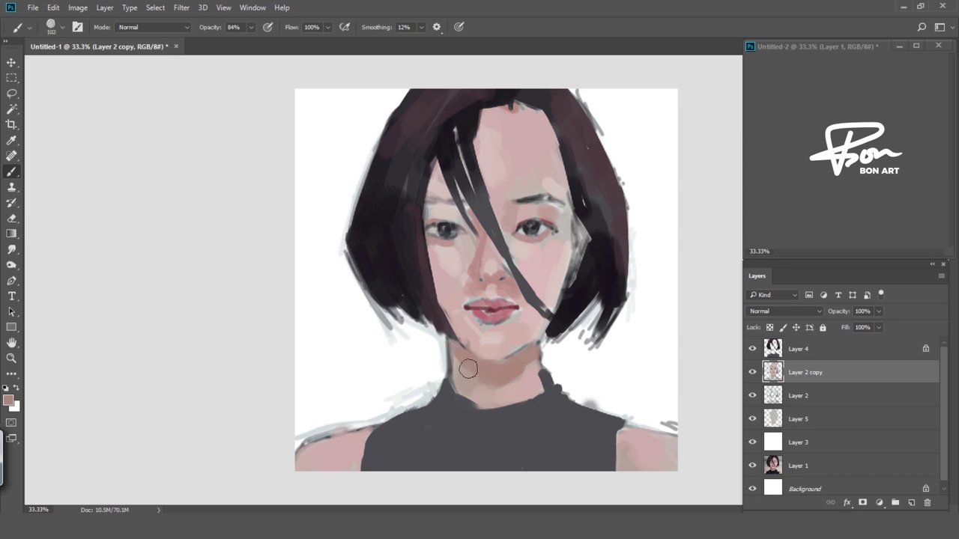
{"action": "key", "text": "8"}
{"action": "key", "text": "6"}
{"action": "left_click", "coordinate": [481, 314], "text": "alt"}
{"action": "left_click_drag", "start_coordinate": [461, 330], "coordinate": [448, 310]}
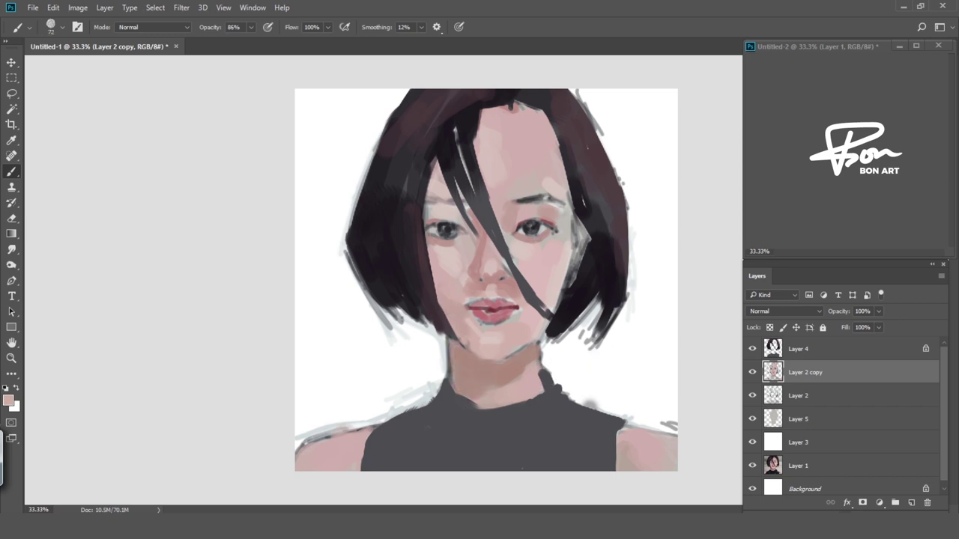
{"action": "left_click_drag", "start_coordinate": [500, 330], "coordinate": [502, 331]}
Paint the eyes with a dark red-brown colour.
{"action": "scroll", "coordinate": [524, 154], "scroll_direction": "up", "scroll_amount": 1}
{"action": "left_click", "coordinate": [546, 264], "text": "alt"}
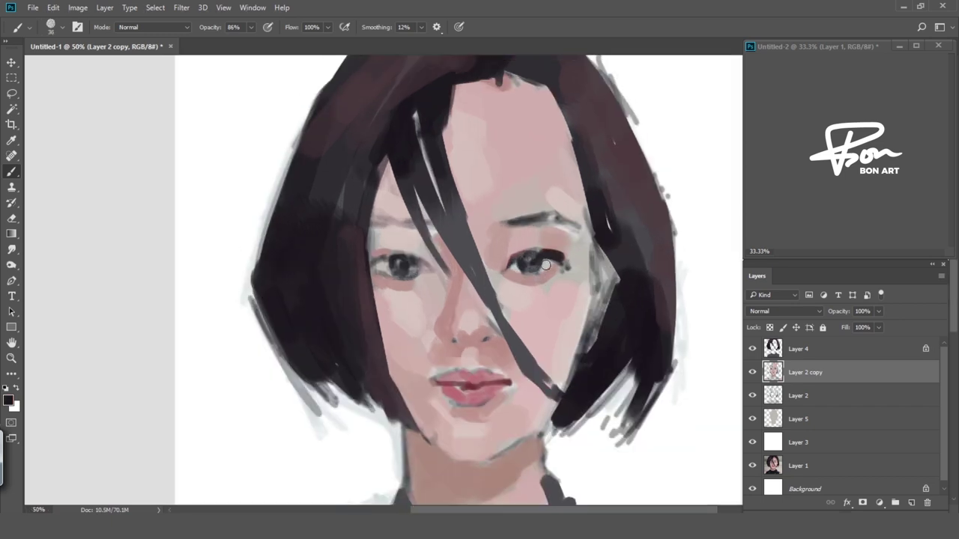
{"action": "left_click", "coordinate": [565, 275], "text": "alt"}
{"action": "scroll", "coordinate": [564, 275], "scroll_direction": "left", "scroll_amount": 1}
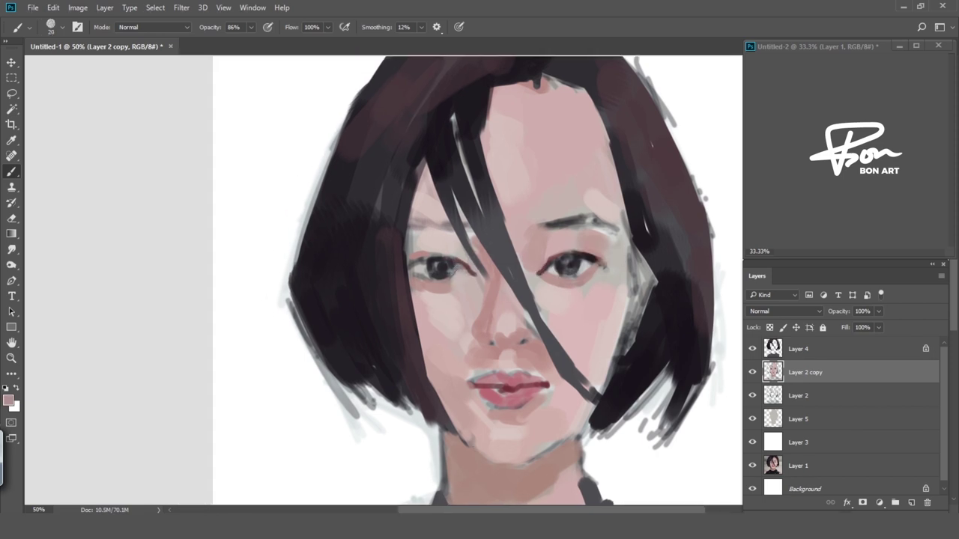
{"action": "scroll", "coordinate": [458, 154], "scroll_direction": "down", "scroll_amount": 1}
{"action": "left_click_drag", "start_coordinate": [592, 238], "coordinate": [589, 239]}
Lasso and paint a thin hair strand on the hair layer, then deselect.
{"action": "left_click", "coordinate": [459, 206], "text": "alt"}
{"action": "key", "text": "alt+bracketright"}
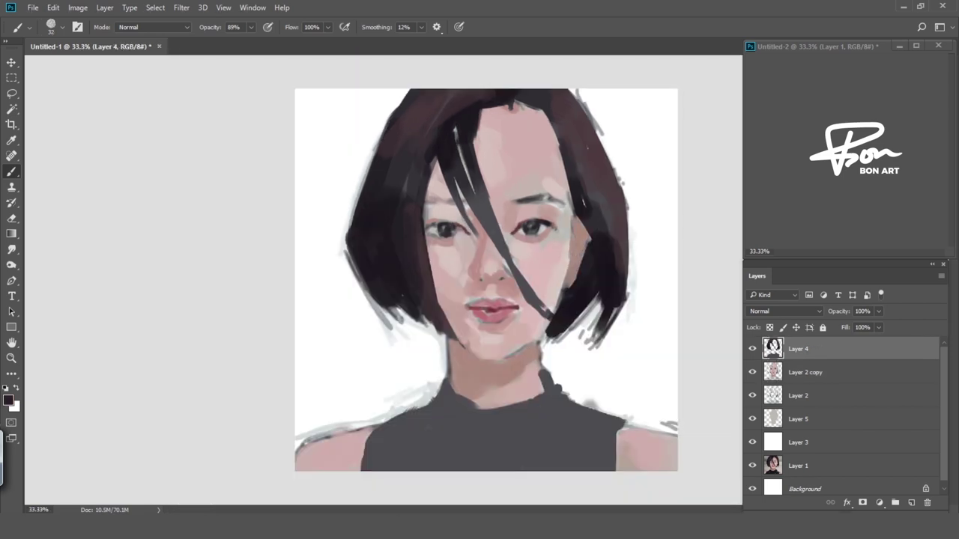
{"action": "key", "text": "l"}
{"action": "left_click_drag", "start_coordinate": [448, 132], "coordinate": [454, 128]}
{"action": "key", "text": "b"}
{"action": "key", "text": "ctrl+d"}
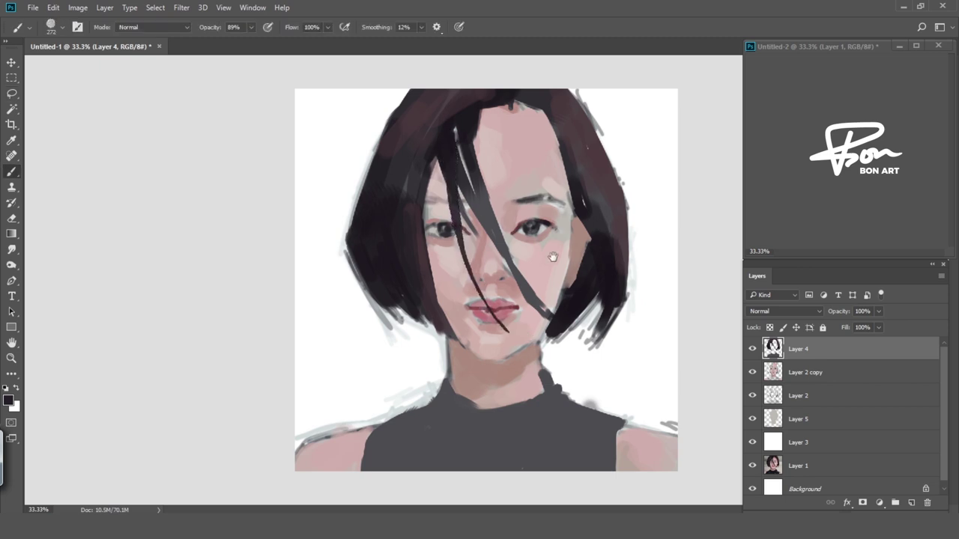
Refine the skin near the eyes with smaller and broader brush strokes at full opacity.
{"action": "key", "text": "alt+bracketleft"}
{"action": "left_click", "coordinate": [515, 120], "text": "alt"}
{"action": "left_click_drag", "start_coordinate": [525, 217], "coordinate": [512, 215]}
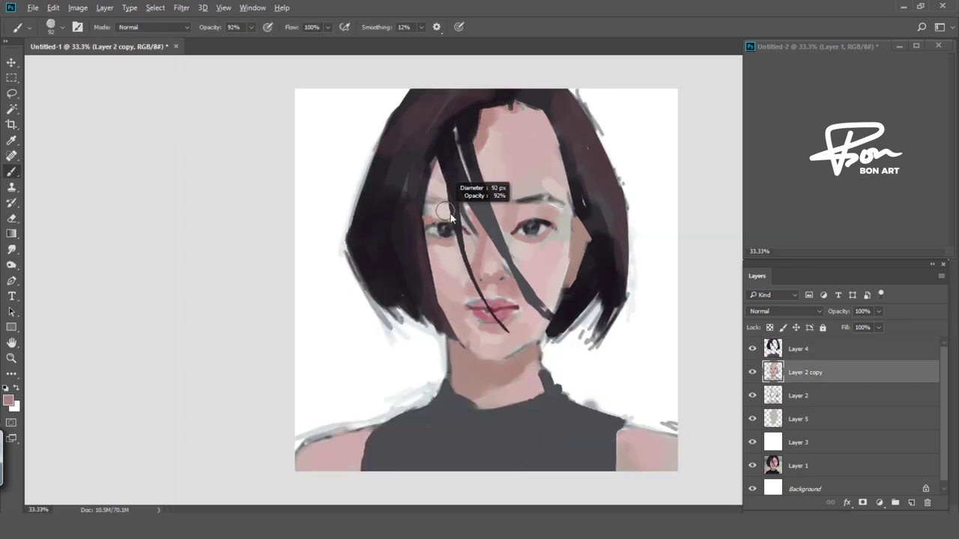
{"action": "left_click_drag", "start_coordinate": [450, 229], "coordinate": [460, 227]}
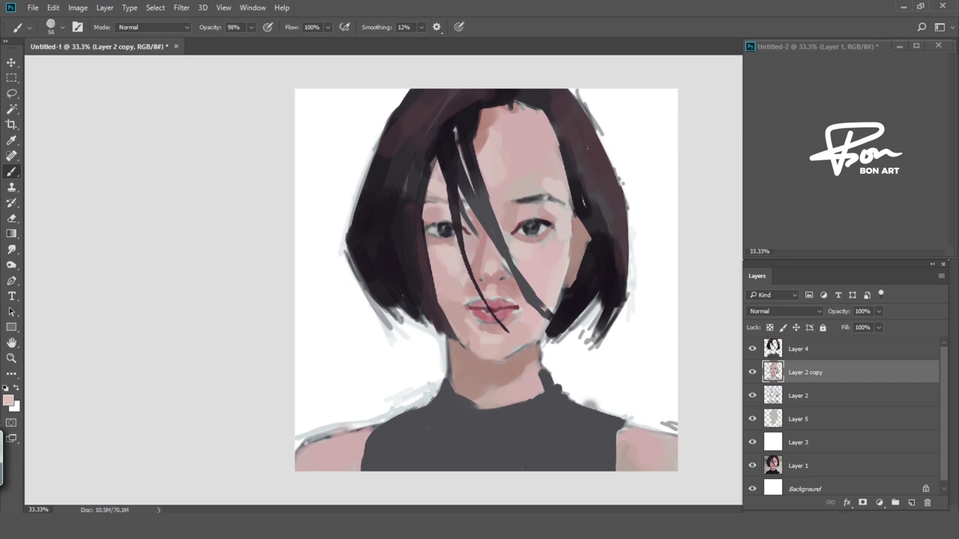
{"action": "mouse_move", "coordinate": [562, 173]}
{"action": "left_mouse_down"}
{"action": "mouse_move", "coordinate": [548, 170]}
{"action": "mouse_move", "coordinate": [507, 216]}
{"action": "left_mouse_up"}
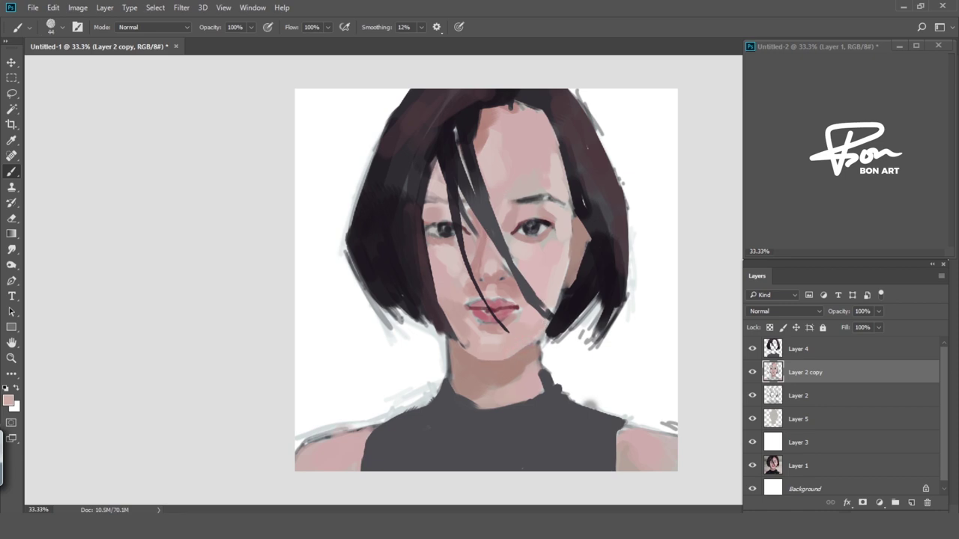
{"action": "left_click", "coordinate": [467, 336], "text": "ctrl"}
{"action": "left_click", "coordinate": [446, 317], "text": "alt"}
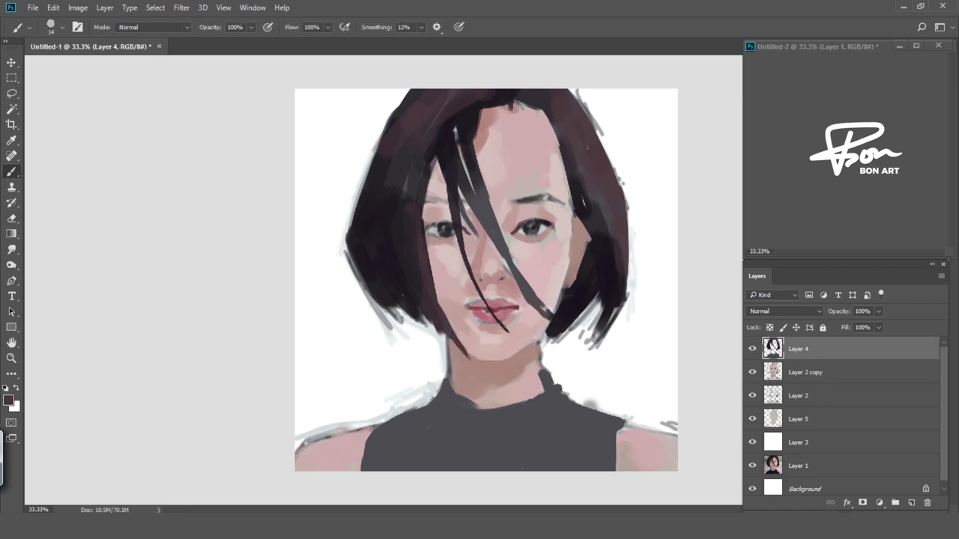
Resize the brush for fine hair strokes on Layer 4.
{"action": "left_click_drag", "start_coordinate": [431, 282], "coordinate": [439, 257]}
{"action": "right_click", "coordinate": [440, 257]}
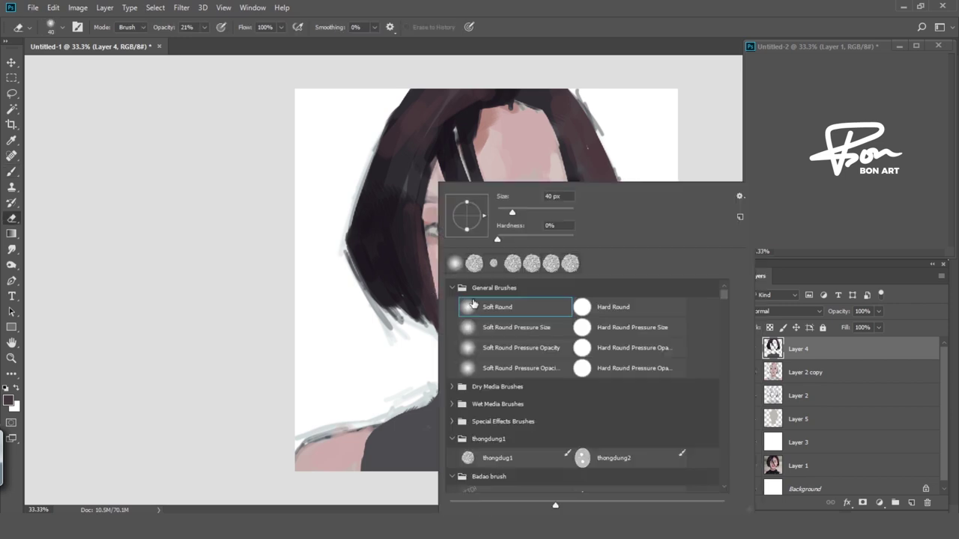
{"action": "key", "text": "Escape"}
{"action": "right_click", "coordinate": [384, 183]}
{"action": "key", "text": "Escape"}
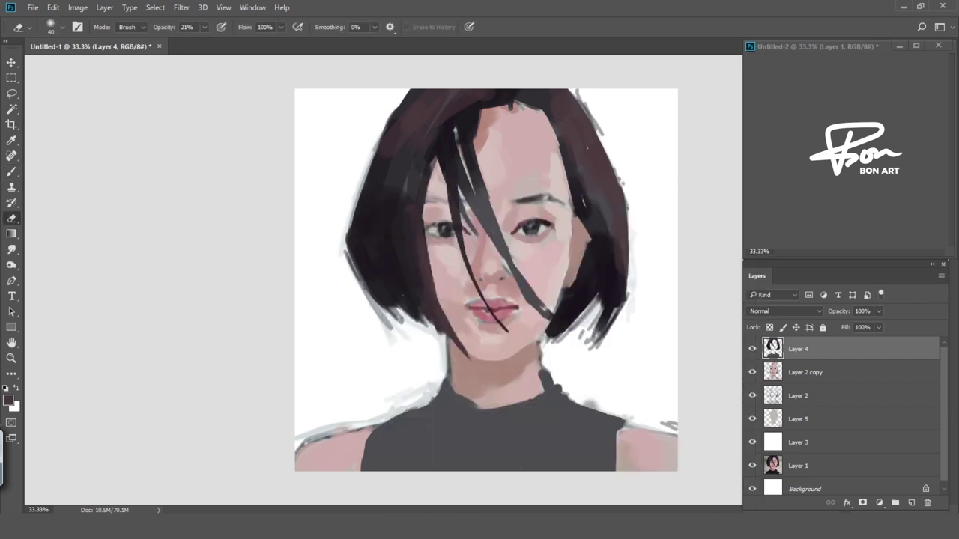
{"action": "key", "text": "l"}
{"action": "key", "text": "b"}
{"action": "left_click_drag", "start_coordinate": [442, 225], "coordinate": [427, 225]}
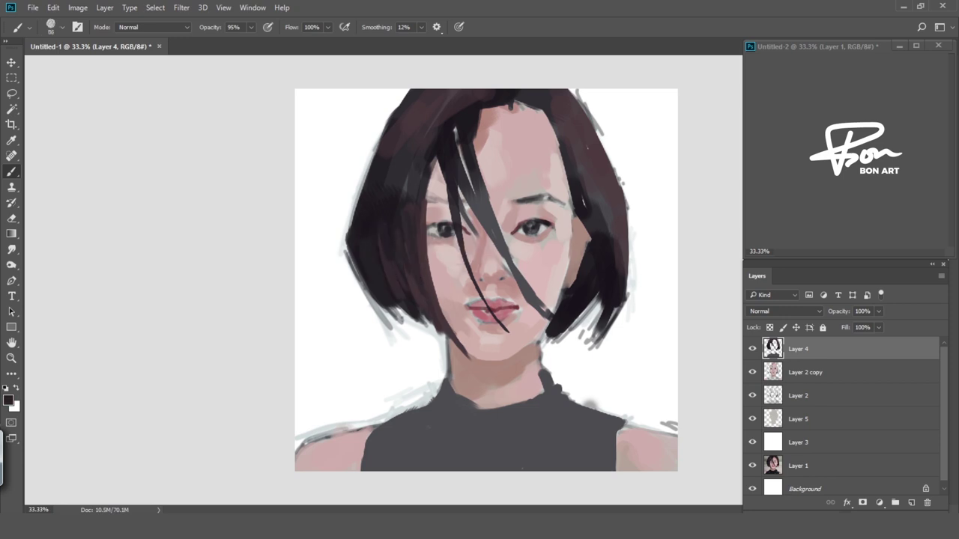
Paint dark strokes along the top hairline, a right strand and the lower-right hair edge.
{"action": "left_click_drag", "start_coordinate": [513, 105], "coordinate": [541, 109]}
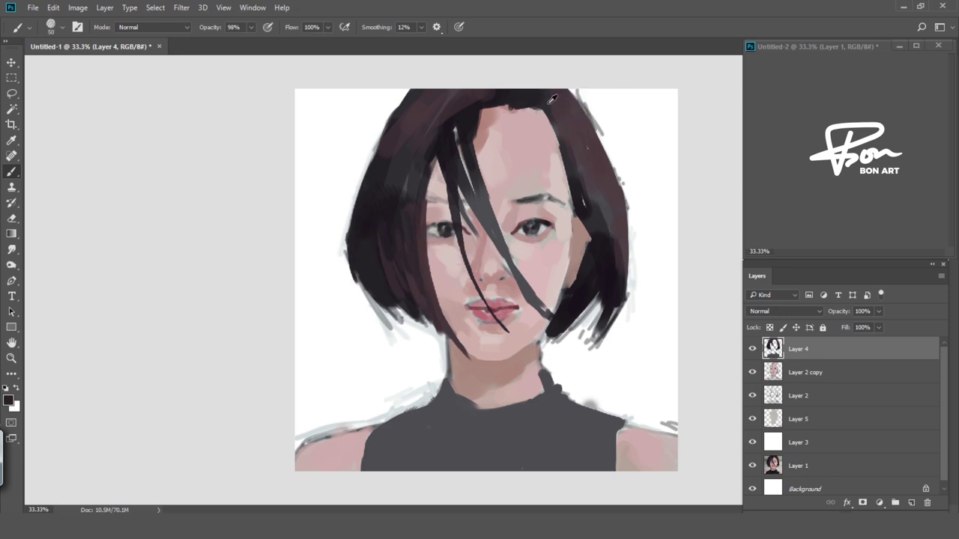
{"action": "left_click", "coordinate": [556, 111], "text": "alt"}
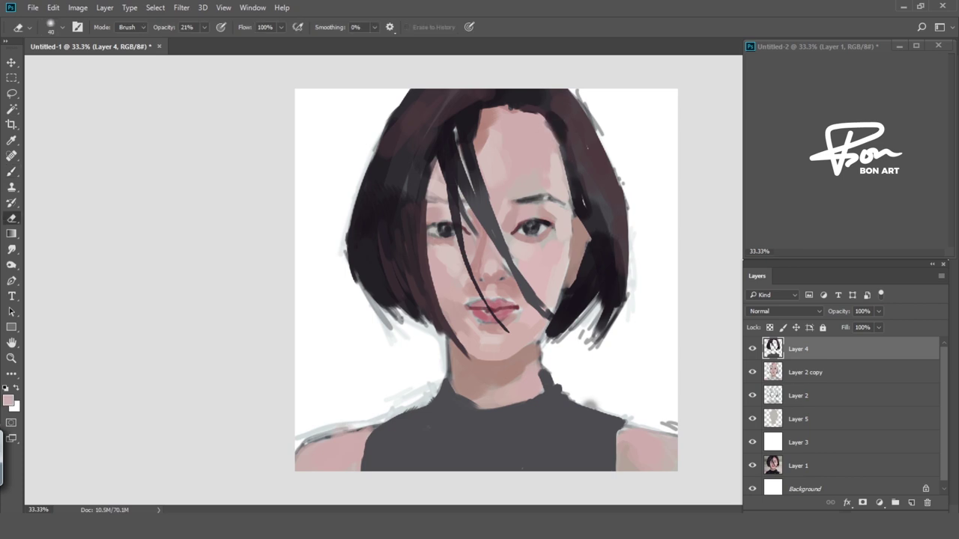
{"action": "left_click_drag", "start_coordinate": [603, 202], "coordinate": [563, 125]}
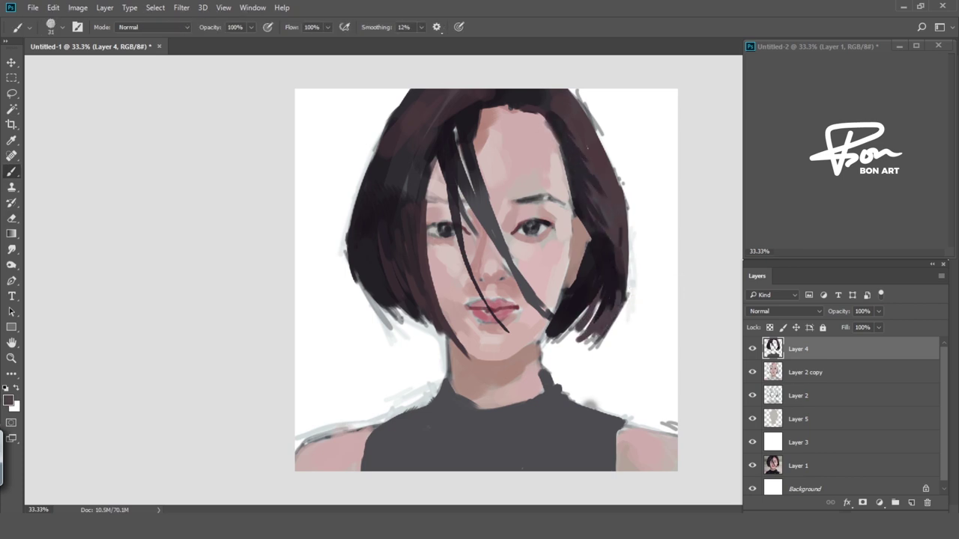
{"action": "left_click_drag", "start_coordinate": [621, 248], "coordinate": [608, 339]}
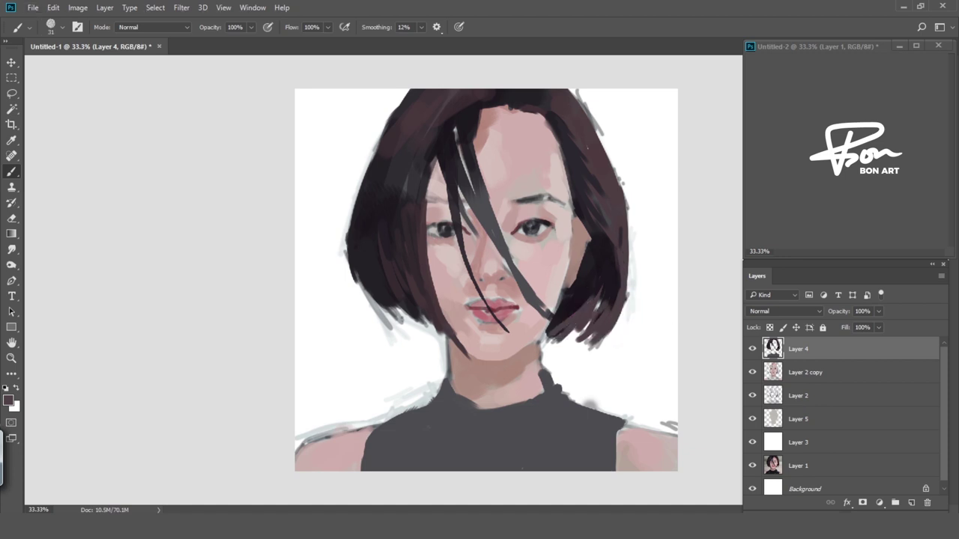
Paint the grey high-neck top near-black with broad strokes, transparency locked.
{"action": "left_click_drag", "start_coordinate": [438, 393], "coordinate": [495, 442]}
{"action": "key", "text": "slash"}
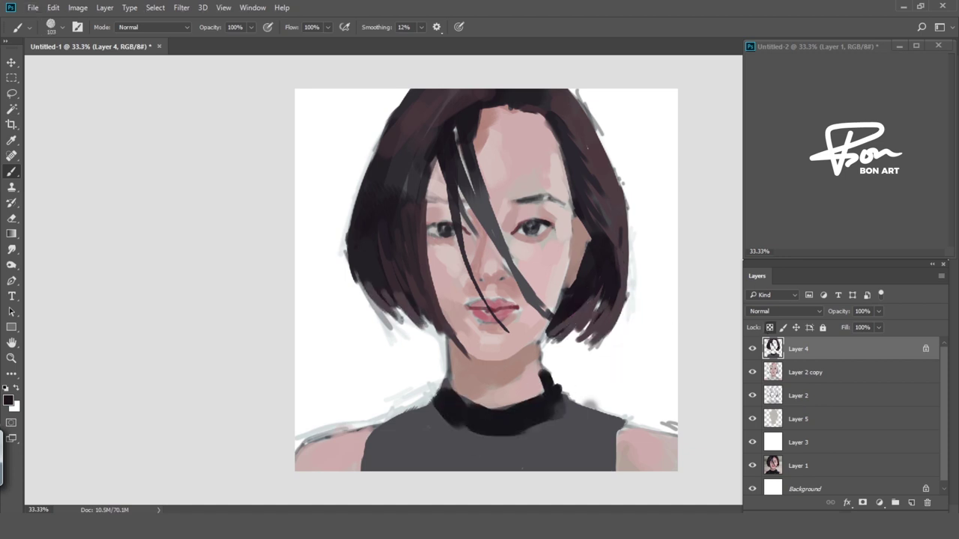
{"action": "left_click_drag", "start_coordinate": [555, 404], "coordinate": [599, 480]}
{"action": "left_click_drag", "start_coordinate": [397, 450], "coordinate": [558, 440]}
{"action": "key", "text": "3"}
{"action": "key", "text": "7"}
{"action": "left_click_drag", "start_coordinate": [371, 457], "coordinate": [435, 415]}
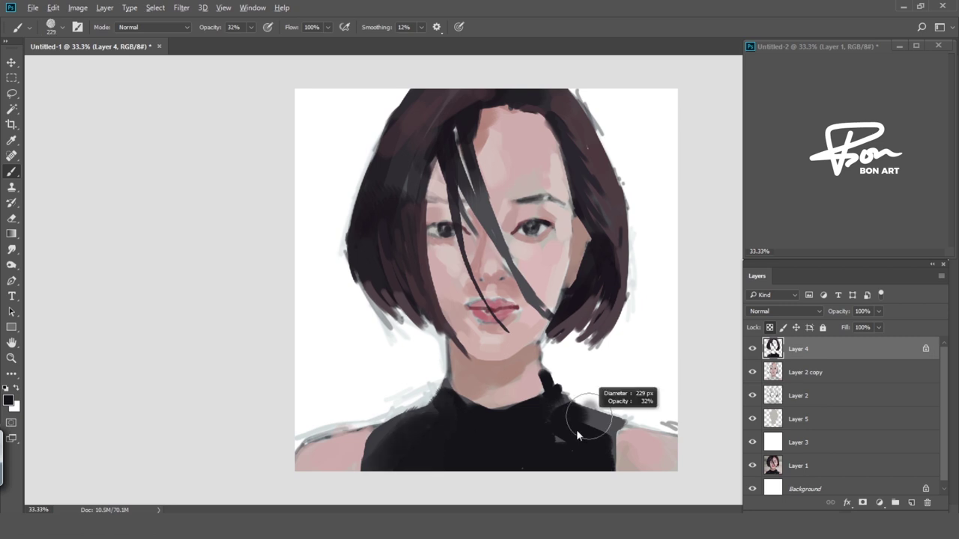
Sample skin and lip pinks on Layer 2 copy and adjust brush opacity.
{"action": "left_click_drag", "start_coordinate": [404, 450], "coordinate": [371, 457]}
{"action": "left_click", "coordinate": [352, 448], "text": "alt"}
{"action": "key", "text": "alt+bracketleft"}
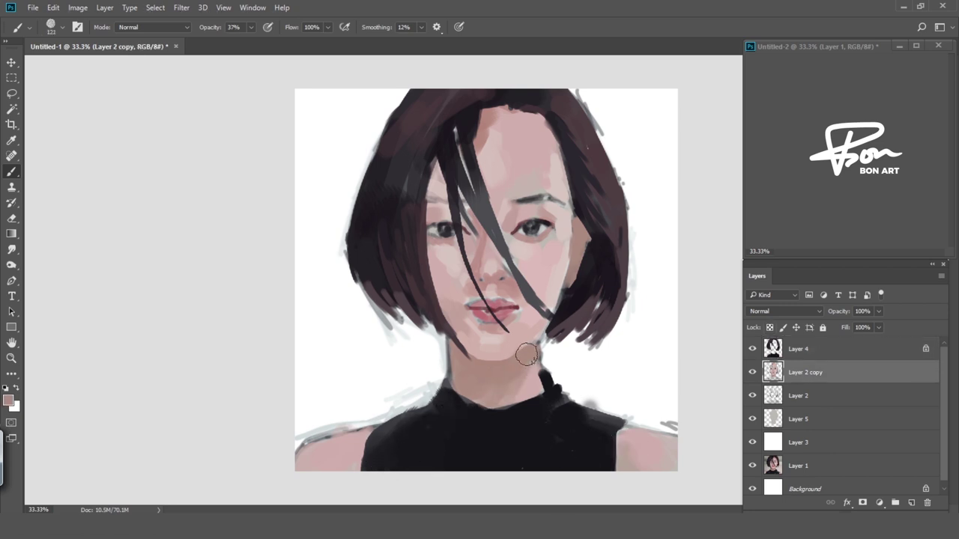
{"action": "scroll", "coordinate": [502, 316], "scroll_direction": "up", "scroll_amount": 1}
{"action": "left_click", "coordinate": [477, 311], "text": "alt"}
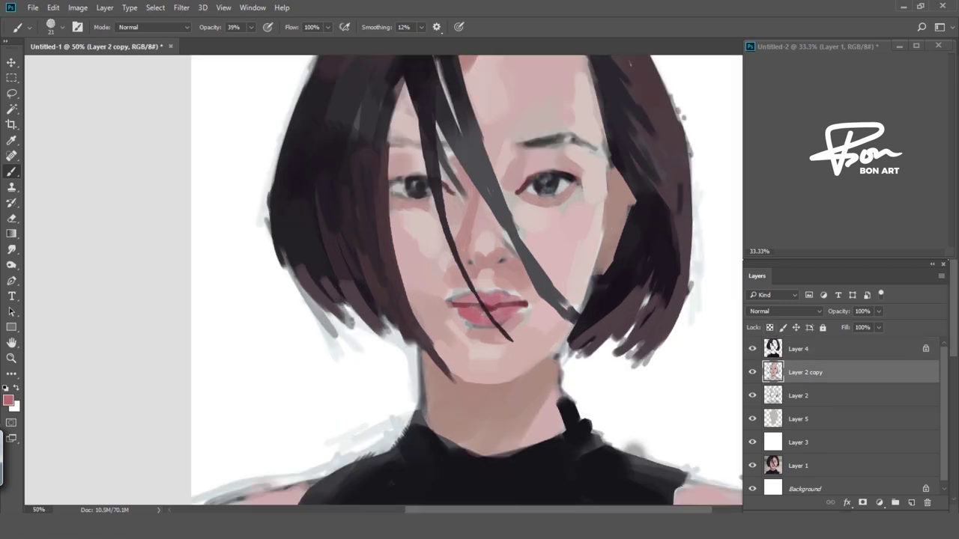
{"action": "left_click", "coordinate": [624, 310], "text": "alt"}
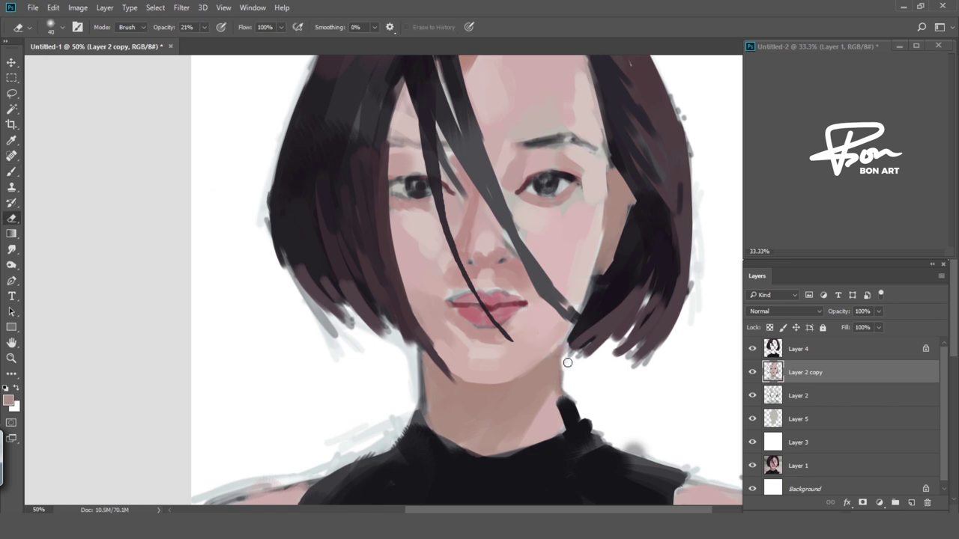
{"action": "key", "text": "4"}
{"action": "key", "text": "1"}
{"action": "scroll", "coordinate": [569, 367], "scroll_direction": "down", "scroll_amount": 1}
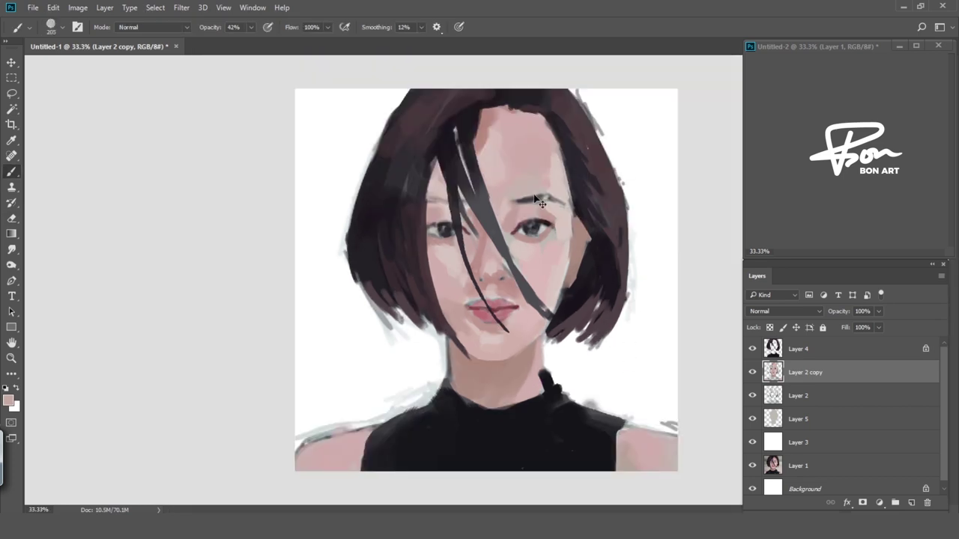
{"action": "key", "text": "4"}
{"action": "key", "text": "8"}
Brush lighter mauve strokes into the left hair and around the central strand on Layer 4.
{"action": "key", "text": "alt+bracketright"}
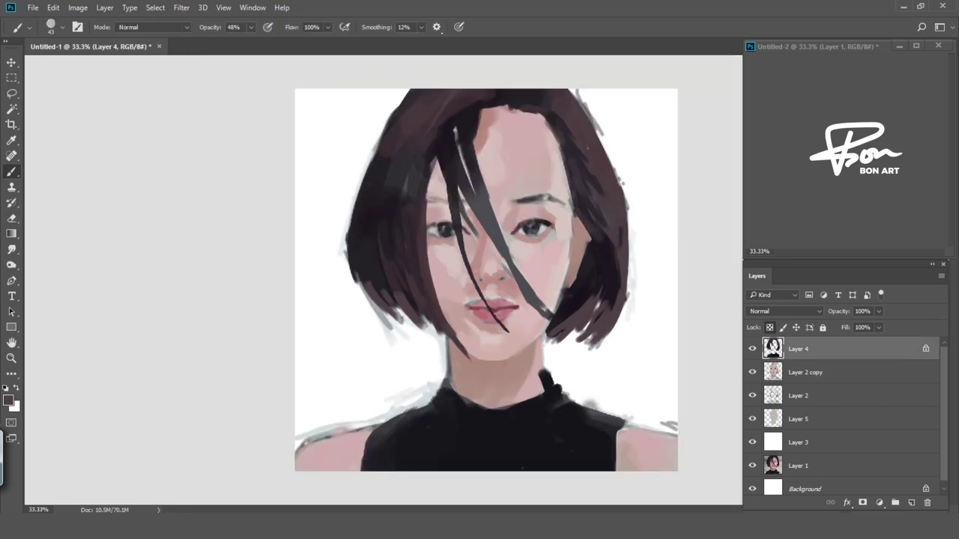
{"action": "left_click", "coordinate": [568, 110], "text": "alt"}
{"action": "key", "text": "4"}
{"action": "key", "text": "9"}
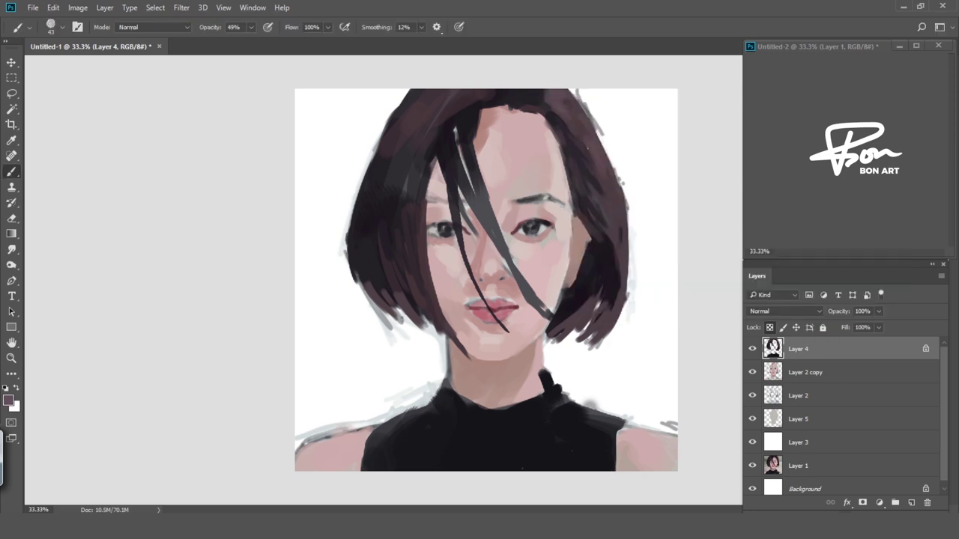
{"action": "left_click_drag", "start_coordinate": [411, 189], "coordinate": [397, 254]}
{"action": "left_click", "coordinate": [375, 193], "text": "alt"}
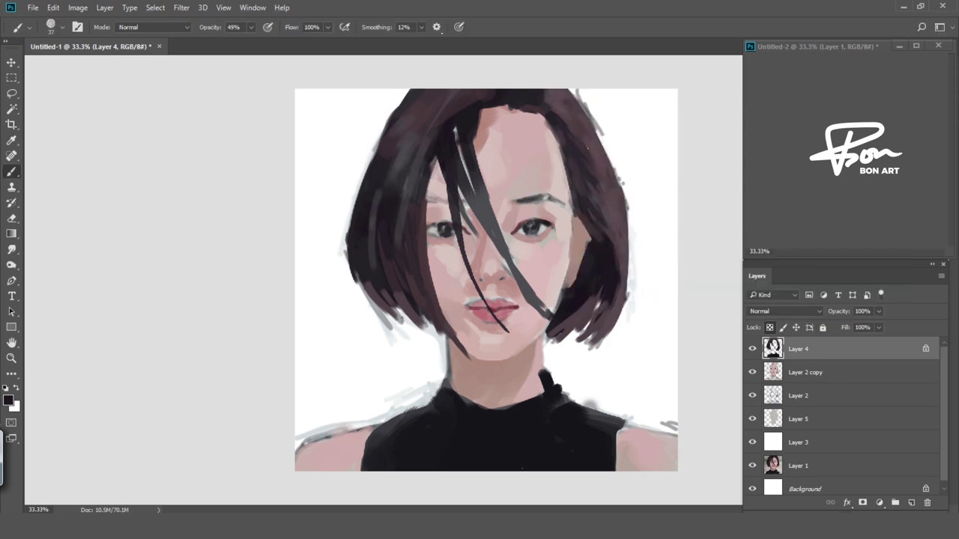
{"action": "left_click_drag", "start_coordinate": [375, 172], "coordinate": [373, 266]}
{"action": "left_click_drag", "start_coordinate": [483, 202], "coordinate": [524, 300]}
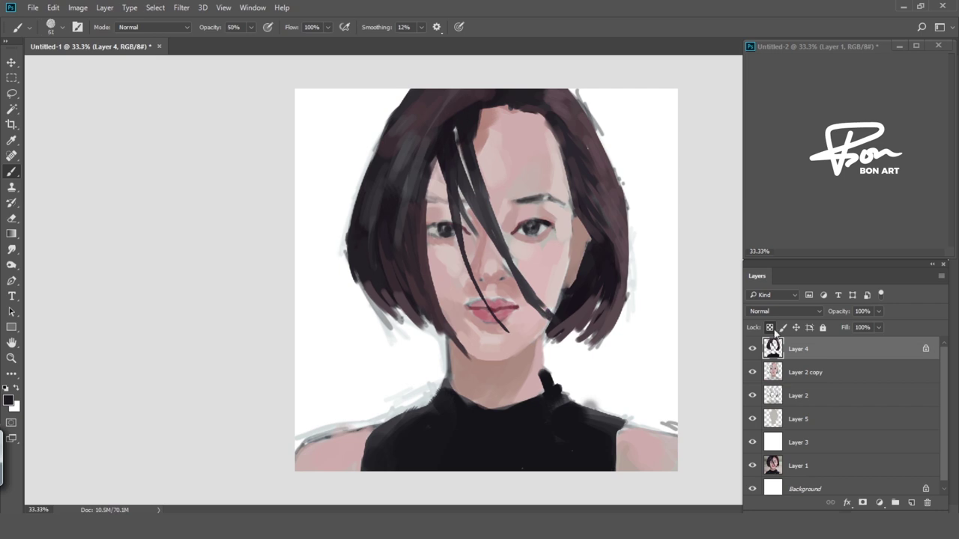
On Layer 2 copy, zoom in and paint dark hair strokes along the right face edge.
{"action": "key", "text": "5"}
{"action": "key", "text": "2"}
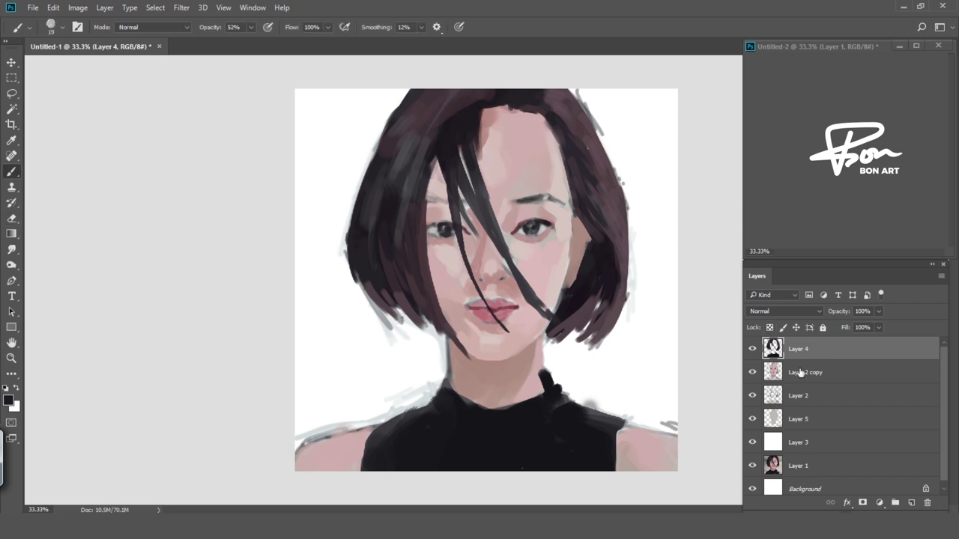
{"action": "key", "text": "alt+bracketleft"}
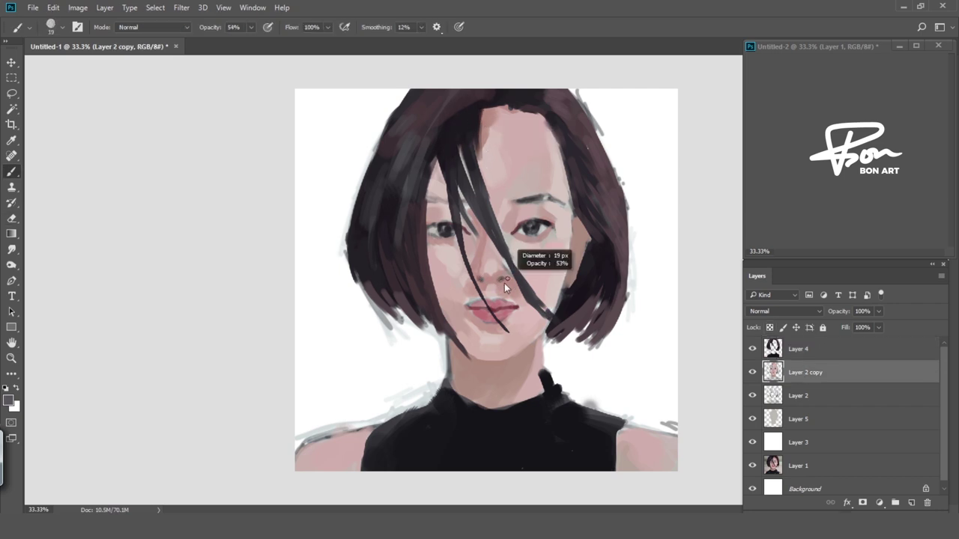
{"action": "left_click_drag", "start_coordinate": [504, 283], "coordinate": [507, 283]}
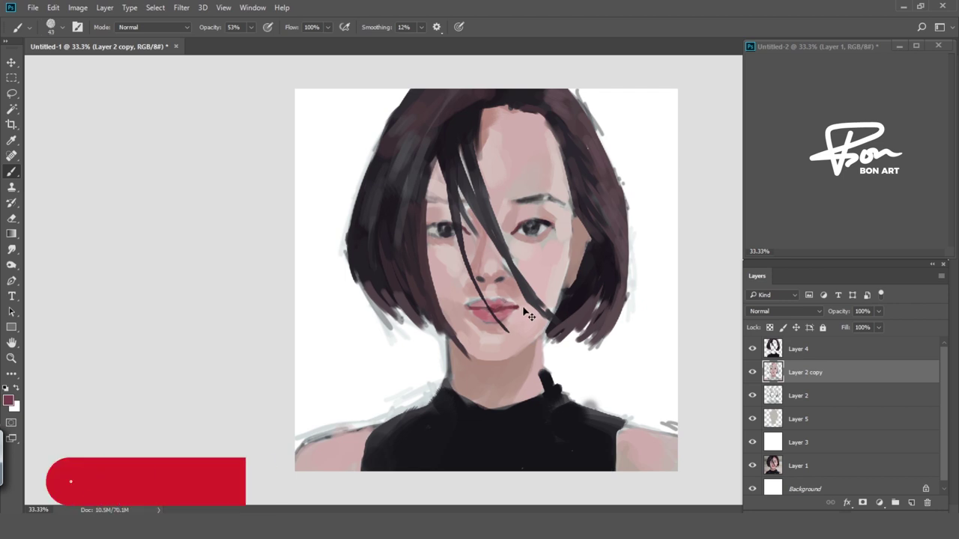
{"action": "scroll", "coordinate": [511, 303], "scroll_direction": "up", "scroll_amount": 1}
{"action": "left_click_drag", "start_coordinate": [517, 316], "coordinate": [450, 313]}
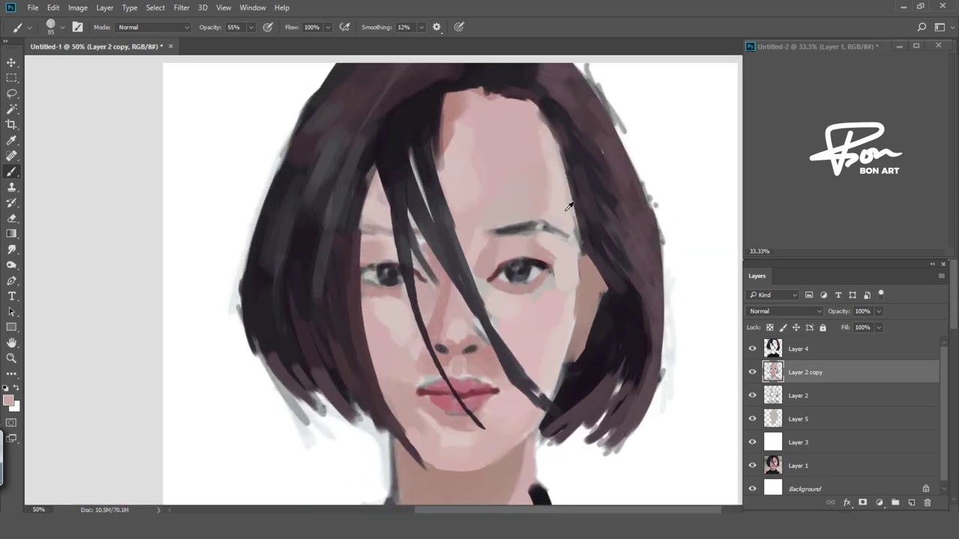
{"action": "left_click_drag", "start_coordinate": [568, 206], "coordinate": [577, 348]}
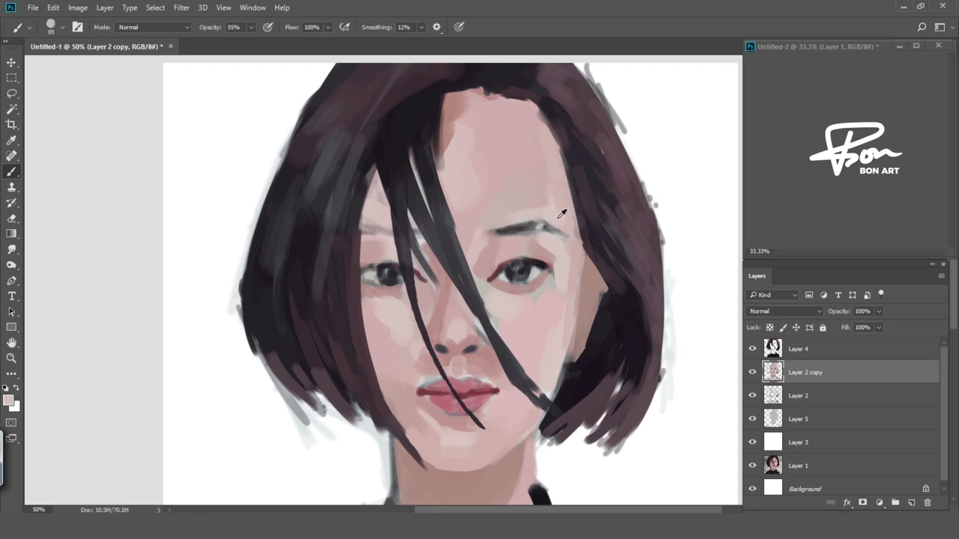
Softly shade the nose bridge with a darker sampled mauve.
{"action": "left_click_drag", "start_coordinate": [420, 290], "coordinate": [391, 291]}
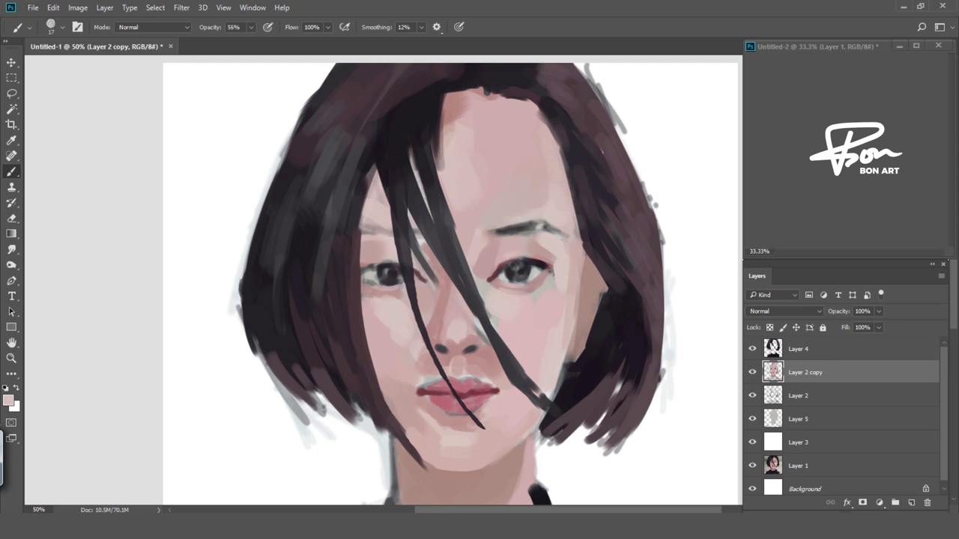
{"action": "left_click_drag", "start_coordinate": [559, 226], "coordinate": [571, 227]}
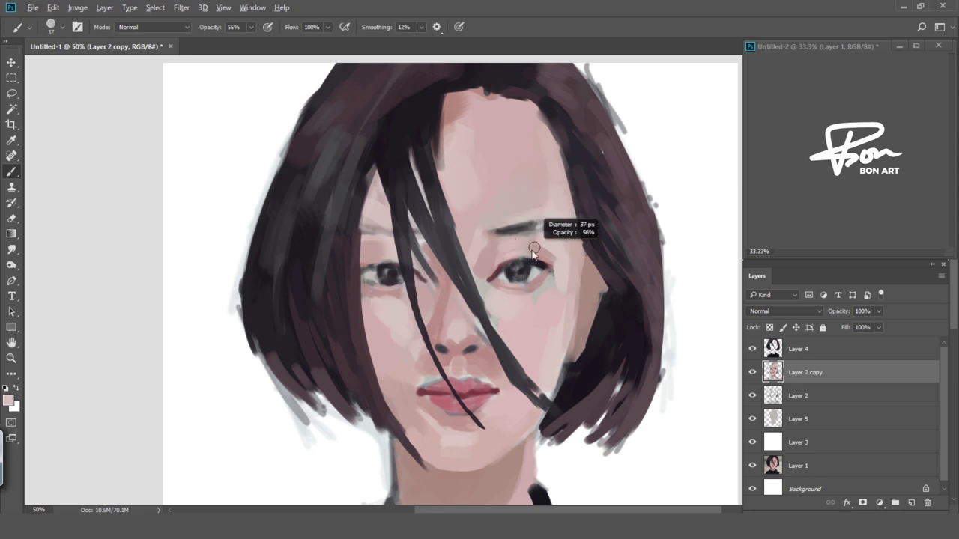
{"action": "left_click", "coordinate": [444, 304], "text": "alt"}
{"action": "left_click_drag", "start_coordinate": [450, 298], "coordinate": [471, 322]}
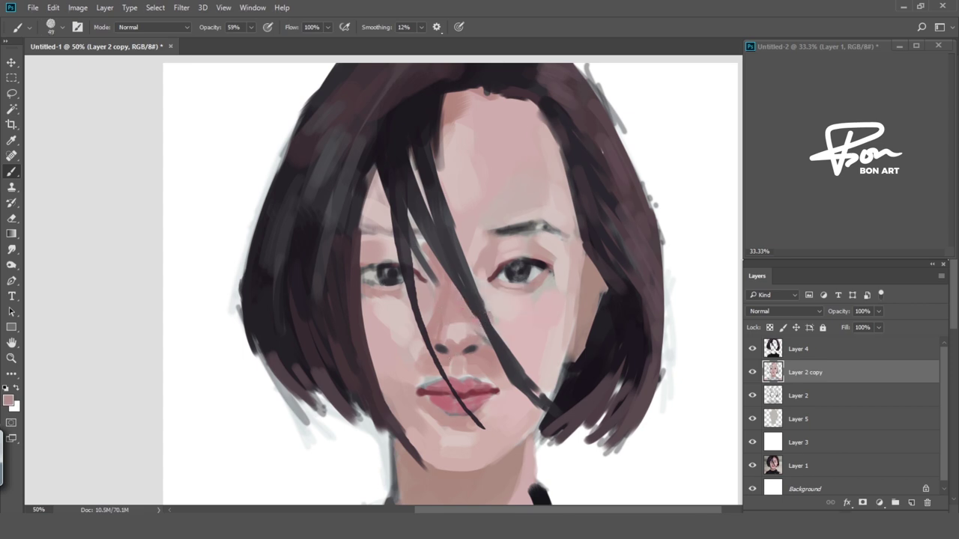
Deepen the right hair with black and dark strokes, then zoom back out.
{"action": "scroll", "coordinate": [453, 284], "scroll_direction": "down", "scroll_amount": 1}
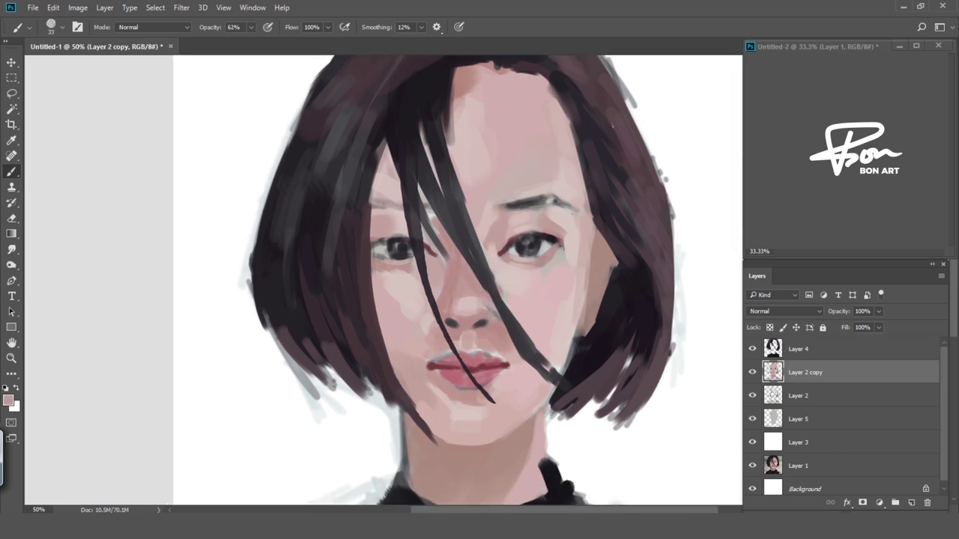
{"action": "scroll", "coordinate": [463, 280], "scroll_direction": "down", "scroll_amount": 1}
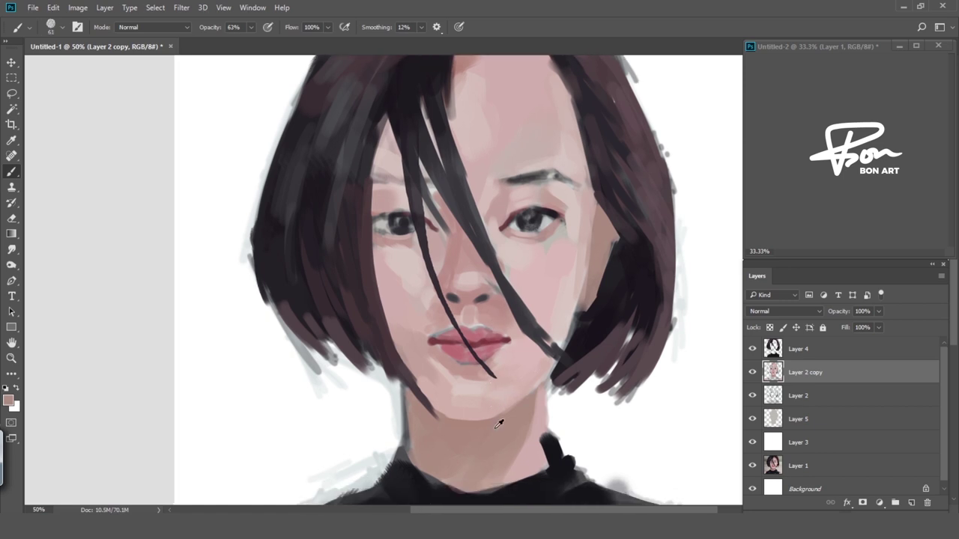
{"action": "left_click", "coordinate": [562, 338], "text": "alt"}
{"action": "left_click_drag", "start_coordinate": [577, 270], "coordinate": [566, 349]}
{"action": "left_click", "coordinate": [573, 330], "text": "alt"}
{"action": "left_click_drag", "start_coordinate": [580, 300], "coordinate": [570, 348]}
{"action": "key", "text": "ctrl+minus"}
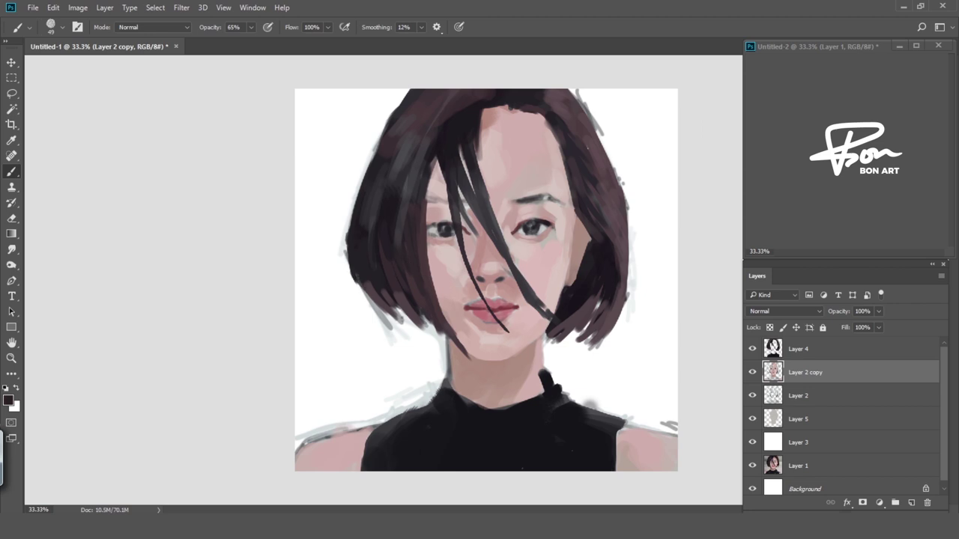
Sample skin pinks from the face and resize the brush for small details.
{"action": "left_click", "coordinate": [462, 331], "text": "alt"}
{"action": "left_click", "coordinate": [482, 259], "text": "alt"}
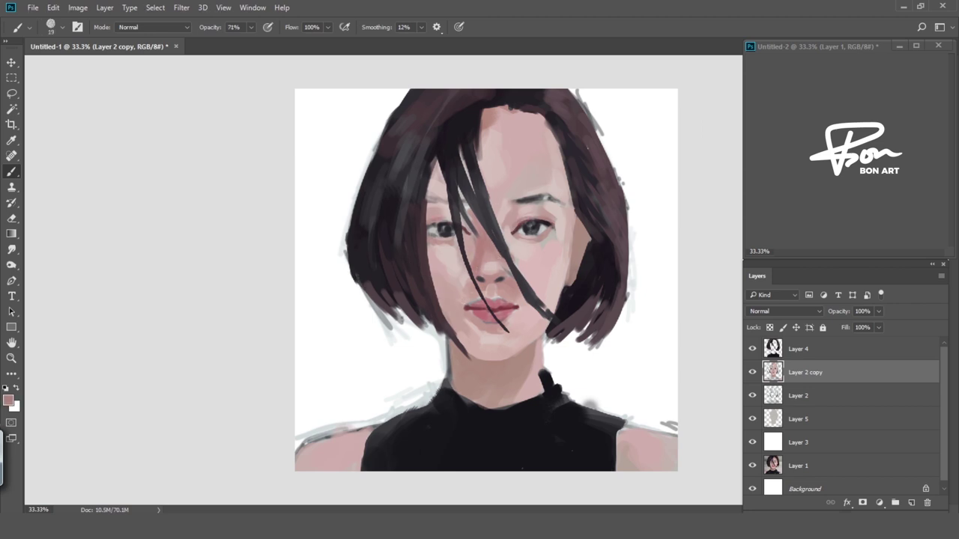
{"action": "key", "text": "bracketleft"}
{"action": "key", "text": "bracketleft"}
{"action": "key", "text": "bracketleft"}
{"action": "key", "text": "bracketleft"}
{"action": "left_click", "coordinate": [578, 256], "text": "alt"}
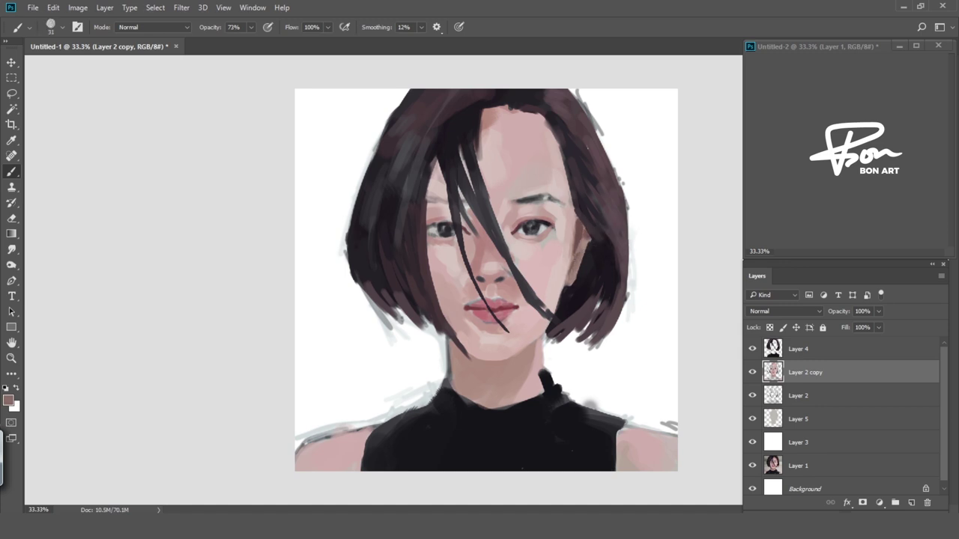
{"action": "left_click_drag", "start_coordinate": [457, 372], "coordinate": [474, 371]}
Paint light and mauve-pink skin tones around the eyelid with a finer brush.
{"action": "left_click", "coordinate": [447, 341], "text": "alt"}
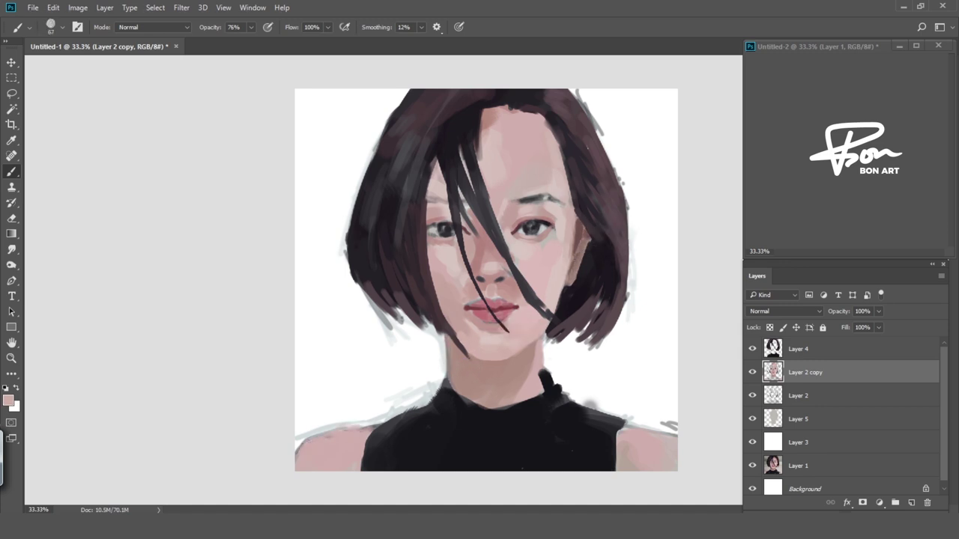
{"action": "key", "text": "ctrl+plus"}
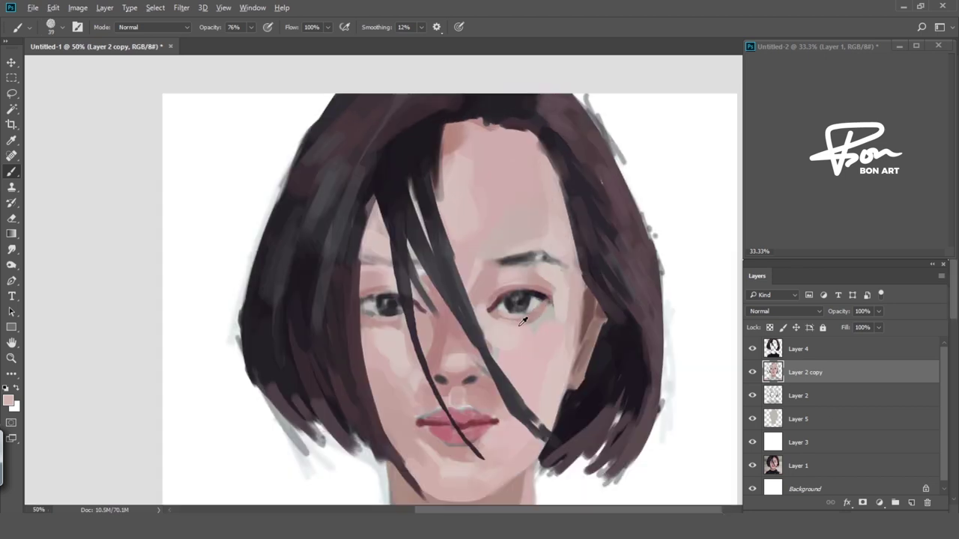
{"action": "left_click_drag", "start_coordinate": [480, 254], "coordinate": [468, 255]}
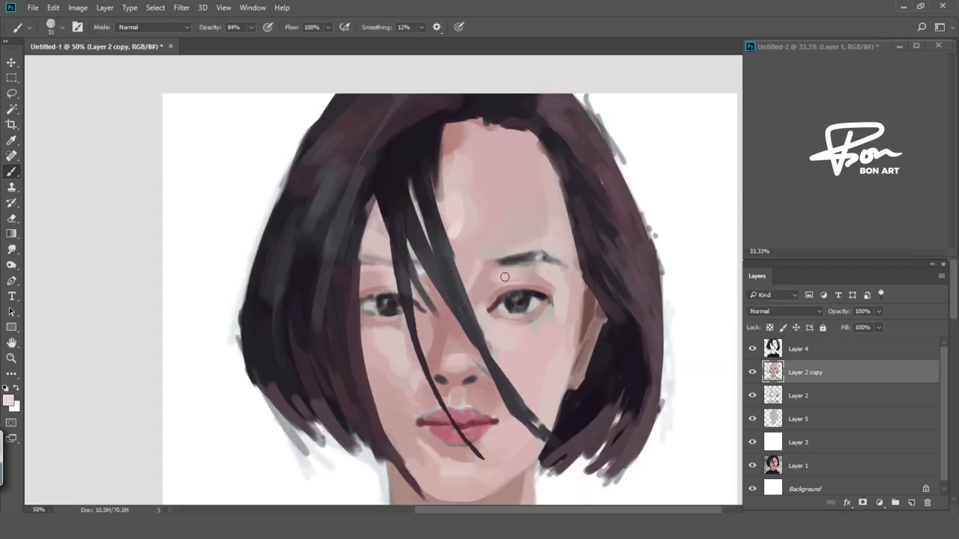
{"action": "left_click_drag", "start_coordinate": [509, 296], "coordinate": [498, 292]}
{"action": "left_click", "coordinate": [510, 287], "text": "alt"}
{"action": "left_click", "coordinate": [527, 319], "text": "alt"}
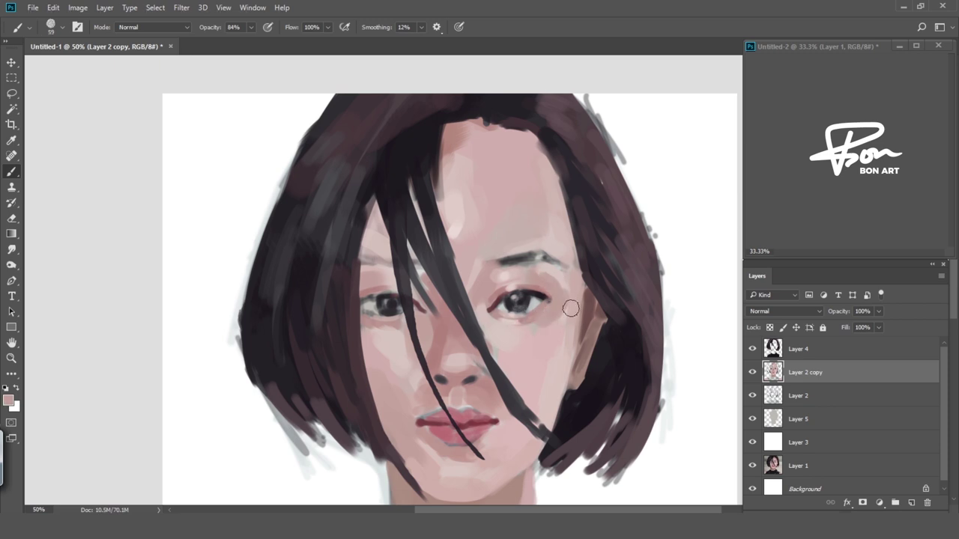
{"action": "mouse_move", "coordinate": [568, 308]}
{"action": "left_mouse_down"}
{"action": "mouse_move", "coordinate": [547, 296]}
{"action": "mouse_move", "coordinate": [600, 296]}
{"action": "left_mouse_up"}
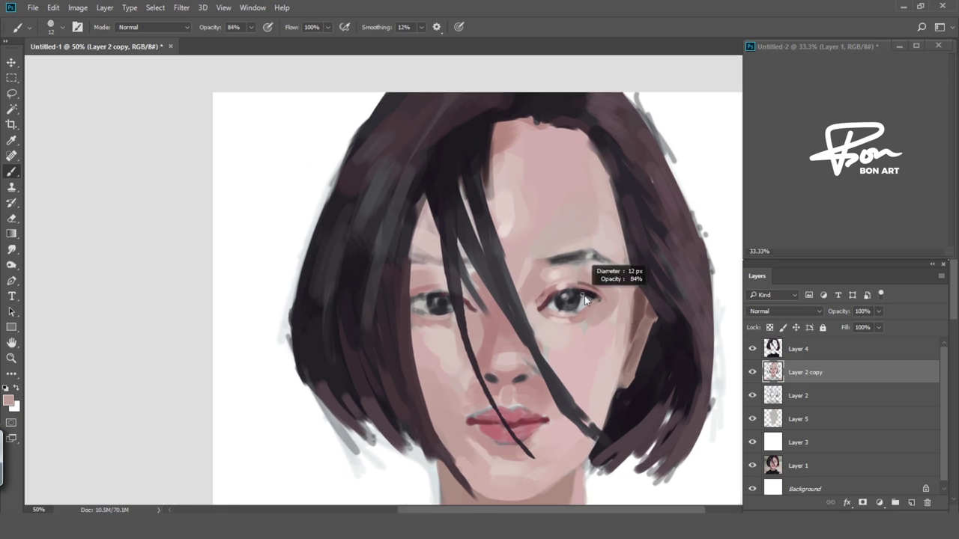
Blend lighter skin pink and dark red-brown detail around and below the eyes.
{"action": "left_click", "coordinate": [511, 358], "text": "alt"}
{"action": "left_click_drag", "start_coordinate": [513, 354], "coordinate": [542, 334]}
{"action": "left_click_drag", "start_coordinate": [641, 294], "coordinate": [638, 238]}
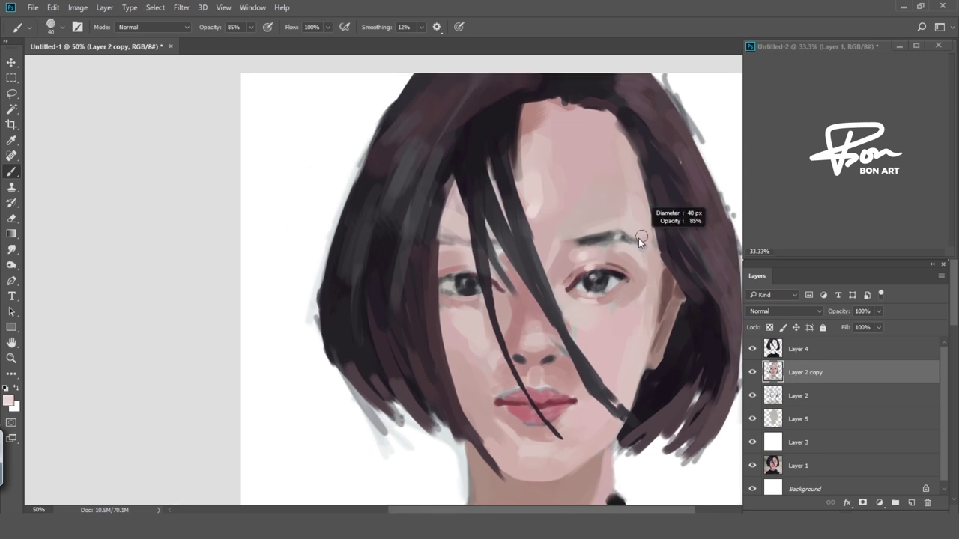
{"action": "mouse_move", "coordinate": [582, 284]}
{"action": "left_mouse_down"}
{"action": "mouse_move", "coordinate": [511, 275]}
{"action": "mouse_move", "coordinate": [554, 282]}
{"action": "mouse_move", "coordinate": [541, 306]}
{"action": "mouse_move", "coordinate": [567, 298]}
{"action": "mouse_move", "coordinate": [621, 323]}
{"action": "left_mouse_up"}
{"action": "left_click", "coordinate": [511, 275], "text": "alt"}
{"action": "scroll", "coordinate": [525, 217], "scroll_direction": "up", "scroll_amount": 1}
{"action": "left_click", "coordinate": [555, 282], "text": "alt"}
{"action": "left_click", "coordinate": [544, 310], "text": "alt"}
{"action": "left_click", "coordinate": [567, 303], "text": "alt"}
{"action": "left_click", "coordinate": [606, 298], "text": "alt"}
Add white highlights to the eyes, then pick up dark brown from the hair.
{"action": "key", "text": "ctrl+plus"}
{"action": "key", "text": "ctrl+minus"}
{"action": "left_click", "coordinate": [636, 274], "text": "alt"}
{"action": "key", "text": "ctrl+minus"}
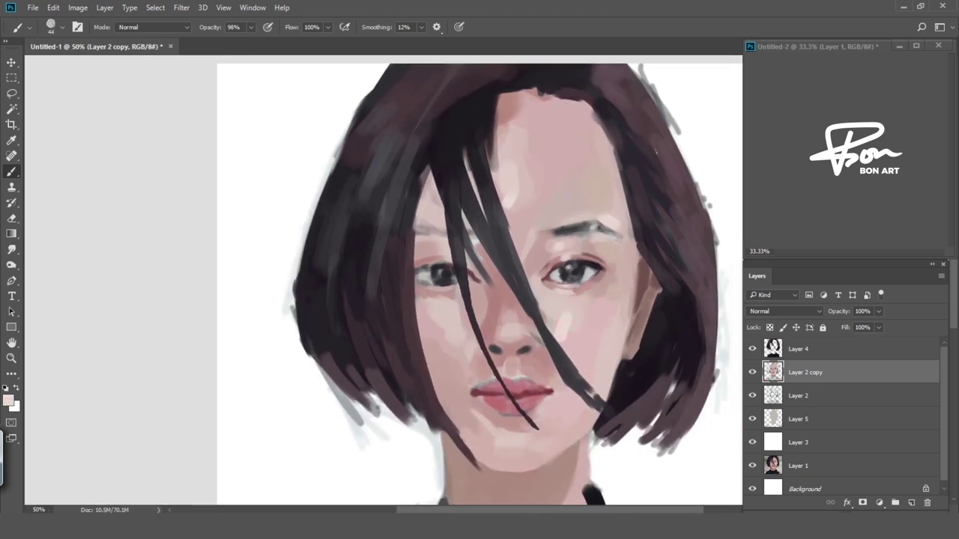
{"action": "scroll", "coordinate": [611, 289], "scroll_direction": "right", "scroll_amount": 2}
{"action": "scroll", "coordinate": [611, 289], "scroll_direction": "up", "scroll_amount": 1}
{"action": "left_click", "coordinate": [571, 285], "text": "alt"}
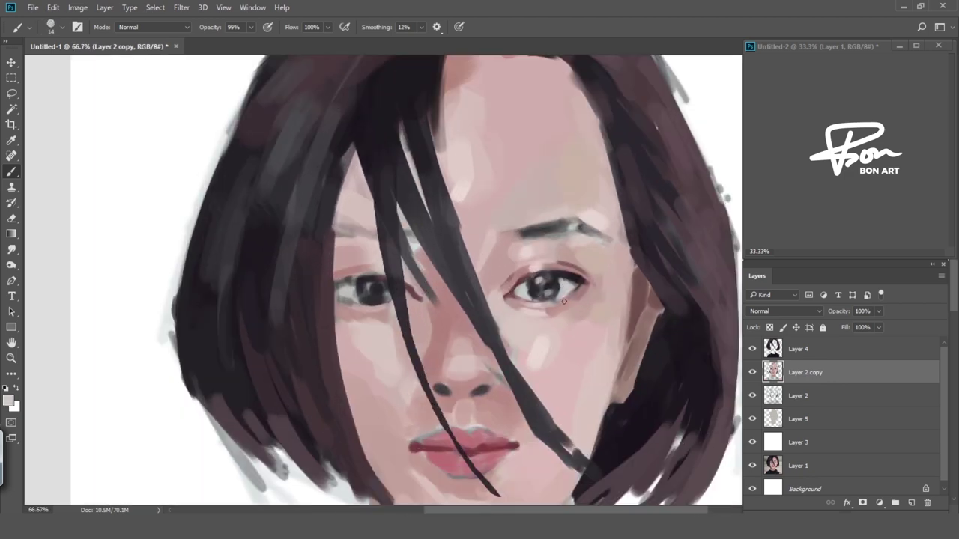
{"action": "left_click_drag", "start_coordinate": [566, 291], "coordinate": [634, 334]}
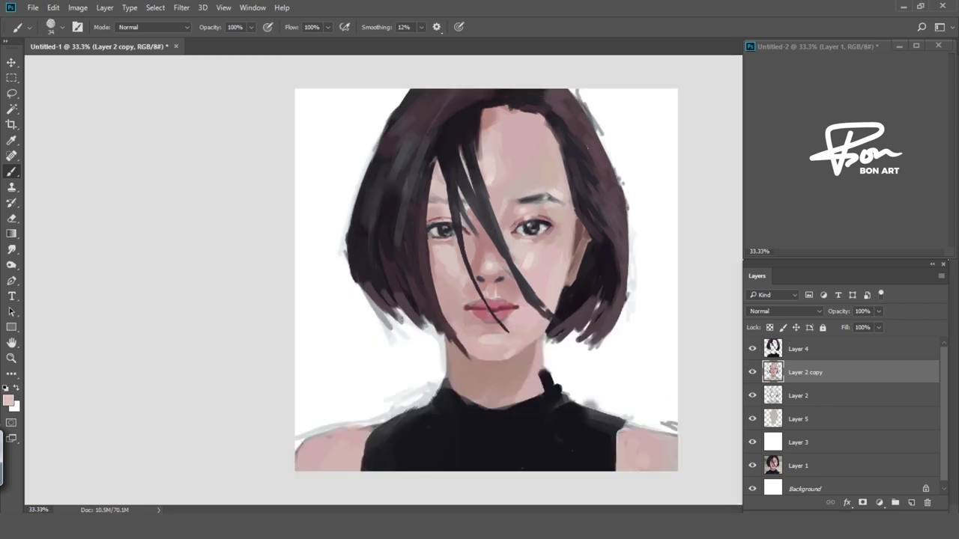
{"action": "left_click", "coordinate": [574, 322], "text": "alt"}
Paint the lips rosier using sampled dark lip red and nearby skin pinks.
{"action": "scroll", "coordinate": [478, 259], "scroll_direction": "up", "scroll_amount": 1}
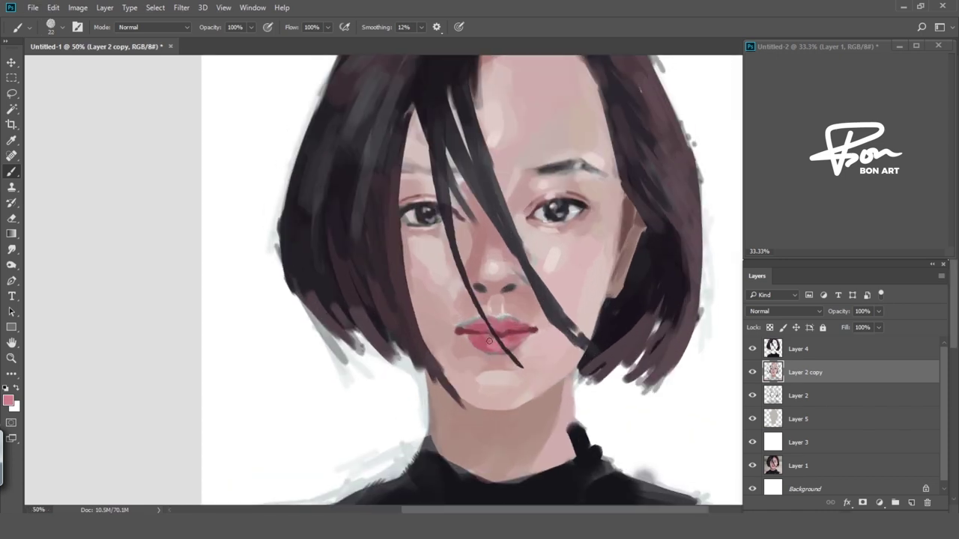
{"action": "left_click_drag", "start_coordinate": [489, 341], "coordinate": [488, 328]}
{"action": "left_click", "coordinate": [508, 328], "text": "alt"}
{"action": "key", "text": "bracketright"}
{"action": "left_click", "coordinate": [520, 296], "text": "alt"}
{"action": "left_click", "coordinate": [491, 278], "text": "alt"}
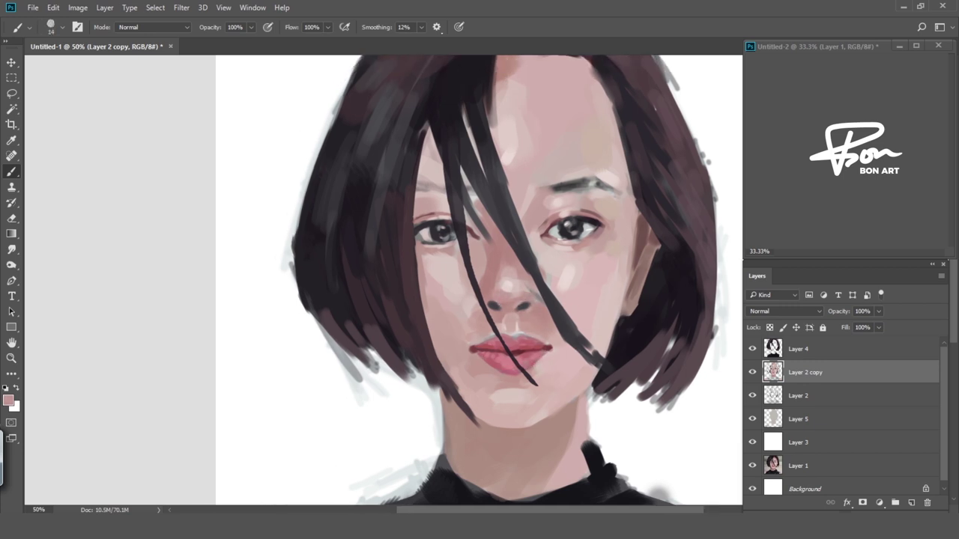
Lighten the forehead with strokes of sampled pale pink.
{"action": "left_click_drag", "start_coordinate": [511, 288], "coordinate": [526, 307]}
{"action": "mouse_move", "coordinate": [566, 279]}
{"action": "left_mouse_down"}
{"action": "mouse_move", "coordinate": [582, 346]}
{"action": "mouse_move", "coordinate": [532, 137]}
{"action": "left_mouse_up"}
{"action": "left_click", "coordinate": [578, 327], "text": "alt"}
{"action": "key", "text": "bracketleft"}
{"action": "key", "text": "bracketleft"}
{"action": "left_click", "coordinate": [491, 315], "text": "alt"}
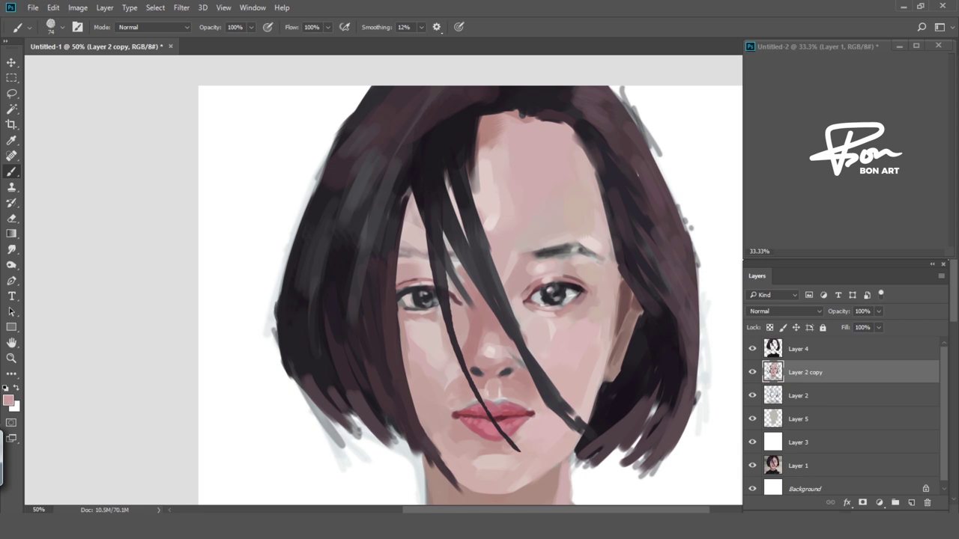
{"action": "left_click_drag", "start_coordinate": [496, 159], "coordinate": [498, 221]}
{"action": "right_click", "coordinate": [557, 187]}
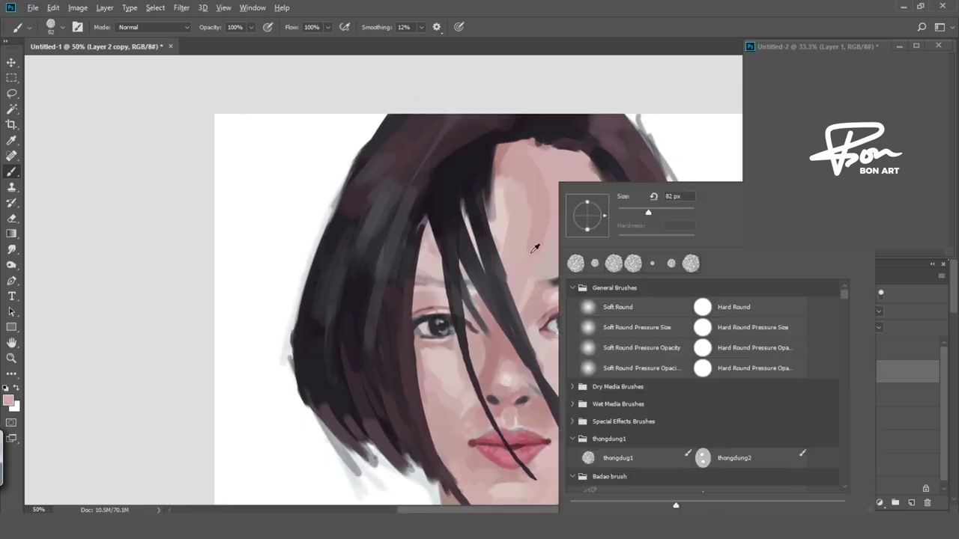
{"action": "key", "text": "Escape"}
Darken the right eyebrow and paint a near-black shadow along the right cheek.
{"action": "left_click_drag", "start_coordinate": [637, 246], "coordinate": [589, 198]}
{"action": "mouse_move", "coordinate": [487, 236]}
{"action": "left_mouse_down"}
{"action": "mouse_move", "coordinate": [517, 225]}
{"action": "mouse_move", "coordinate": [567, 235]}
{"action": "left_mouse_up"}
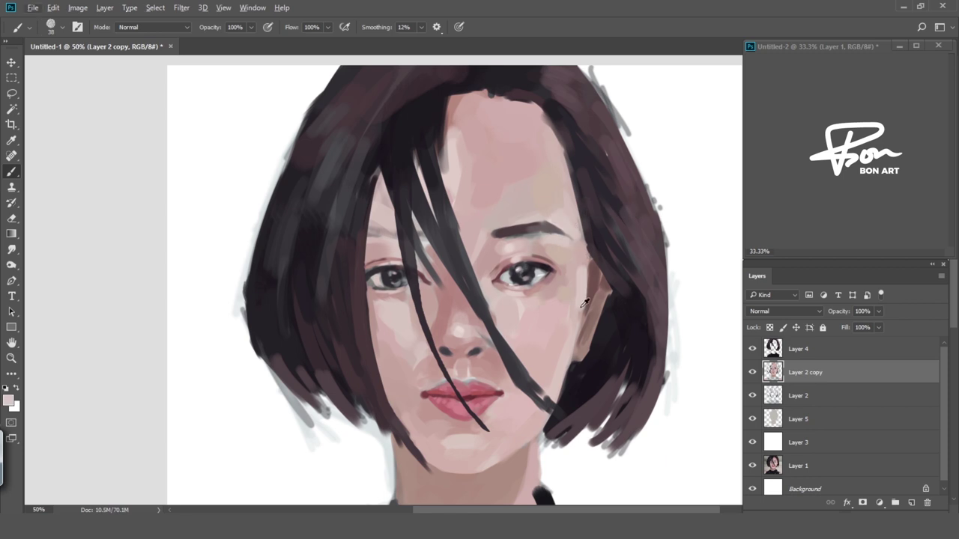
{"action": "left_click", "coordinate": [592, 285], "text": "alt"}
{"action": "mouse_move", "coordinate": [596, 273]}
{"action": "left_mouse_down"}
{"action": "mouse_move", "coordinate": [599, 304]}
{"action": "mouse_move", "coordinate": [499, 371]}
{"action": "left_mouse_up"}
{"action": "key", "text": "bracketleft"}
{"action": "left_click", "coordinate": [480, 352], "text": "alt"}
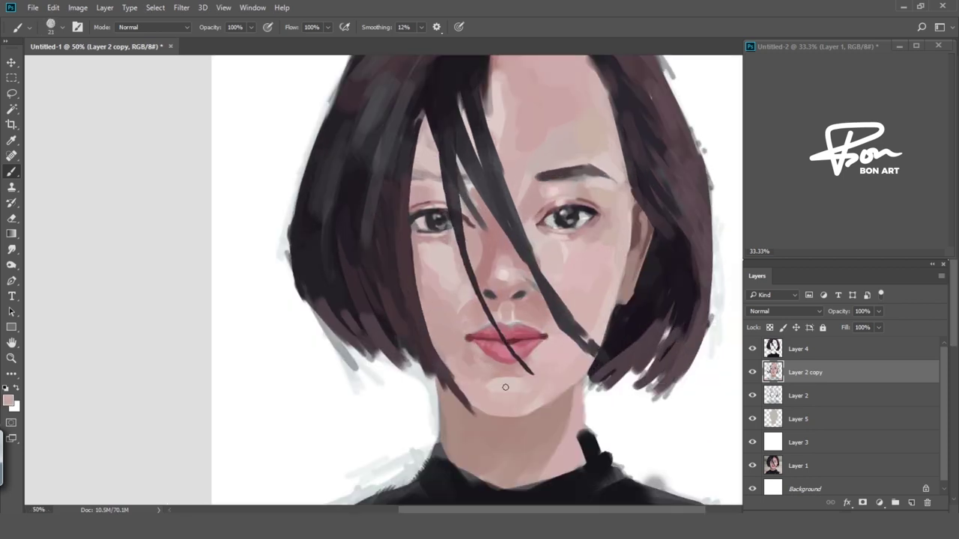
{"action": "key", "text": "ctrl+minus"}
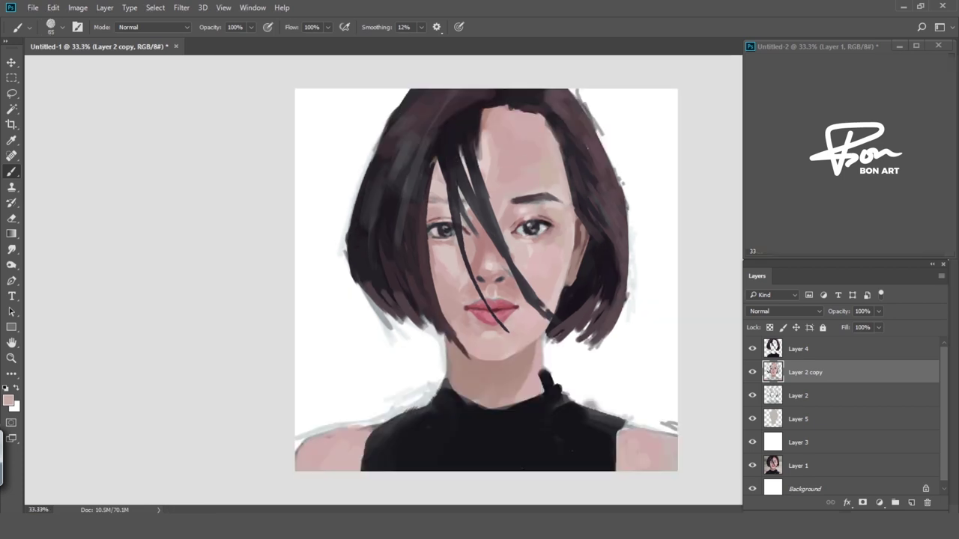
On Layer 4, paint grey and near-black strokes over the upper-left hair.
{"action": "left_click", "coordinate": [786, 355]}
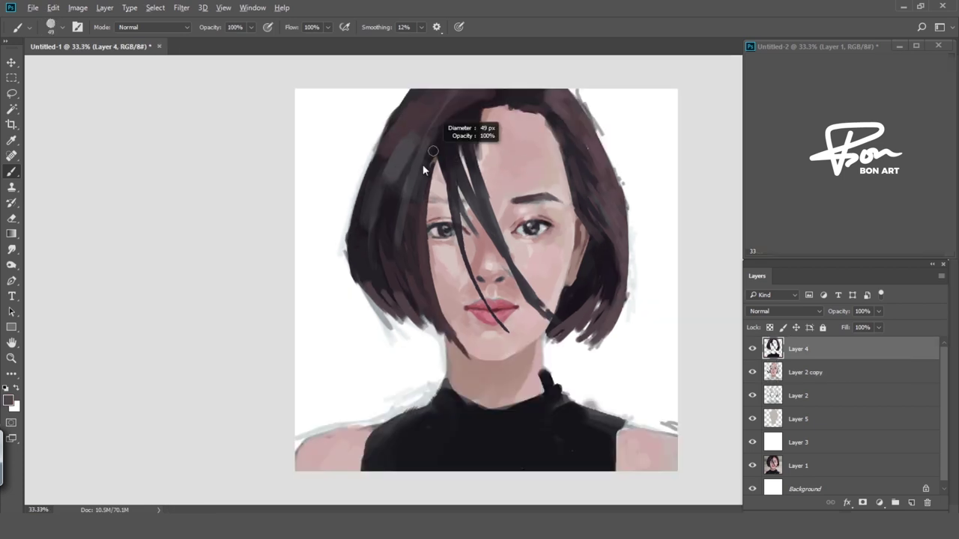
{"action": "left_click_drag", "start_coordinate": [364, 161], "coordinate": [375, 225]}
{"action": "left_click", "coordinate": [467, 130], "text": "alt"}
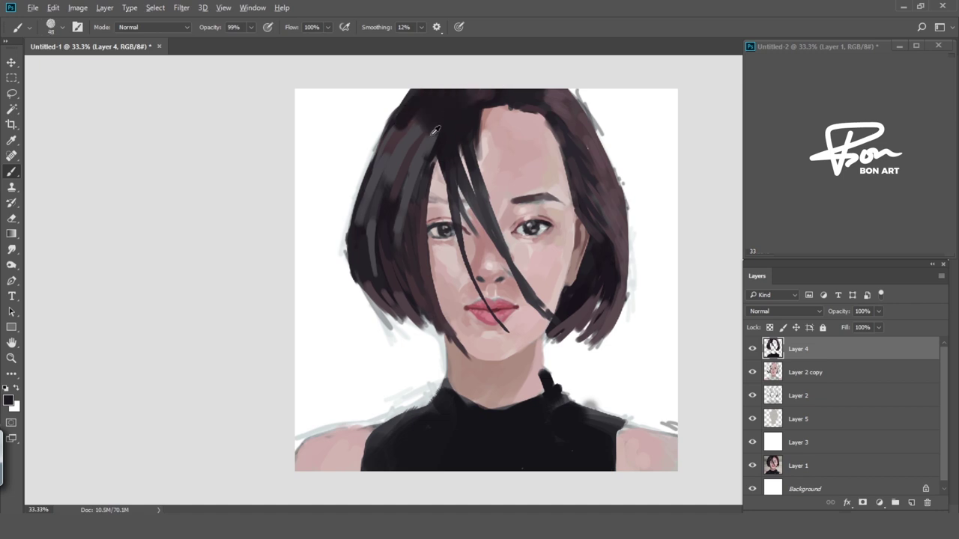
{"action": "left_click_drag", "start_coordinate": [465, 93], "coordinate": [397, 150]}
{"action": "left_click_drag", "start_coordinate": [374, 236], "coordinate": [397, 315]}
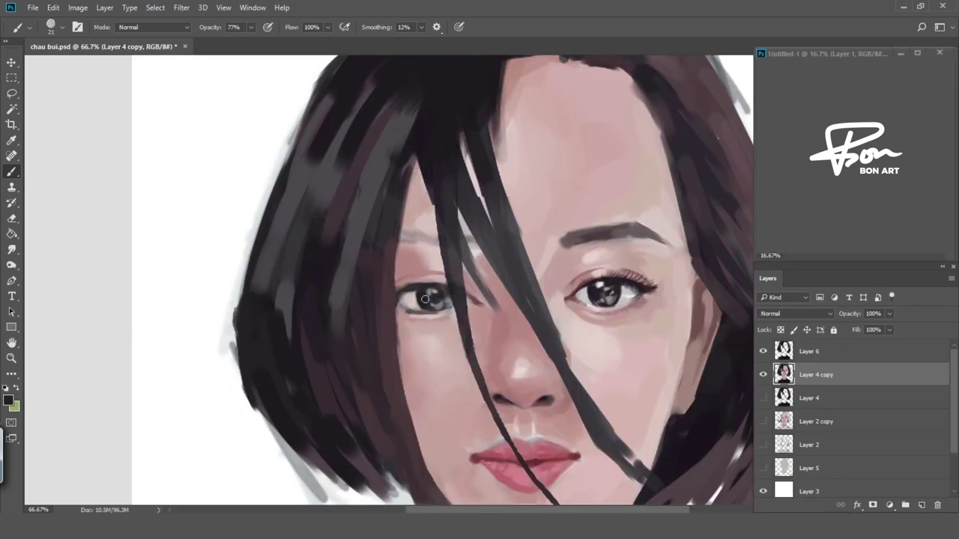
Darken the pupils and blend grey and pink tones around the eyes.
{"action": "left_click", "coordinate": [447, 306], "text": "alt"}
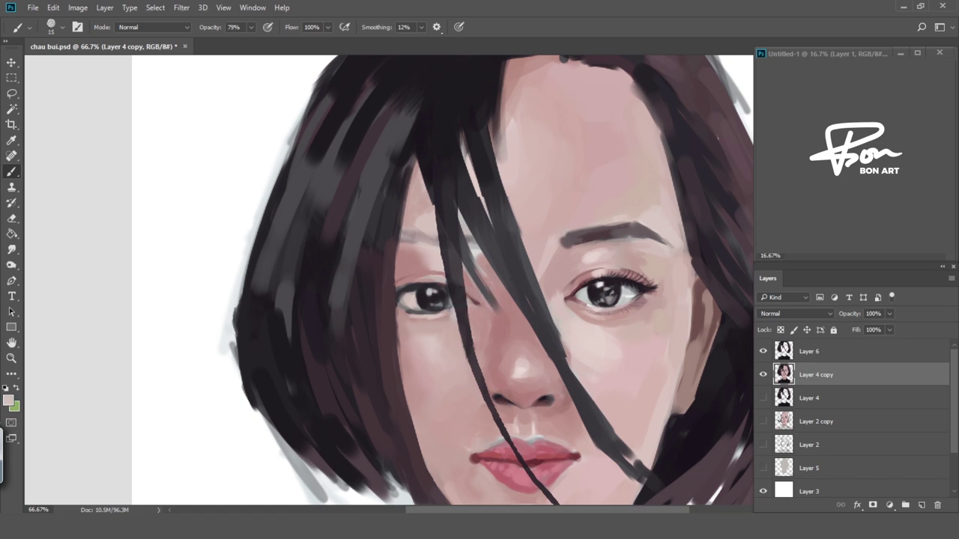
{"action": "left_click", "coordinate": [433, 296], "text": "alt"}
{"action": "left_click", "coordinate": [448, 308], "text": "alt"}
{"action": "left_click", "coordinate": [413, 295], "text": "alt"}
{"action": "left_click", "coordinate": [451, 307], "text": "alt"}
{"action": "left_click", "coordinate": [432, 309], "text": "alt"}
{"action": "left_click", "coordinate": [424, 318], "text": "alt"}
Paint fine eyelashes and catchlights with a tiny brush.
{"action": "left_click_drag", "start_coordinate": [425, 324], "coordinate": [421, 322]}
{"action": "left_click", "coordinate": [410, 308], "text": "alt"}
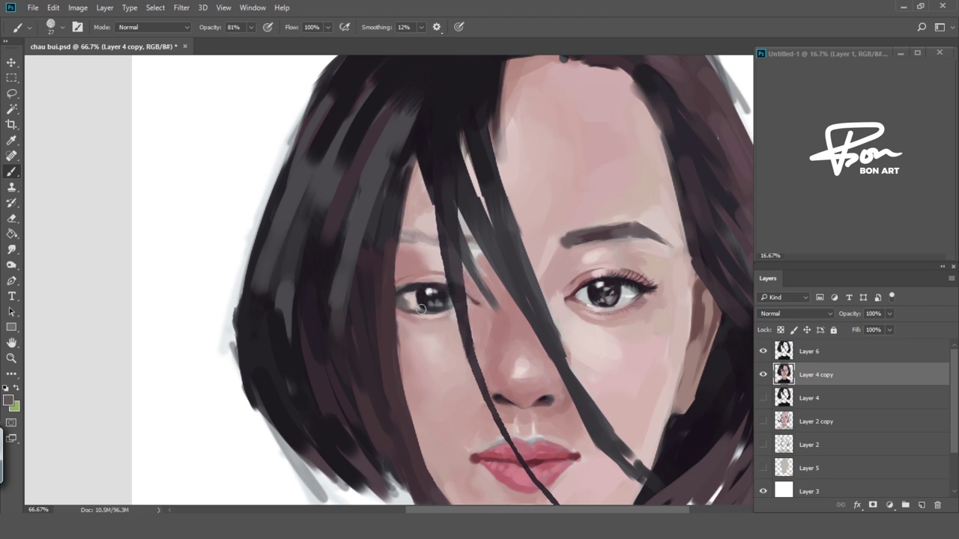
{"action": "left_click", "coordinate": [414, 294], "text": "alt"}
{"action": "left_click_drag", "start_coordinate": [415, 294], "coordinate": [405, 292]}
{"action": "left_click", "coordinate": [405, 279], "text": "alt"}
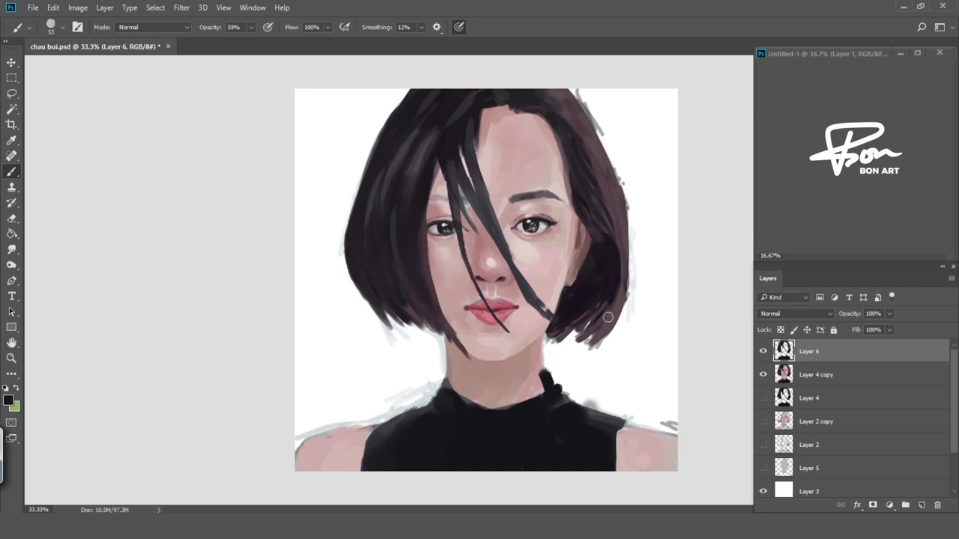
Darken the right hair edge, then brighten it with a Color Dodge brush.
{"action": "left_click_drag", "start_coordinate": [577, 112], "coordinate": [604, 187]}
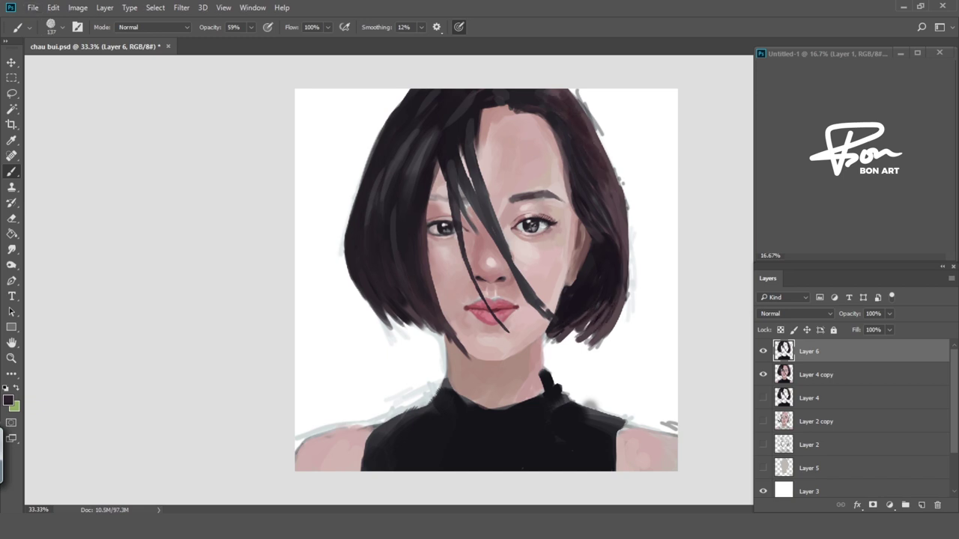
{"action": "right_click", "coordinate": [602, 174], "text": "alt"}
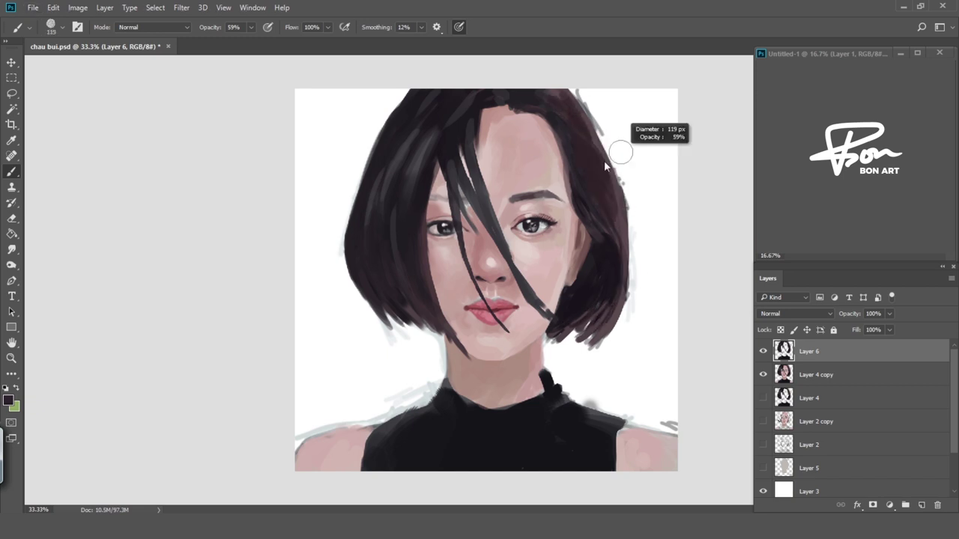
{"action": "left_click", "coordinate": [186, 27]}
{"action": "left_click", "coordinate": [150, 120]}
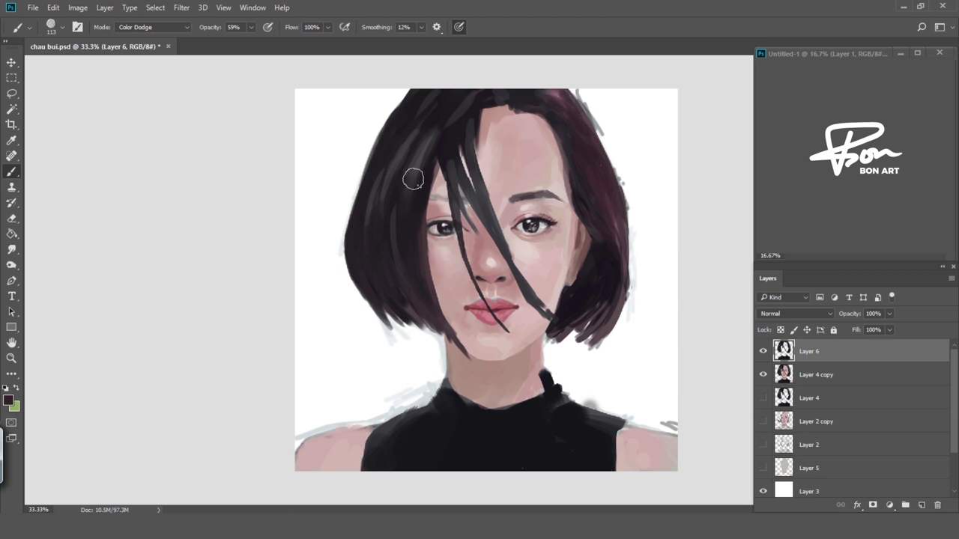
{"action": "left_click_drag", "start_coordinate": [634, 263], "coordinate": [627, 294]}
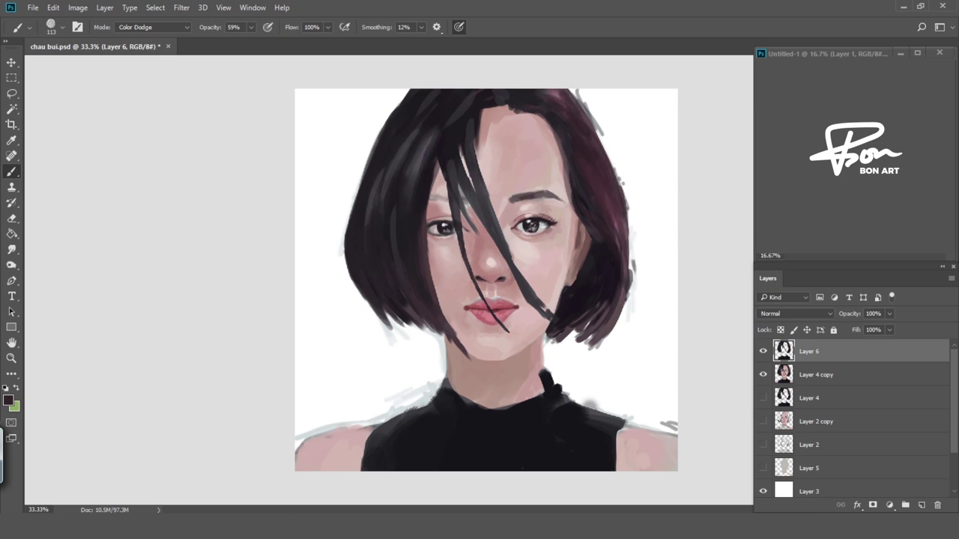
Add pink glow highlights atop the hair, then restore Normal mode at lower opacity.
{"action": "scroll", "coordinate": [555, 222], "scroll_direction": "up", "scroll_amount": 1, "text": "alt"}
{"action": "left_click", "coordinate": [513, 281], "text": "alt"}
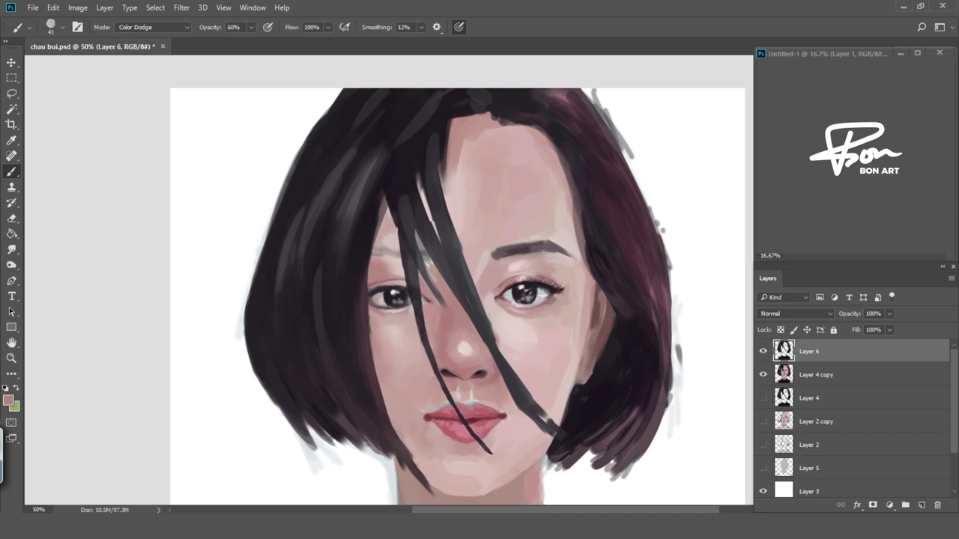
{"action": "scroll", "coordinate": [520, 293], "scroll_direction": "down", "scroll_amount": 2}
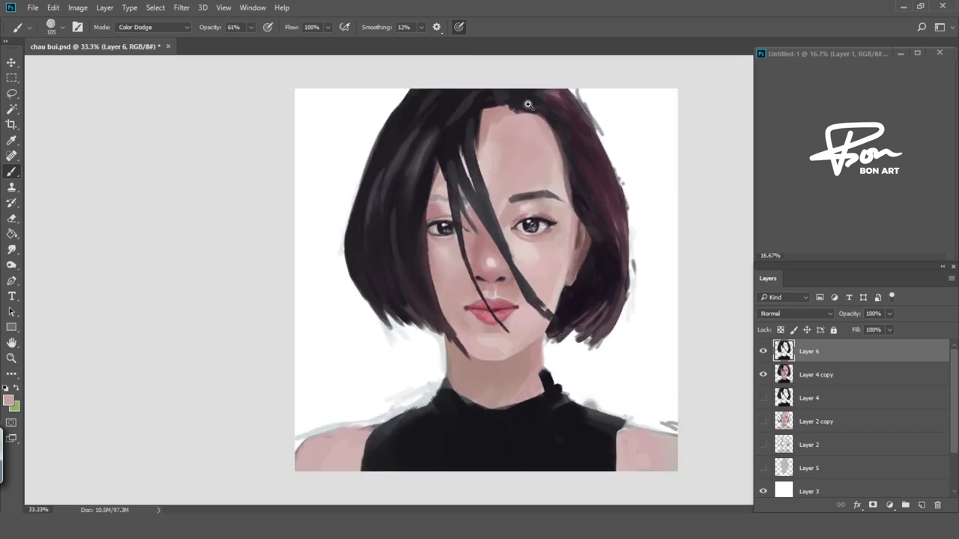
{"action": "left_click_drag", "start_coordinate": [568, 317], "coordinate": [527, 103]}
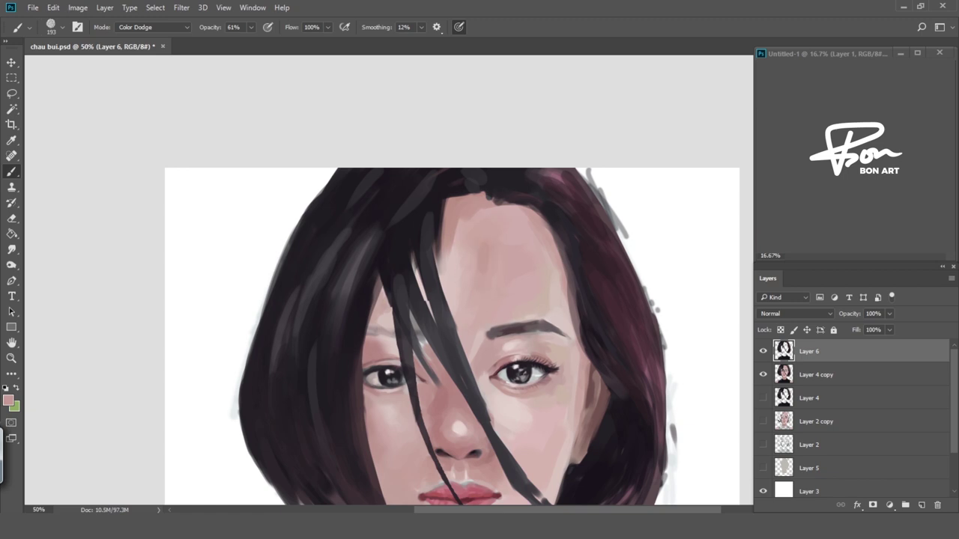
{"action": "key", "text": "shift+alt+n"}
{"action": "key", "text": "2"}
{"action": "key", "text": "3"}
Review the whole portrait and duplicate Layer 6.
{"action": "key", "text": "ctrl+minus"}
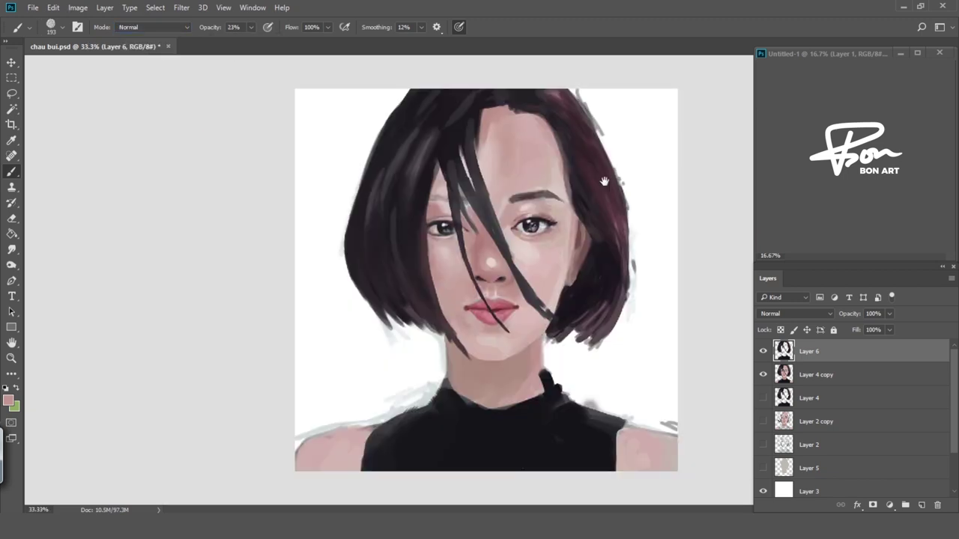
{"action": "key", "text": "ctrl+plus"}
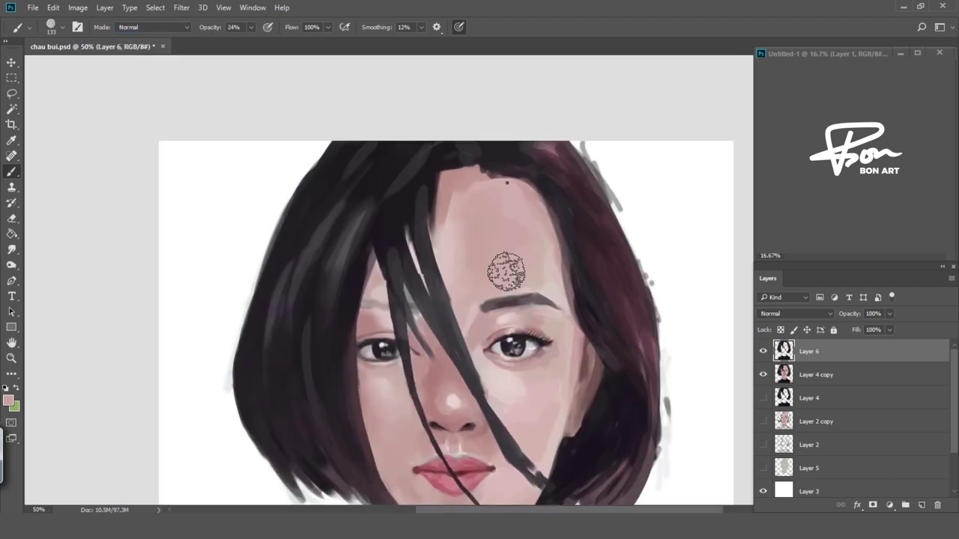
{"action": "key", "text": "ctrl+minus"}
{"action": "key", "text": "ctrl+minus"}
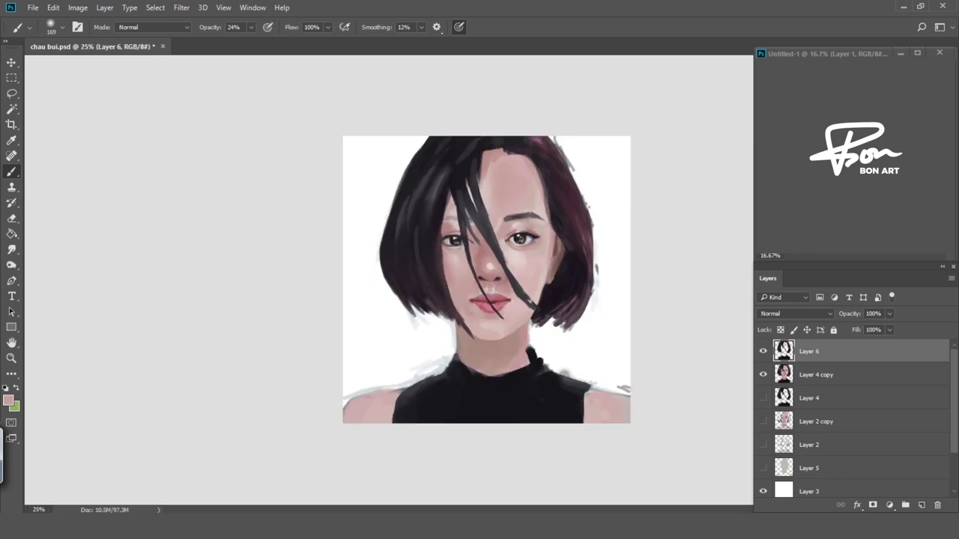
{"action": "key", "text": "ctrl+j"}
{"action": "scroll", "coordinate": [464, 249], "scroll_direction": "up", "scroll_amount": 2}
Sample a light skin tone from the face and enlarge the brush slightly.
{"action": "scroll", "coordinate": [465, 250], "scroll_direction": "up", "scroll_amount": 1}
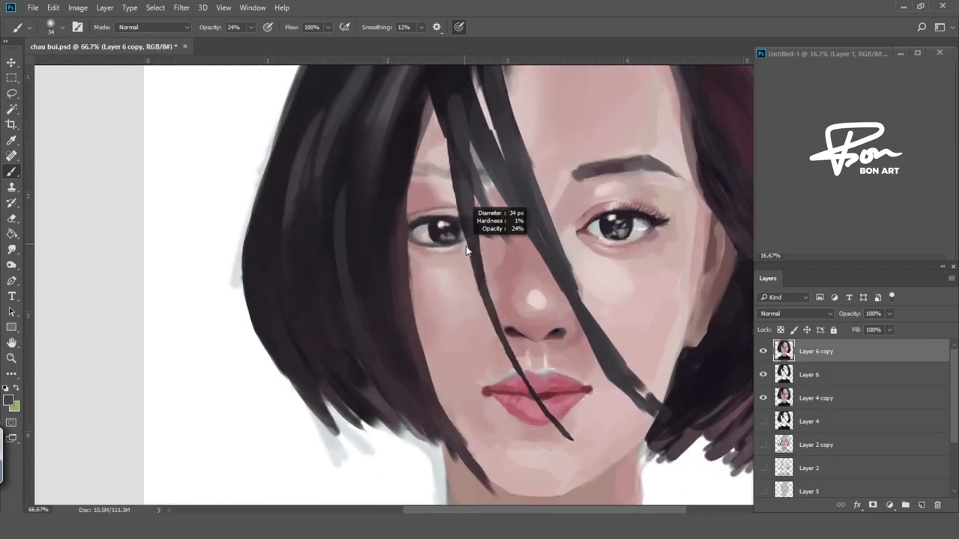
{"action": "left_click", "coordinate": [492, 254], "text": "alt"}
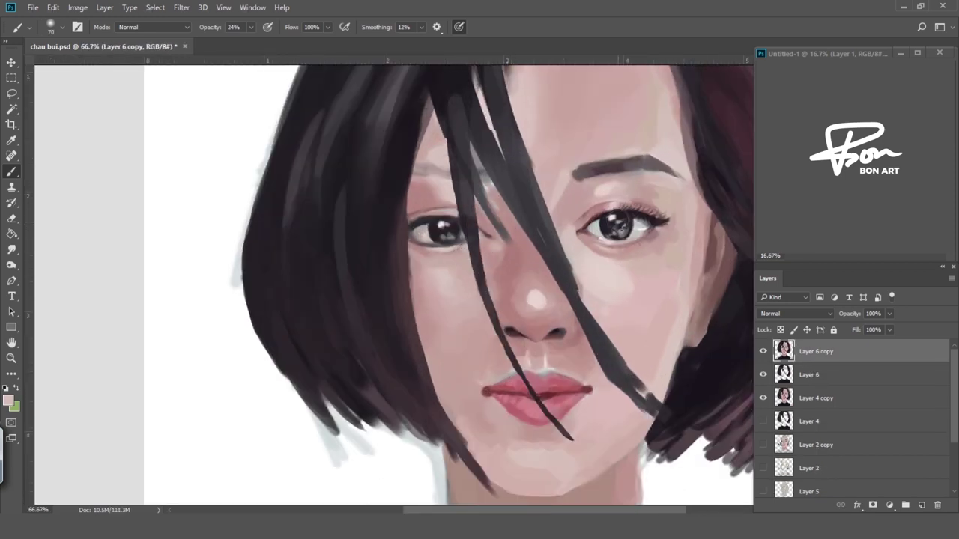
{"action": "left_click_drag", "start_coordinate": [595, 289], "coordinate": [601, 290]}
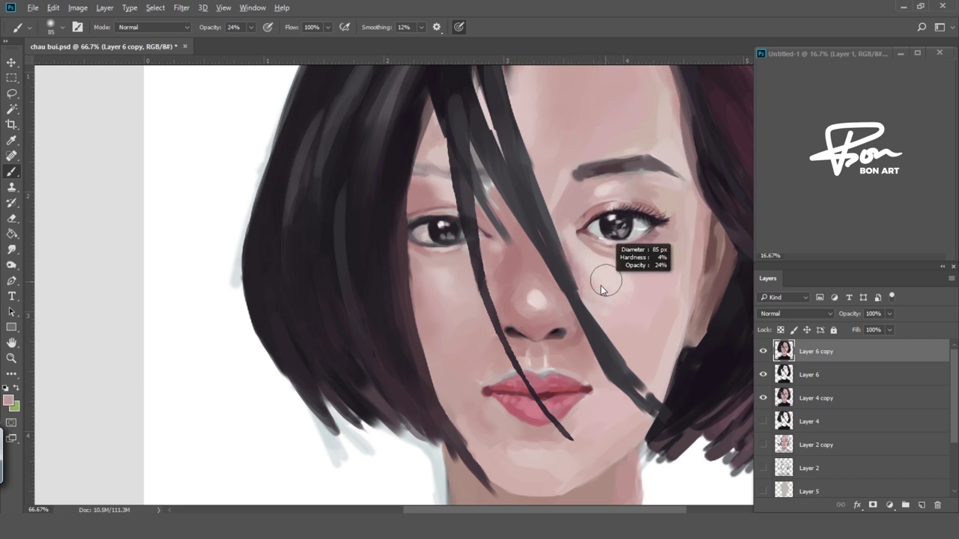
{"action": "scroll", "coordinate": [602, 290], "scroll_direction": "down", "scroll_amount": 1}
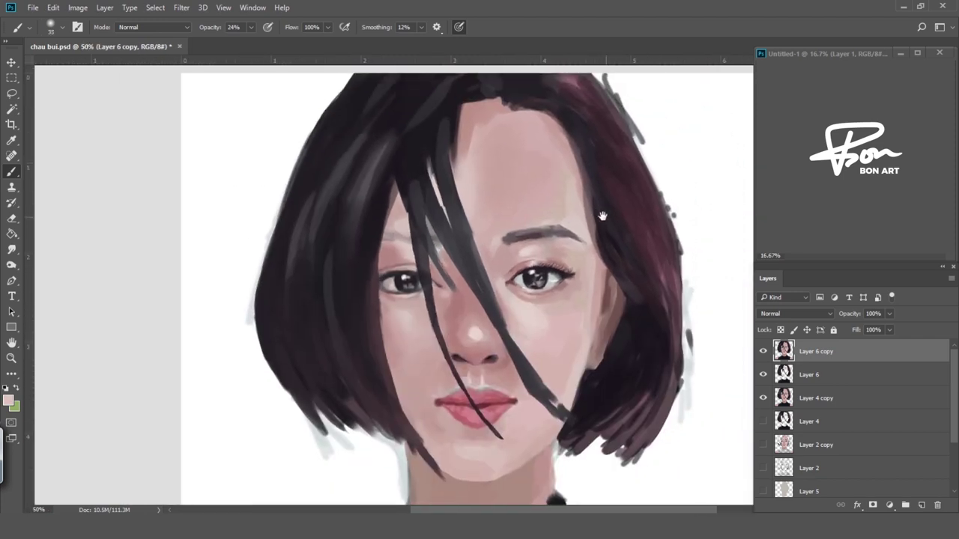
{"action": "scroll", "coordinate": [595, 409], "scroll_direction": "down", "scroll_amount": 1}
Hide Layer 6 and Layer 4 copy, then delete stray grey strokes by the neck and hair.
{"action": "left_click", "coordinate": [763, 375]}
{"action": "left_click", "coordinate": [763, 398]}
{"action": "key", "text": "l"}
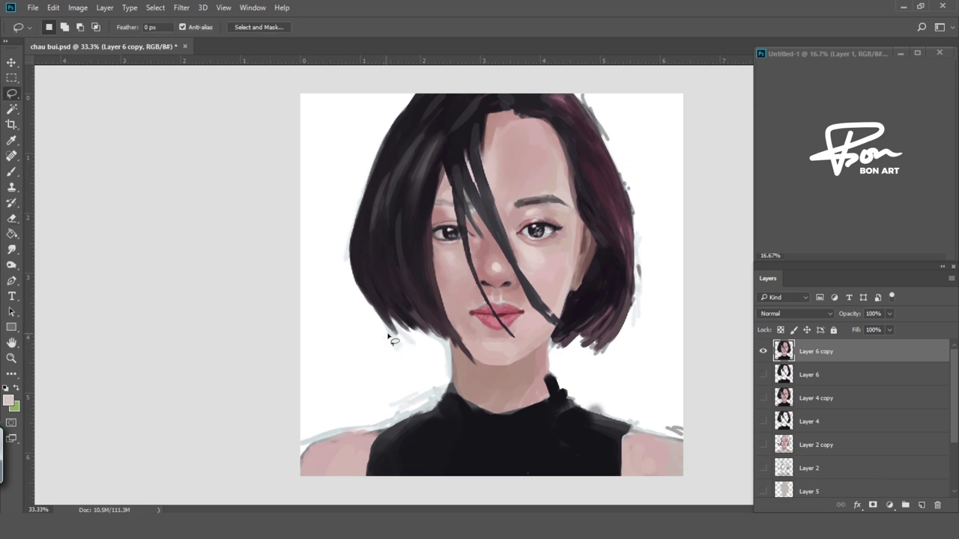
{"action": "left_click_drag", "start_coordinate": [390, 332], "coordinate": [322, 448]}
{"action": "key", "text": "Delete"}
{"action": "mouse_move", "coordinate": [639, 222]}
{"action": "left_mouse_down"}
{"action": "mouse_move", "coordinate": [610, 81]}
{"action": "mouse_move", "coordinate": [636, 257]}
{"action": "left_mouse_up"}
{"action": "key", "text": "Delete"}
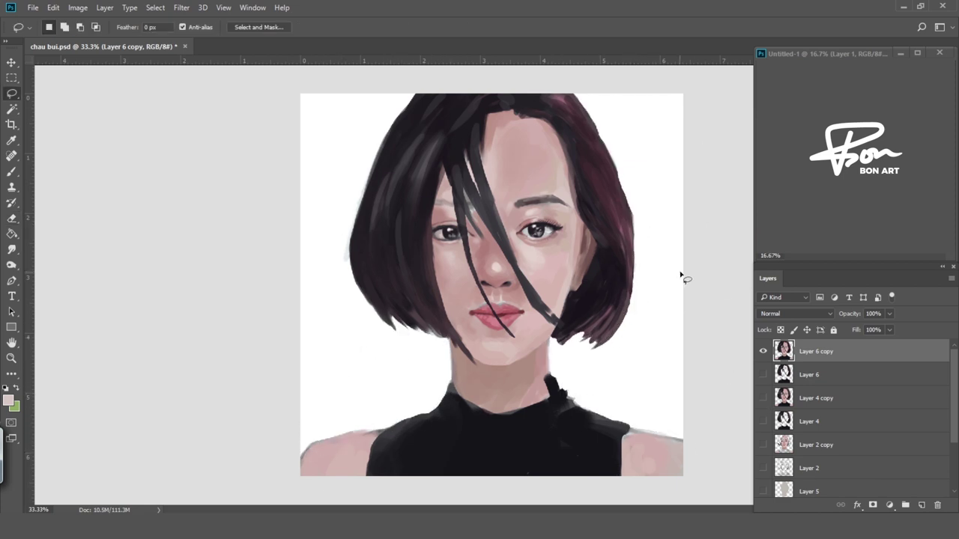
{"action": "key", "text": "ctrl+d"}
Sample black and shoulder skin tones and clean up the edge near the left shoulder.
{"action": "key", "text": "ctrl+minus"}
{"action": "key", "text": "ctrl+plus"}
{"action": "key", "text": "b"}
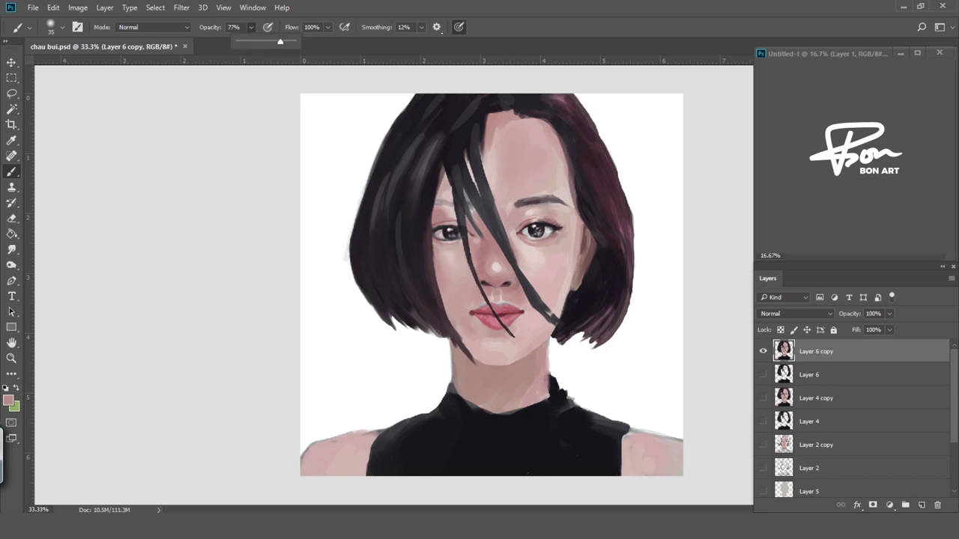
{"action": "left_click", "coordinate": [548, 391], "text": "alt"}
{"action": "left_click_drag", "start_coordinate": [545, 409], "coordinate": [556, 439]}
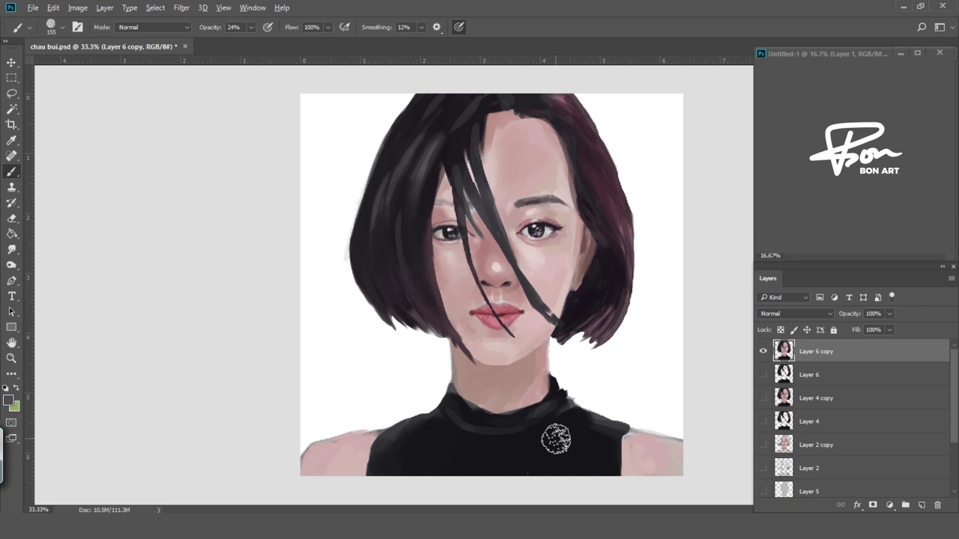
{"action": "left_click_drag", "start_coordinate": [600, 430], "coordinate": [634, 442]}
{"action": "left_click", "coordinate": [637, 438], "text": "alt"}
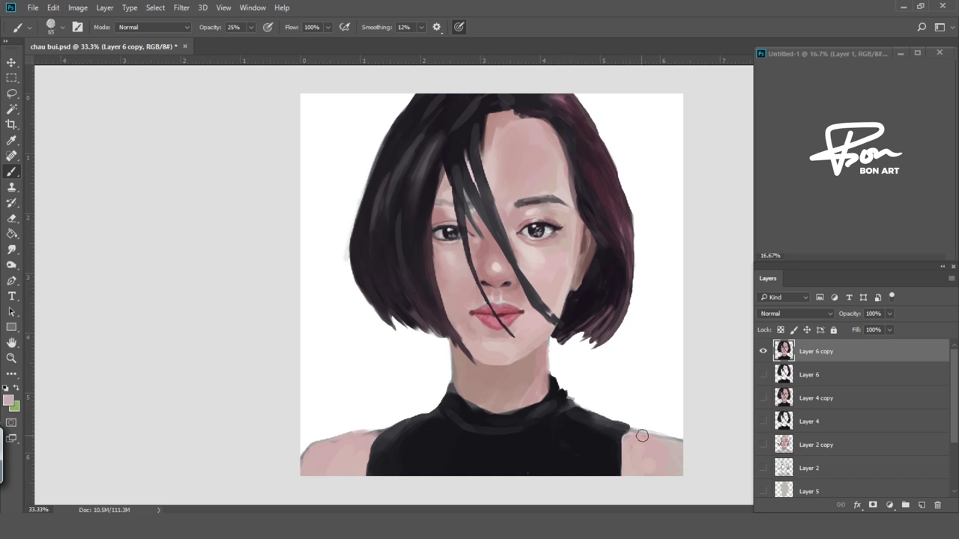
{"action": "left_click", "coordinate": [413, 409], "text": "alt"}
Extend the black top's dark edge at the left shoulder.
{"action": "key", "text": "e"}
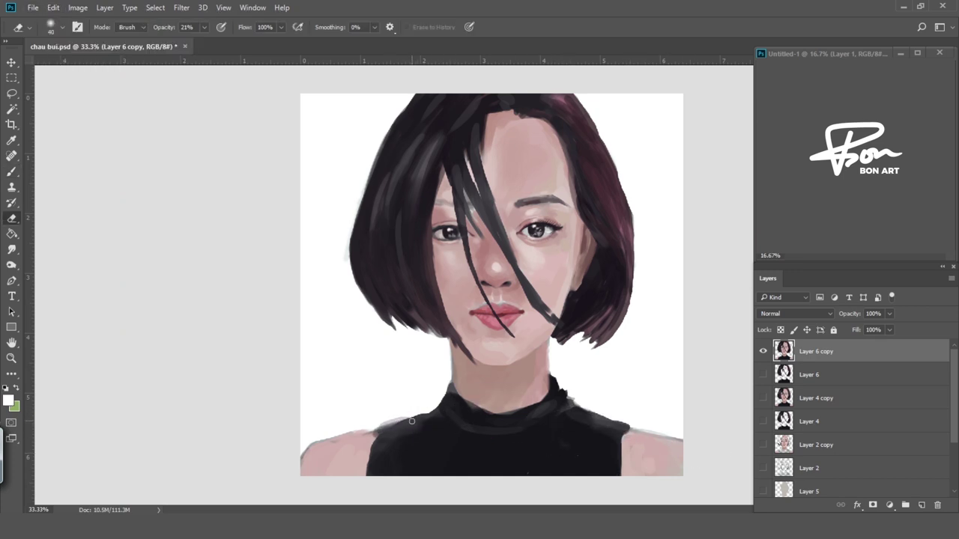
{"action": "key", "text": "b"}
{"action": "left_click", "coordinate": [388, 436], "text": "alt"}
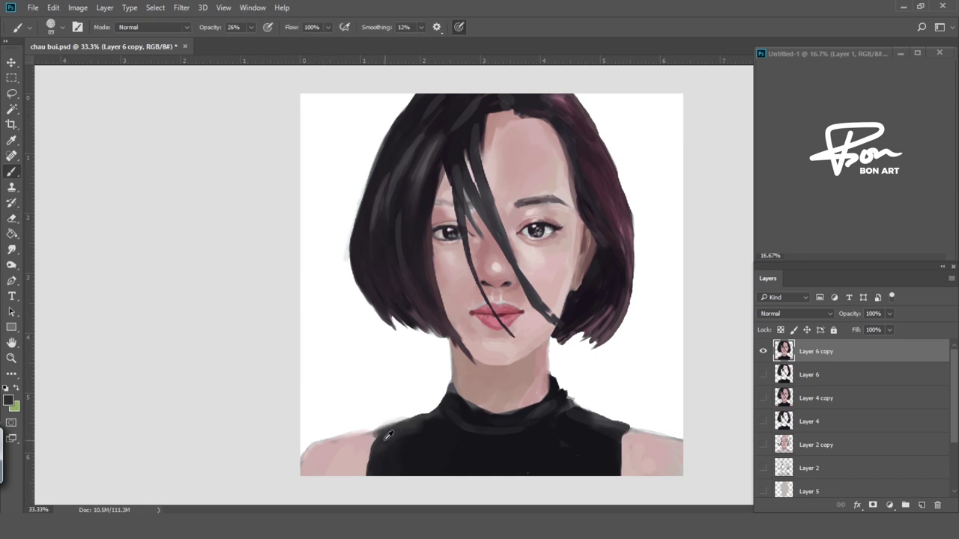
{"action": "left_click_drag", "start_coordinate": [389, 436], "coordinate": [369, 473]}
{"action": "key", "text": "ctrl+minus"}
{"action": "key", "text": "ctrl+plus"}
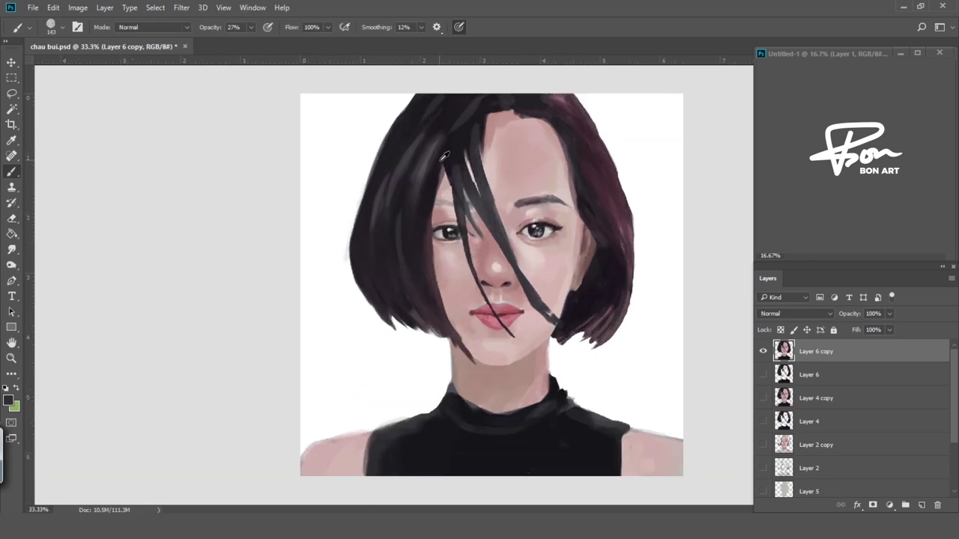
Paint lighter strands in the upper-left and left hair at higher opacity.
{"action": "key", "text": "8"}
{"action": "left_click_drag", "start_coordinate": [409, 118], "coordinate": [444, 177]}
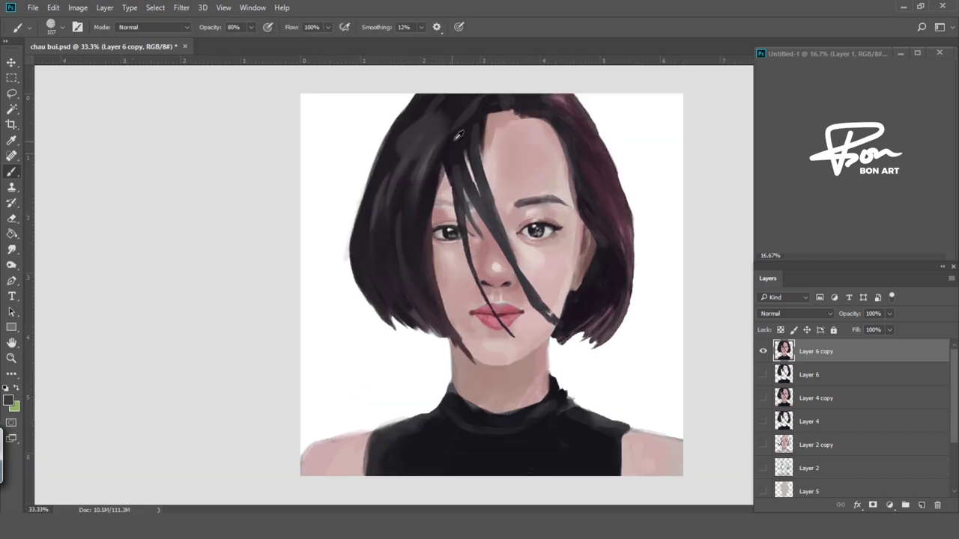
{"action": "left_click", "coordinate": [410, 214], "text": "alt"}
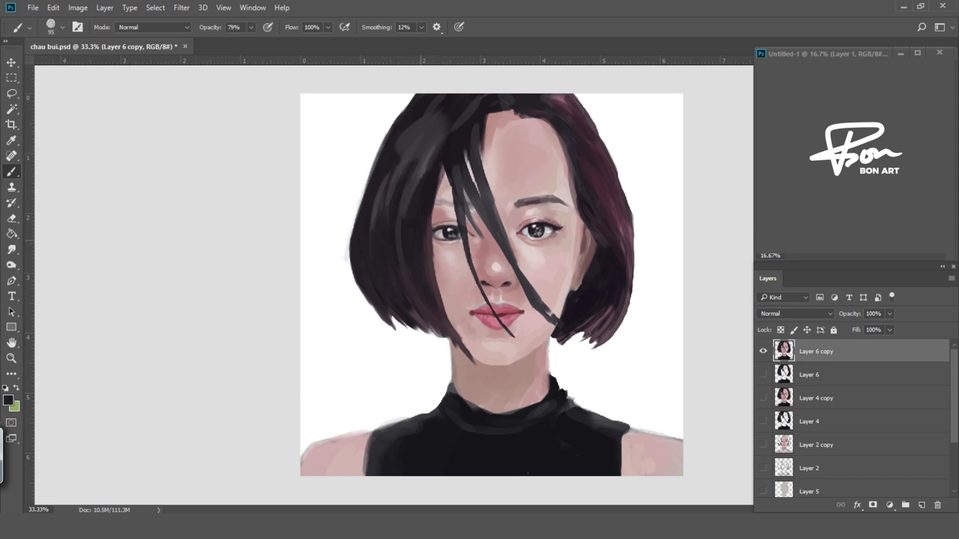
{"action": "key", "text": "8"}
{"action": "key", "text": "2"}
{"action": "left_click", "coordinate": [390, 203], "text": "alt"}
{"action": "key", "text": "8"}
{"action": "key", "text": "3"}
{"action": "left_click_drag", "start_coordinate": [377, 211], "coordinate": [377, 249]}
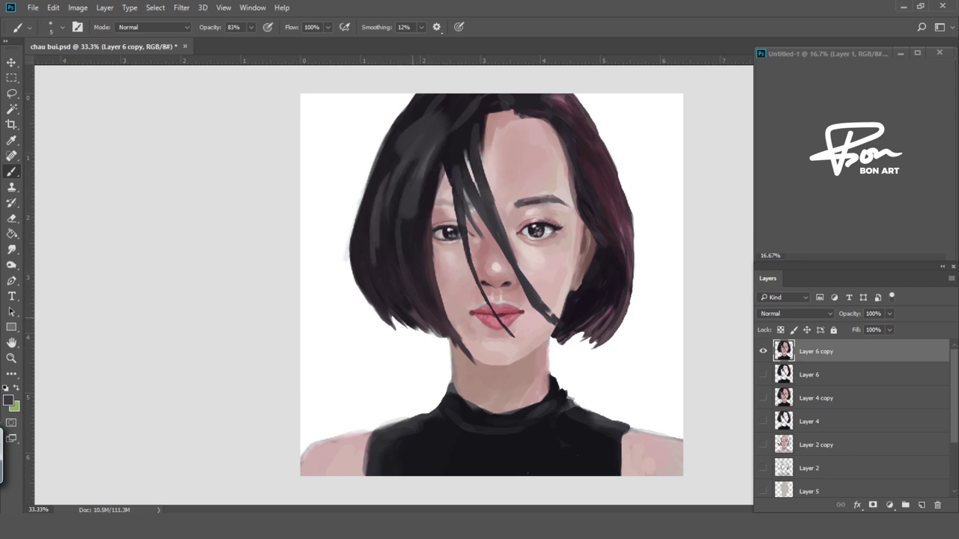
{"action": "key", "text": "bracketright"}
{"action": "key", "text": "bracketright"}
{"action": "key", "text": "bracketright"}
Repaint the right side of the hair in maroon and dab a grey highlight on top.
{"action": "left_click", "coordinate": [613, 206], "text": "alt"}
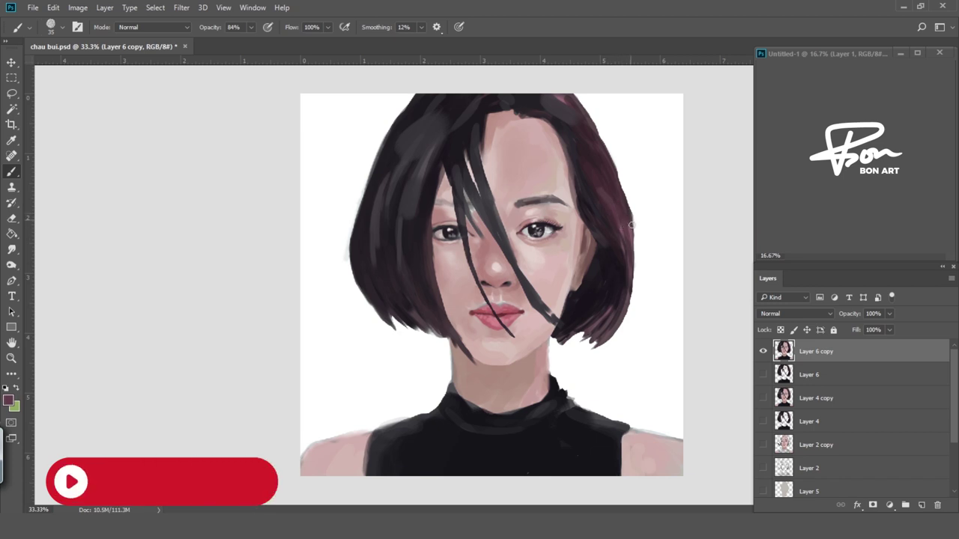
{"action": "left_click_drag", "start_coordinate": [600, 217], "coordinate": [619, 272]}
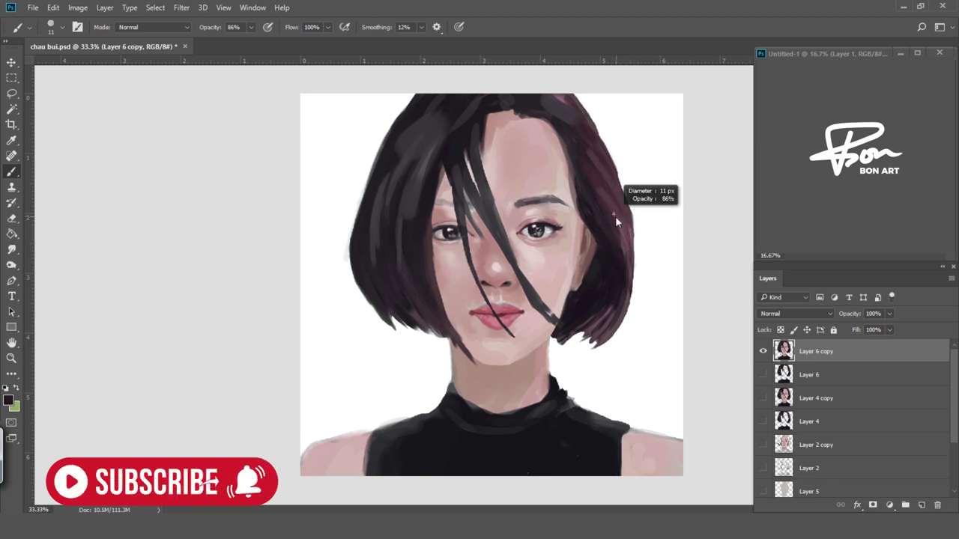
{"action": "key", "text": "8"}
{"action": "key", "text": "6"}
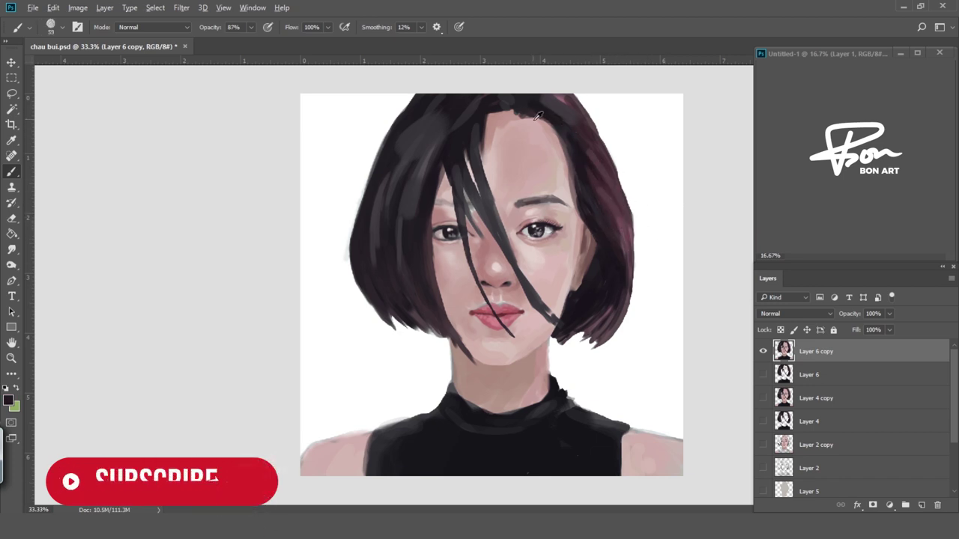
{"action": "left_click", "coordinate": [449, 144], "text": "alt"}
{"action": "left_click_drag", "start_coordinate": [506, 103], "coordinate": [378, 177]}
{"action": "left_click", "coordinate": [415, 117], "text": "alt"}
{"action": "left_click", "coordinate": [409, 149], "text": "alt"}
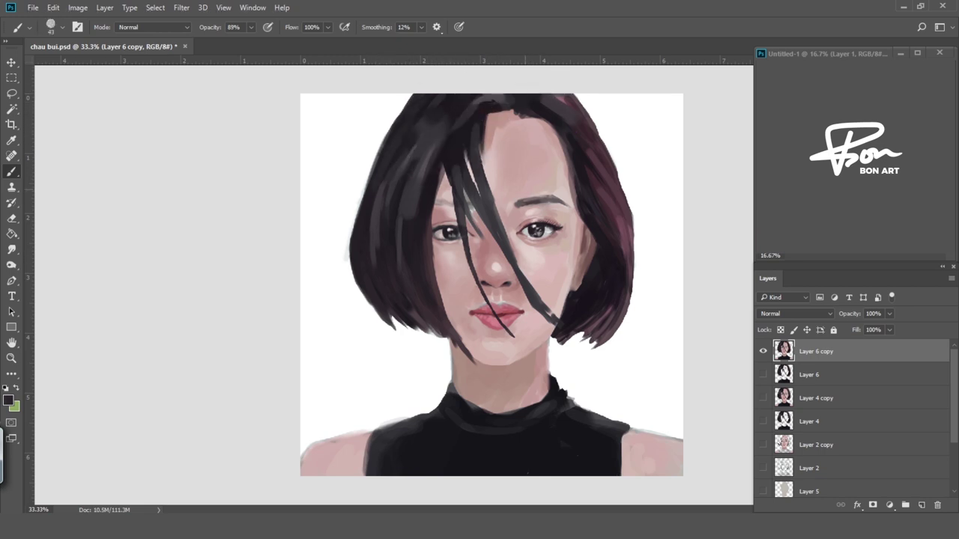
Darken the hair strands between the eyes and near the right jaw with a thin brush.
{"action": "left_click_drag", "start_coordinate": [444, 225], "coordinate": [436, 212]}
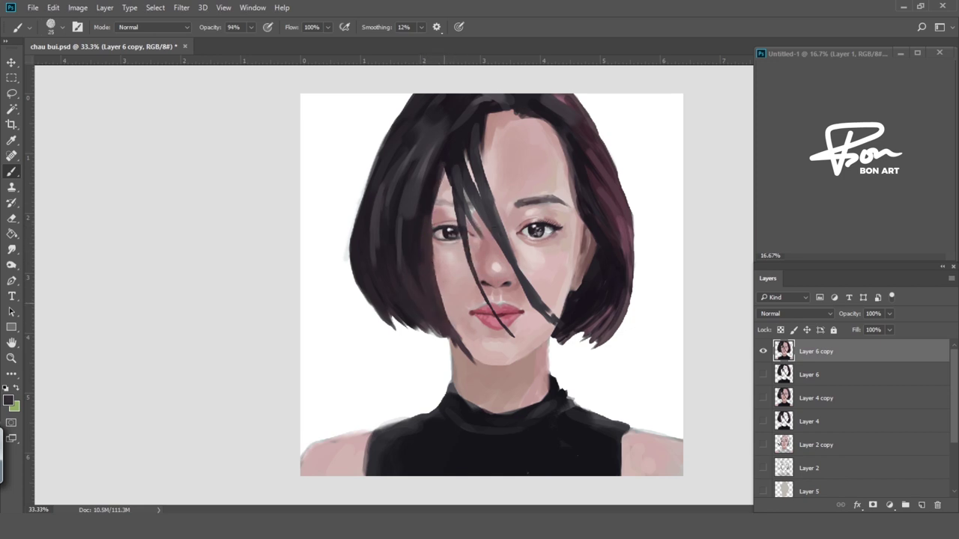
{"action": "left_click", "coordinate": [464, 175], "text": "alt"}
{"action": "left_click_drag", "start_coordinate": [484, 233], "coordinate": [477, 228]}
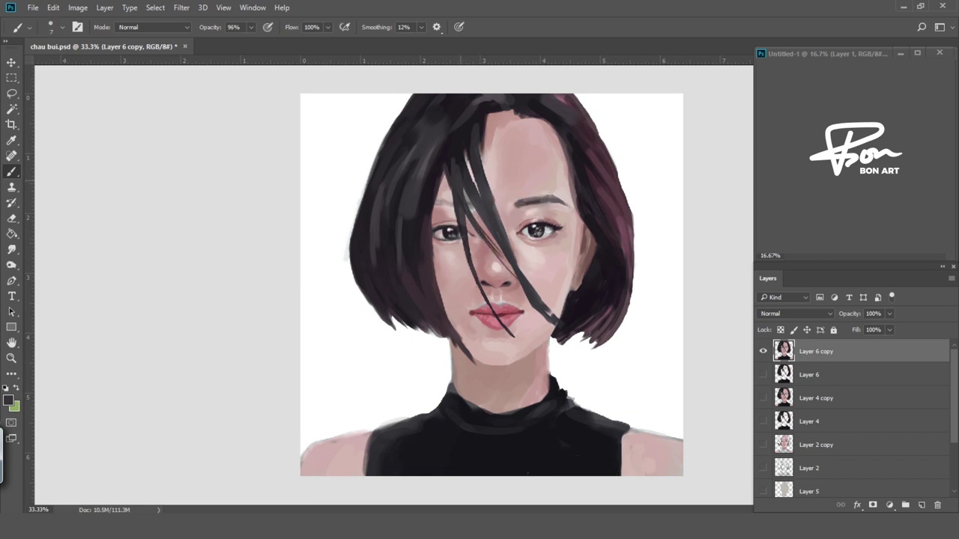
{"action": "mouse_move", "coordinate": [466, 188]}
{"action": "left_mouse_down"}
{"action": "mouse_move", "coordinate": [482, 214]}
{"action": "mouse_move", "coordinate": [476, 187]}
{"action": "mouse_move", "coordinate": [499, 229]}
{"action": "left_mouse_up"}
{"action": "left_click_drag", "start_coordinate": [480, 180], "coordinate": [500, 234]}
{"action": "left_click_drag", "start_coordinate": [538, 306], "coordinate": [559, 321]}
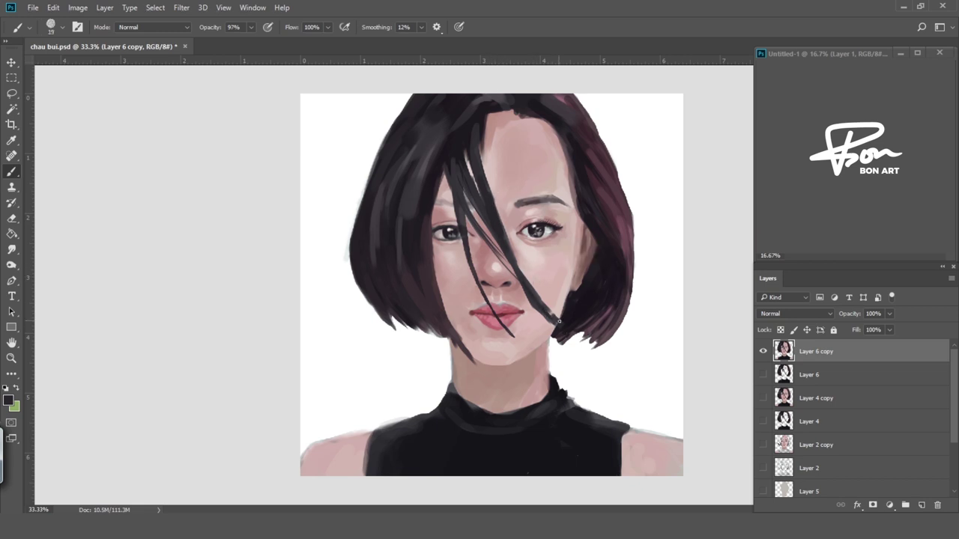
Paint skin tone over the strand edge and touch up the skin at the right jaw.
{"action": "left_click", "coordinate": [541, 299], "text": "alt"}
{"action": "left_click_drag", "start_coordinate": [541, 303], "coordinate": [553, 316]}
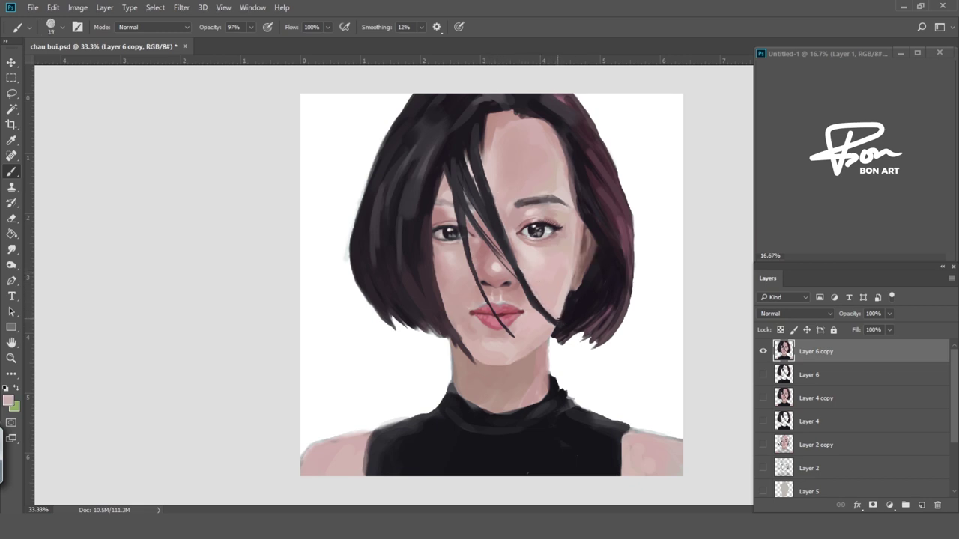
{"action": "left_click", "coordinate": [528, 267], "text": "alt"}
{"action": "left_click", "coordinate": [534, 302], "text": "alt"}
{"action": "key", "text": "bracketright"}
Shrink the brush for fine detail and sample a pinkish skin tone from the face.
{"action": "scroll", "coordinate": [554, 229], "scroll_direction": "up", "scroll_amount": 1}
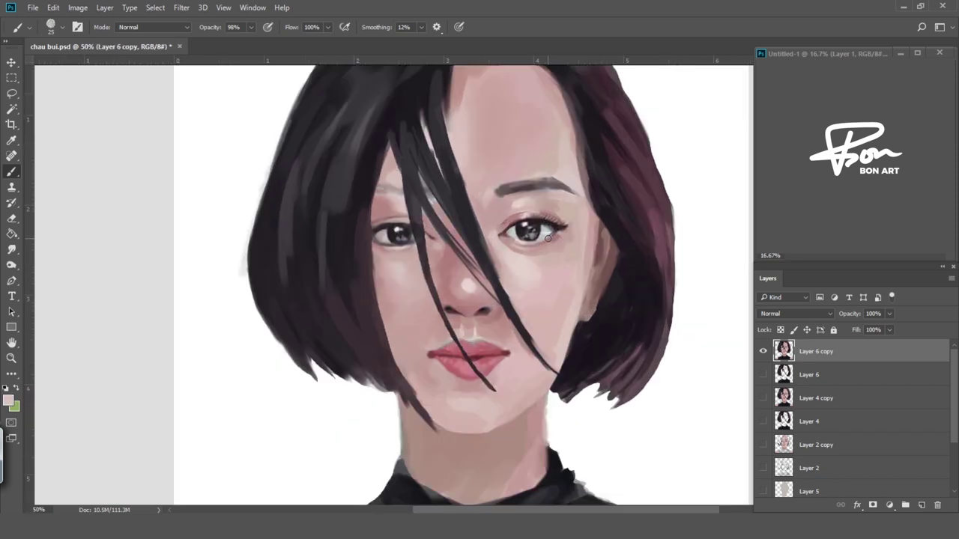
{"action": "scroll", "coordinate": [555, 225], "scroll_direction": "up", "scroll_amount": 1}
{"action": "right_click", "coordinate": [555, 225], "text": "alt"}
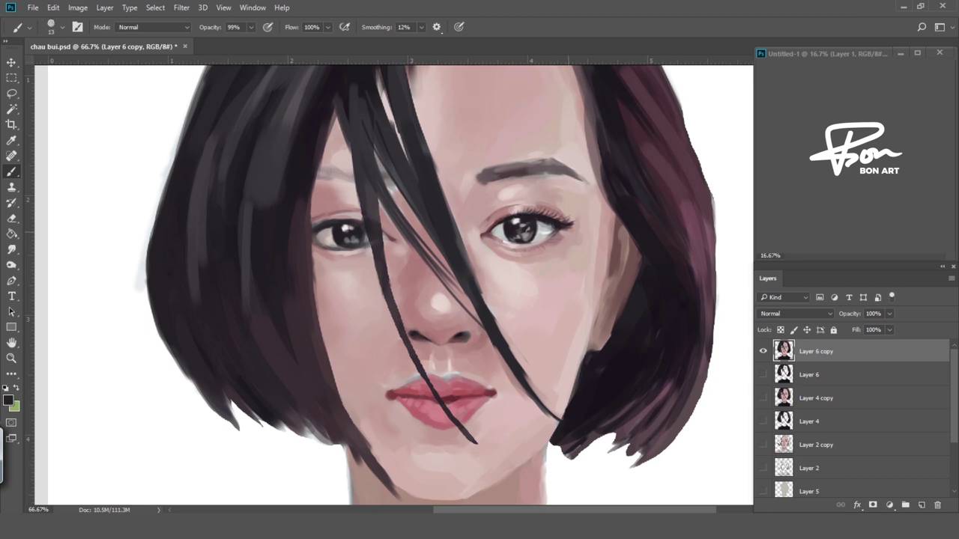
{"action": "scroll", "coordinate": [584, 277], "scroll_direction": "down", "scroll_amount": 1}
{"action": "scroll", "coordinate": [525, 221], "scroll_direction": "up", "scroll_amount": 1}
{"action": "left_click", "coordinate": [524, 222], "text": "alt"}
{"action": "scroll", "coordinate": [607, 313], "scroll_direction": "down", "scroll_amount": 1}
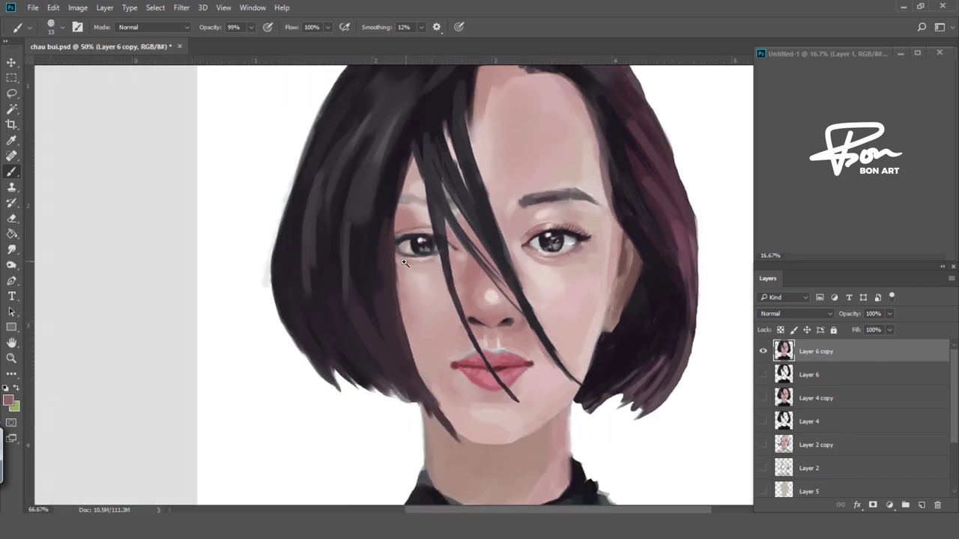
{"action": "scroll", "coordinate": [404, 262], "scroll_direction": "up", "scroll_amount": 1}
Paint a darker tone around the left eyebrow using skin shades sampled near the eye.
{"action": "left_click", "coordinate": [461, 238], "text": "alt"}
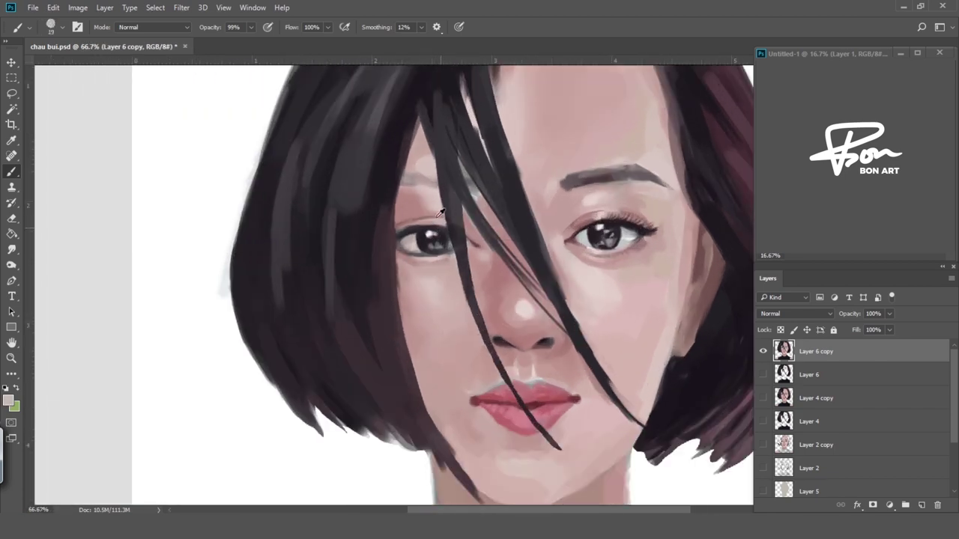
{"action": "left_click", "coordinate": [451, 248], "text": "alt"}
{"action": "scroll", "coordinate": [614, 336], "scroll_direction": "down", "scroll_amount": 1}
{"action": "left_click", "coordinate": [448, 219], "text": "alt"}
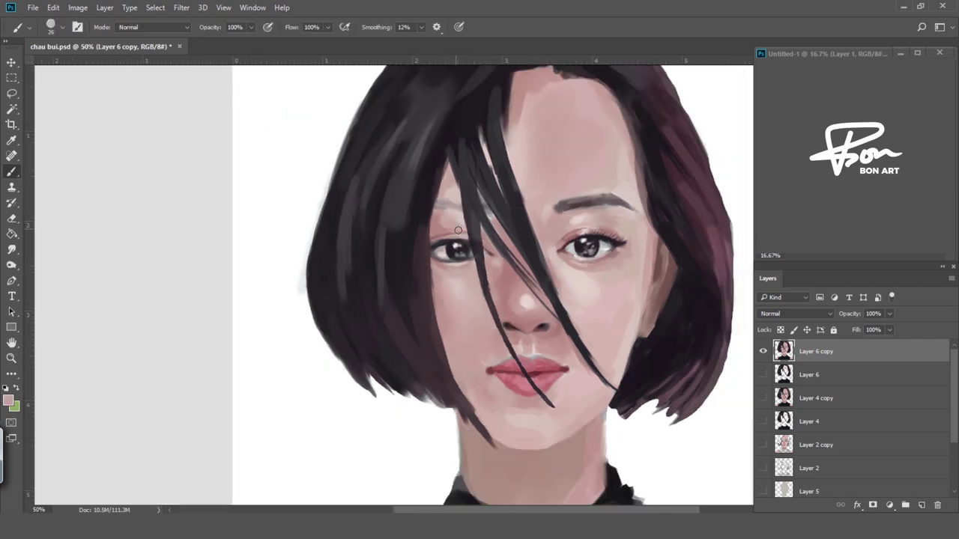
{"action": "left_click", "coordinate": [446, 223], "text": "alt"}
{"action": "mouse_move", "coordinate": [460, 202]}
{"action": "left_mouse_down"}
{"action": "mouse_move", "coordinate": [433, 203]}
{"action": "mouse_move", "coordinate": [454, 207]}
{"action": "left_mouse_up"}
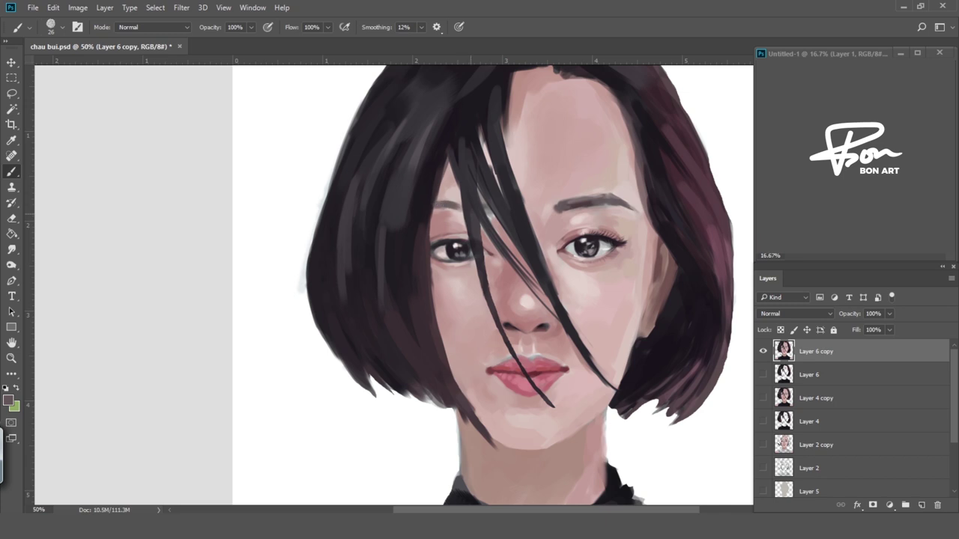
Lighten the right shoulder edge with pink skin tone.
{"action": "scroll", "coordinate": [440, 212], "scroll_direction": "down", "scroll_amount": 1}
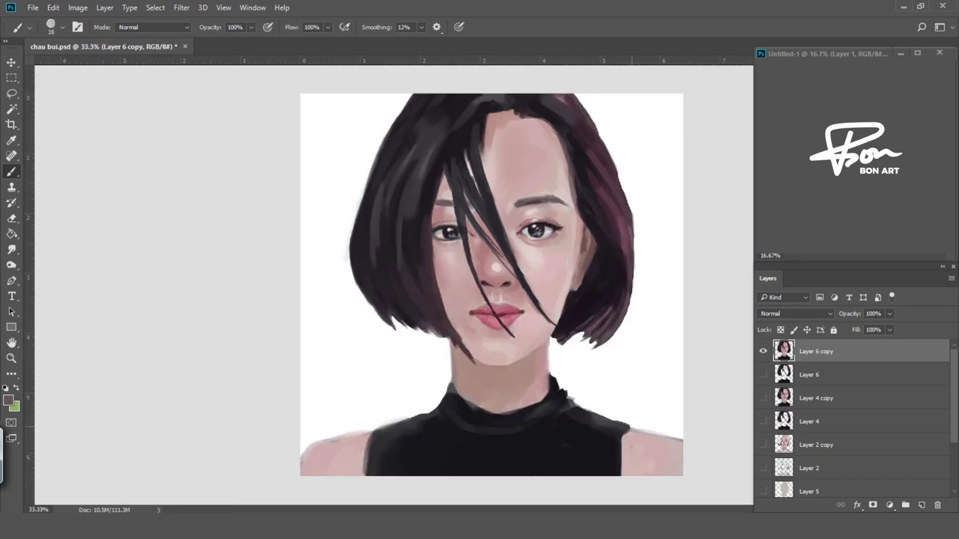
{"action": "left_click", "coordinate": [502, 347], "text": "alt"}
{"action": "mouse_move", "coordinate": [646, 438]}
{"action": "left_mouse_down"}
{"action": "mouse_move", "coordinate": [678, 450]}
{"action": "mouse_move", "coordinate": [626, 446]}
{"action": "left_mouse_up"}
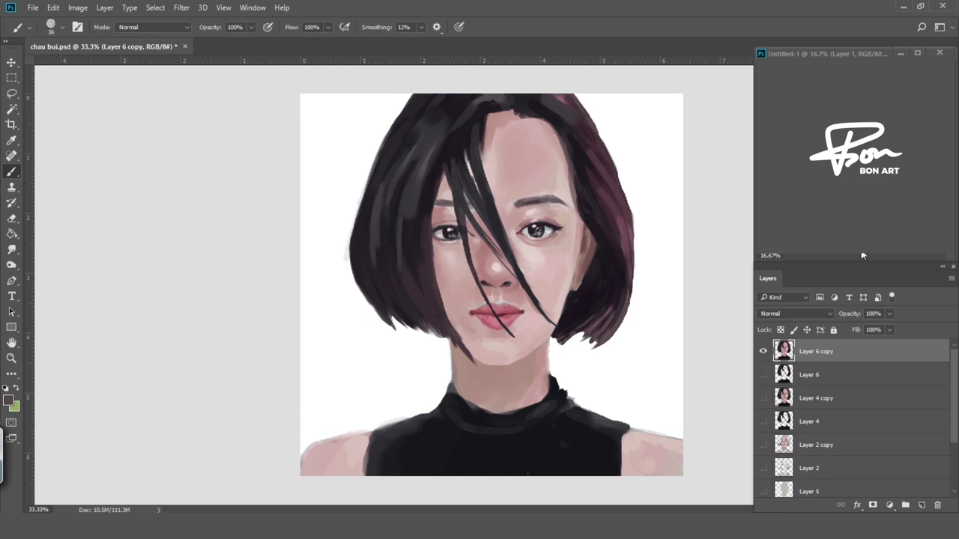
Draw thin necklace lines down both sides of the chest on the black top.
{"action": "key", "text": "bracketleft"}
{"action": "key", "text": "bracketleft"}
{"action": "key", "text": "bracketleft"}
{"action": "left_click_drag", "start_coordinate": [433, 416], "coordinate": [444, 474]}
{"action": "left_click_drag", "start_coordinate": [576, 404], "coordinate": [533, 475]}
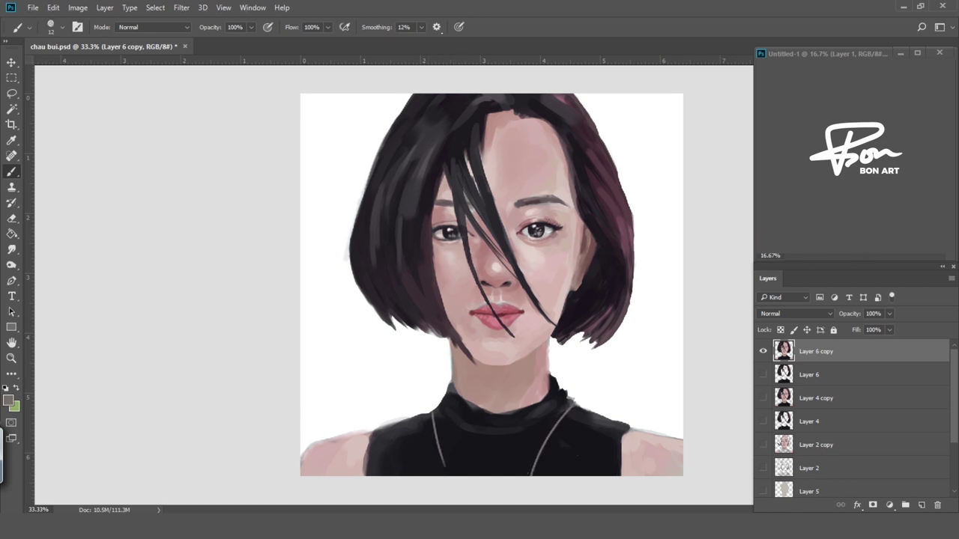
{"action": "scroll", "coordinate": [579, 421], "scroll_direction": "down", "scroll_amount": 1}
{"action": "scroll", "coordinate": [579, 421], "scroll_direction": "up", "scroll_amount": 1}
{"action": "mouse_move", "coordinate": [554, 411]}
{"action": "left_mouse_down"}
{"action": "mouse_move", "coordinate": [545, 415]}
{"action": "mouse_move", "coordinate": [559, 404]}
{"action": "left_mouse_up"}
Compare the last hair strand edit with undo/redo and settle on the undone version.
{"action": "scroll", "coordinate": [610, 375], "scroll_direction": "down", "scroll_amount": 1}
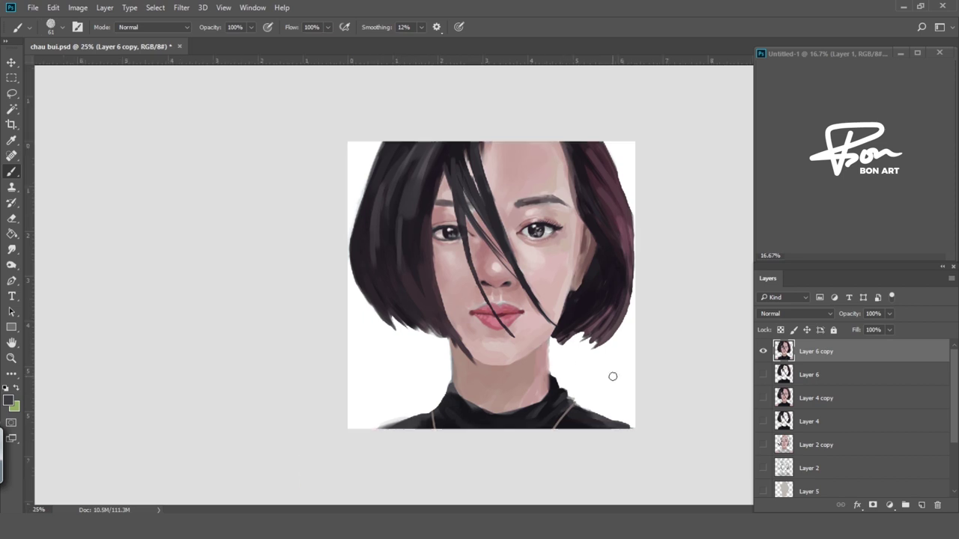
{"action": "scroll", "coordinate": [582, 377], "scroll_direction": "up", "scroll_amount": 1}
{"action": "scroll", "coordinate": [499, 330], "scroll_direction": "up", "scroll_amount": 1}
{"action": "left_click_drag", "start_coordinate": [499, 330], "coordinate": [496, 358]}
{"action": "left_click_drag", "start_coordinate": [465, 308], "coordinate": [471, 315]}
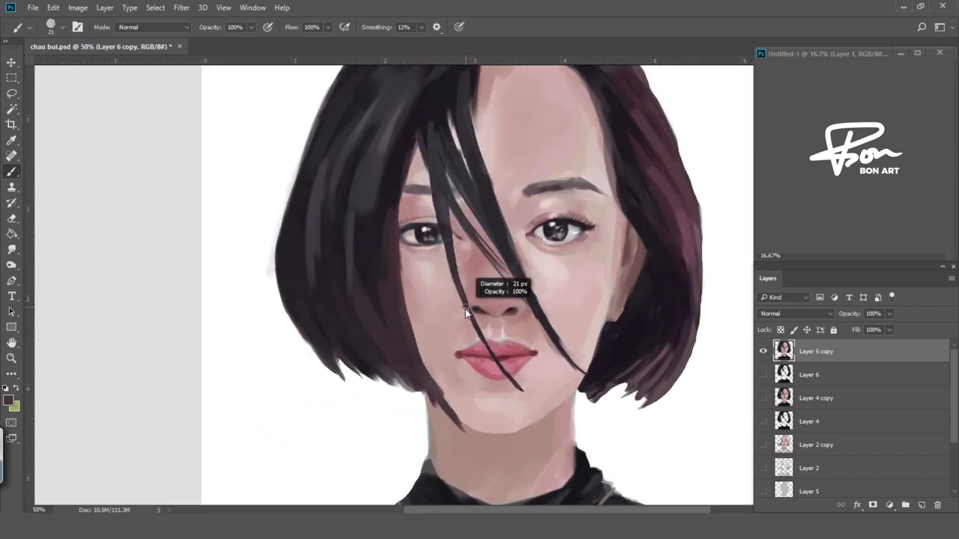
{"action": "key", "text": "ctrl+z"}
{"action": "key", "text": "ctrl+shift+z"}
{"action": "key", "text": "ctrl+z"}
{"action": "key", "text": "ctrl+shift+z"}
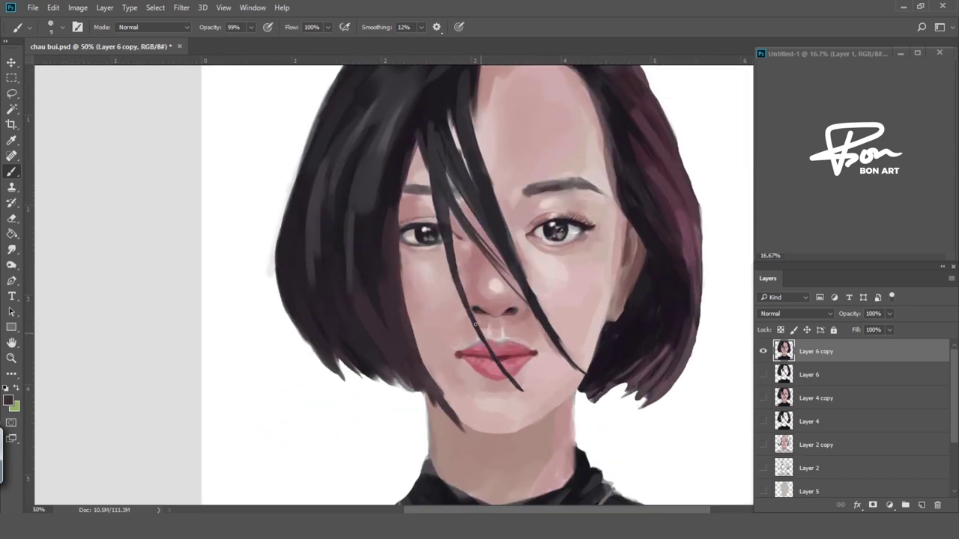
{"action": "key", "text": "ctrl+z"}
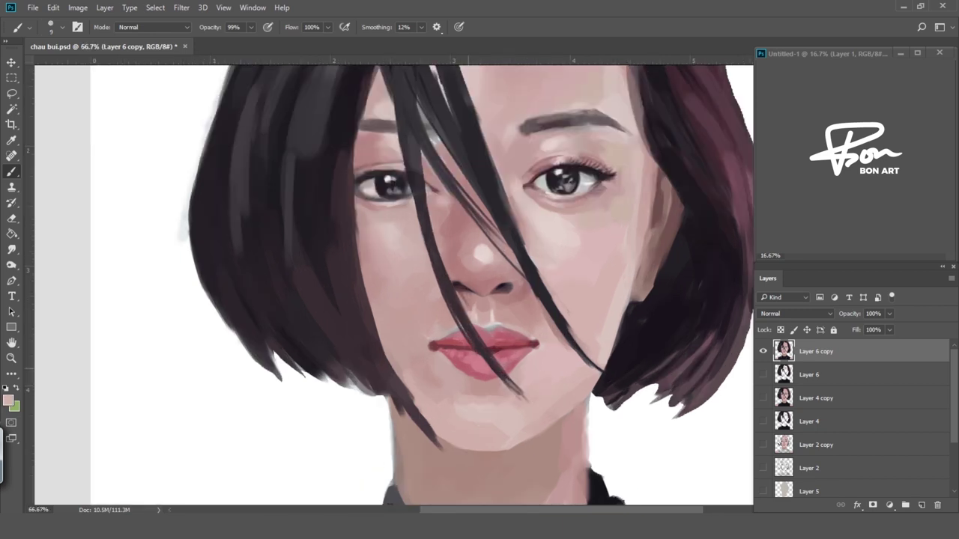
Paint pale skin tone over the bluish highlight above the upper lip.
{"action": "scroll", "coordinate": [532, 374], "scroll_direction": "up", "scroll_amount": 1}
{"action": "left_click", "coordinate": [461, 356], "text": "alt"}
{"action": "scroll", "coordinate": [486, 382], "scroll_direction": "up", "scroll_amount": 1}
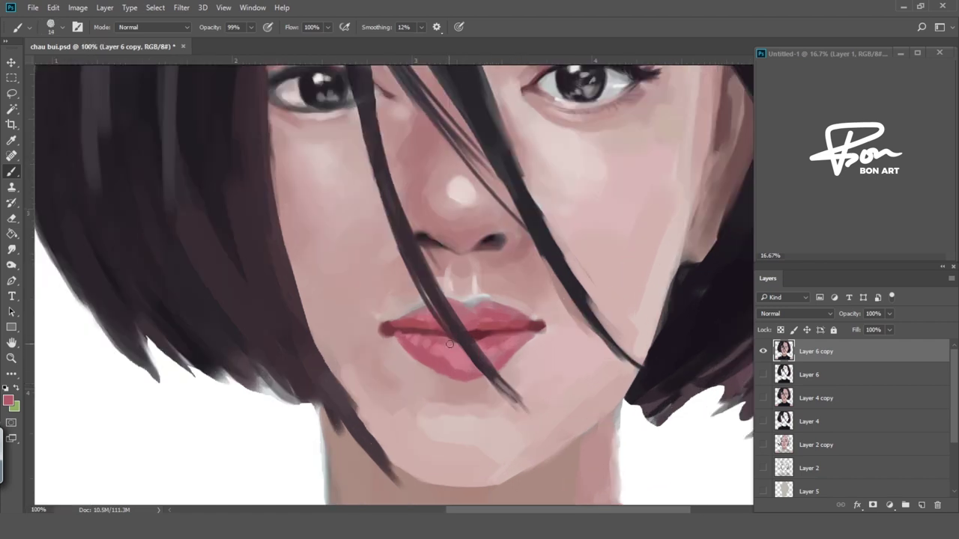
{"action": "left_click", "coordinate": [469, 319], "text": "alt"}
{"action": "mouse_move", "coordinate": [468, 305]}
{"action": "left_mouse_down"}
{"action": "mouse_move", "coordinate": [496, 303]}
{"action": "mouse_move", "coordinate": [496, 294]}
{"action": "left_mouse_up"}
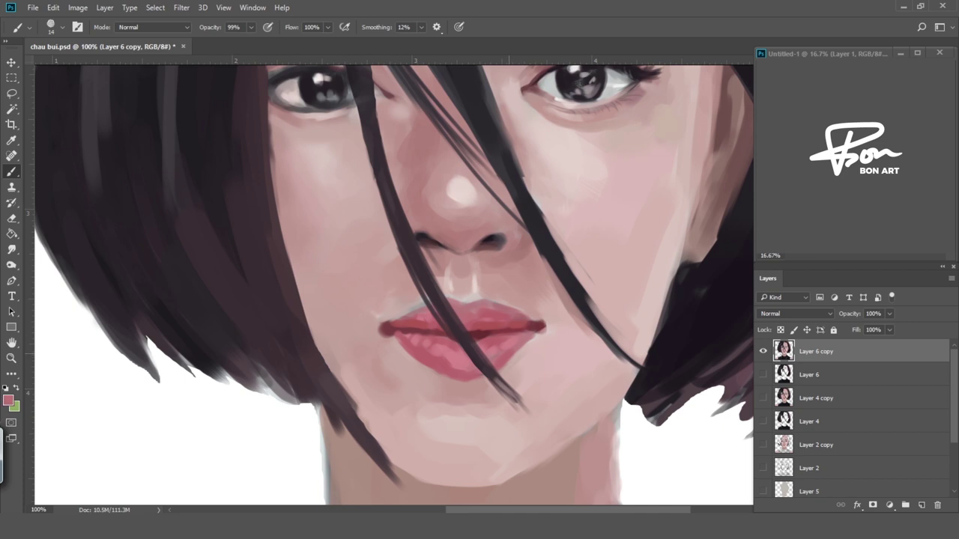
Blend pink skin tone around the eye, then zoom out to review the whole portrait.
{"action": "scroll", "coordinate": [535, 341], "scroll_direction": "up", "scroll_amount": 1}
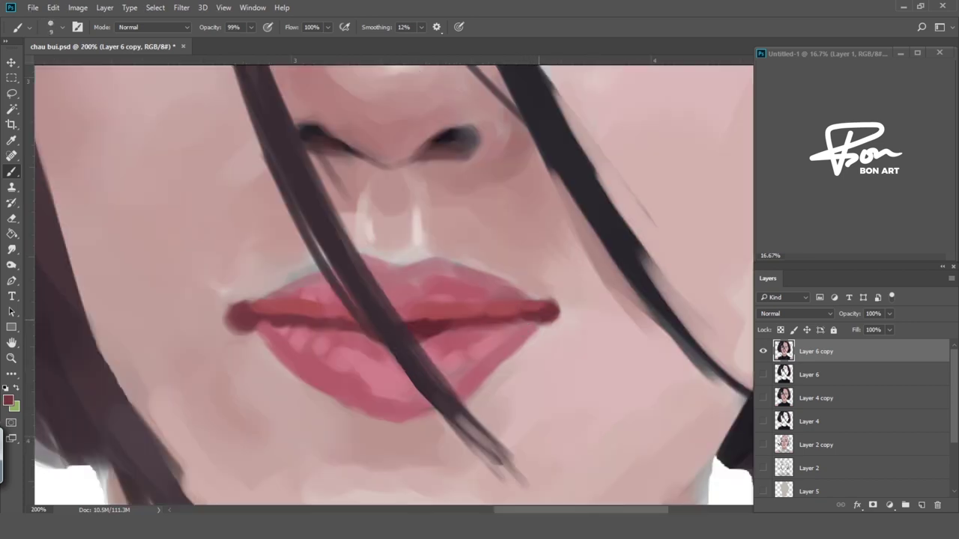
{"action": "scroll", "coordinate": [581, 434], "scroll_direction": "down", "scroll_amount": 1}
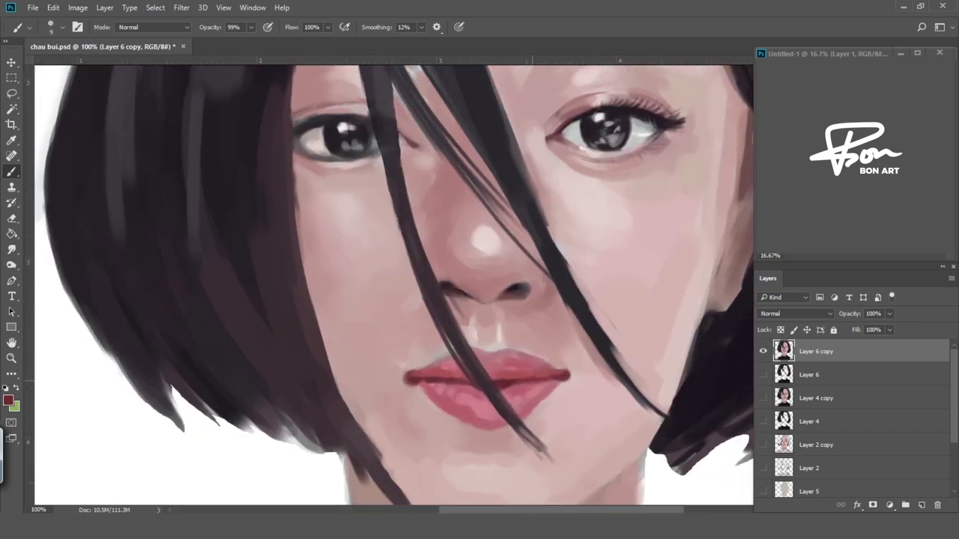
{"action": "scroll", "coordinate": [593, 289], "scroll_direction": "down", "scroll_amount": 1}
{"action": "scroll", "coordinate": [435, 278], "scroll_direction": "up", "scroll_amount": 1}
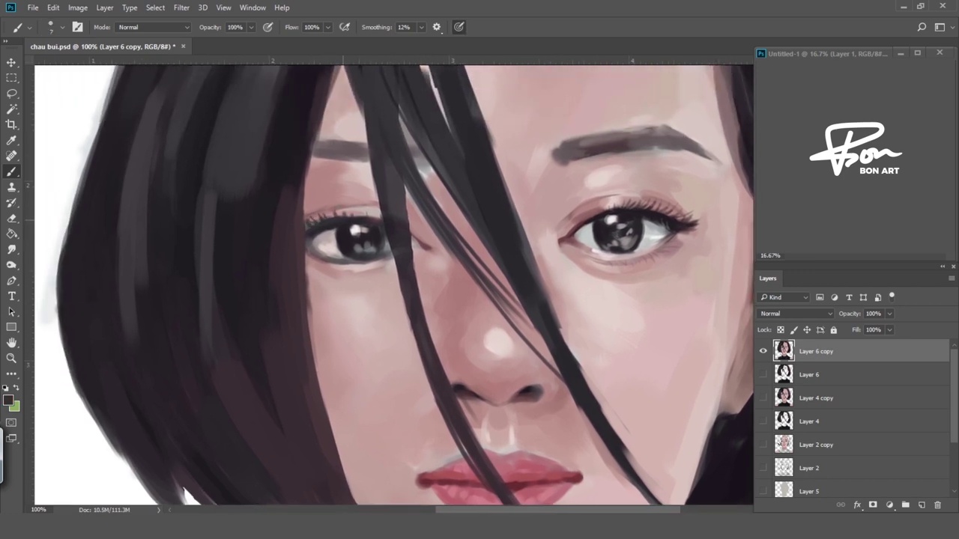
{"action": "left_click", "coordinate": [389, 259], "text": "alt"}
{"action": "left_click_drag", "start_coordinate": [352, 233], "coordinate": [371, 240]}
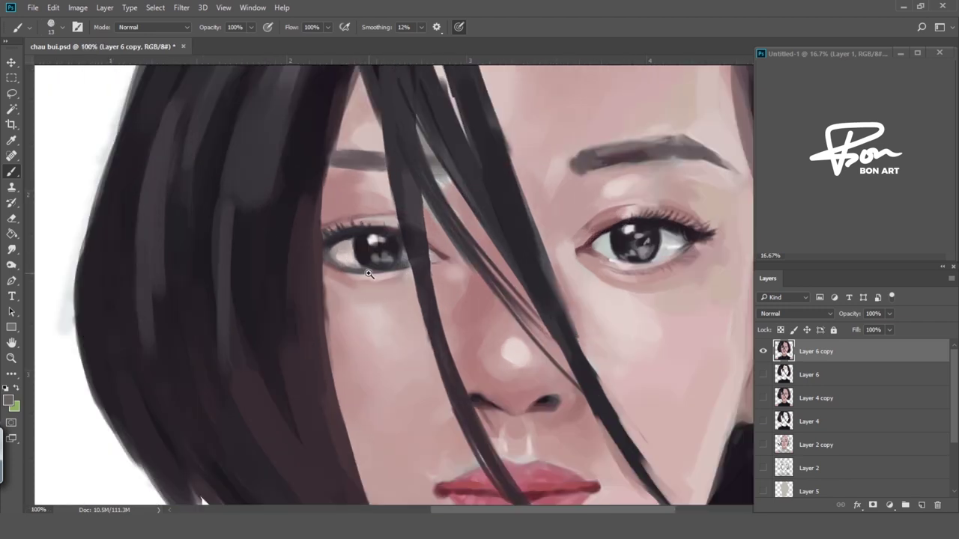
{"action": "left_click", "coordinate": [371, 268], "text": "alt"}
{"action": "left_click", "coordinate": [351, 271], "text": "alt"}
{"action": "mouse_move", "coordinate": [398, 308]}
{"action": "left_mouse_down"}
{"action": "mouse_move", "coordinate": [455, 309]}
{"action": "mouse_move", "coordinate": [452, 293]}
{"action": "left_mouse_up"}
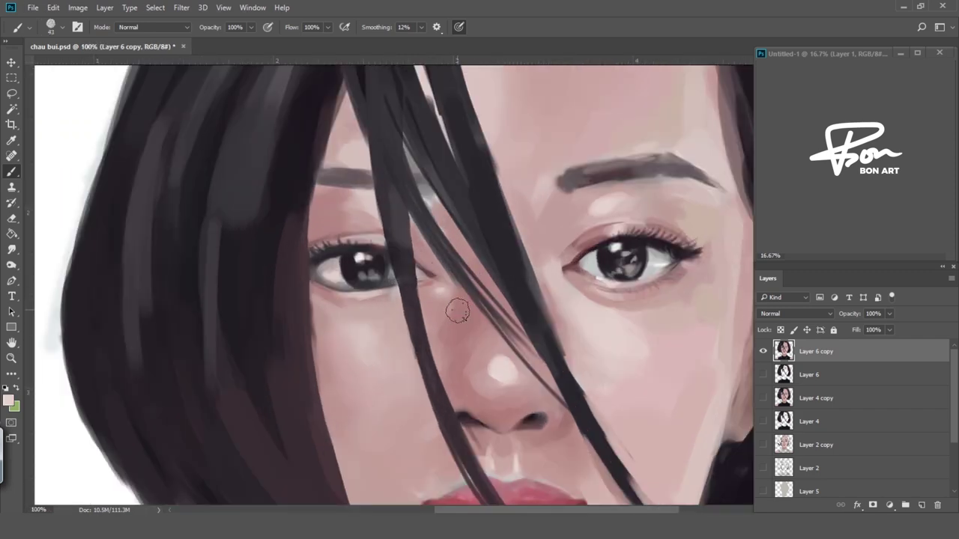
{"action": "key", "text": "ctrl+minus"}
{"action": "left_click", "coordinate": [576, 279]}
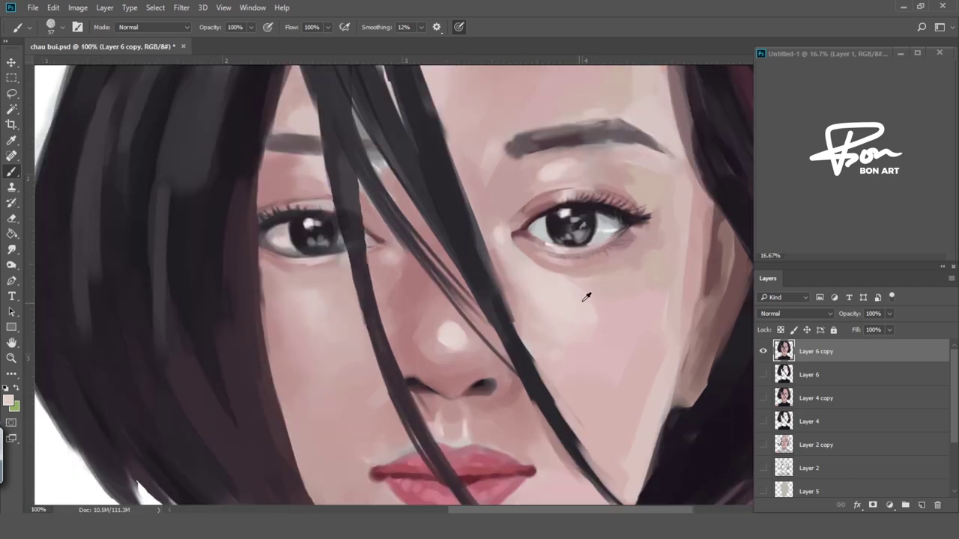
{"action": "key", "text": "ctrl+minus"}
{"action": "key", "text": "ctrl+minus"}
{"action": "key", "text": "ctrl+minus"}
{"action": "key", "text": "ctrl+minus"}
Add a new layer beneath the portrait and paint the first grey background strokes.
{"action": "key", "text": "ctrl+plus"}
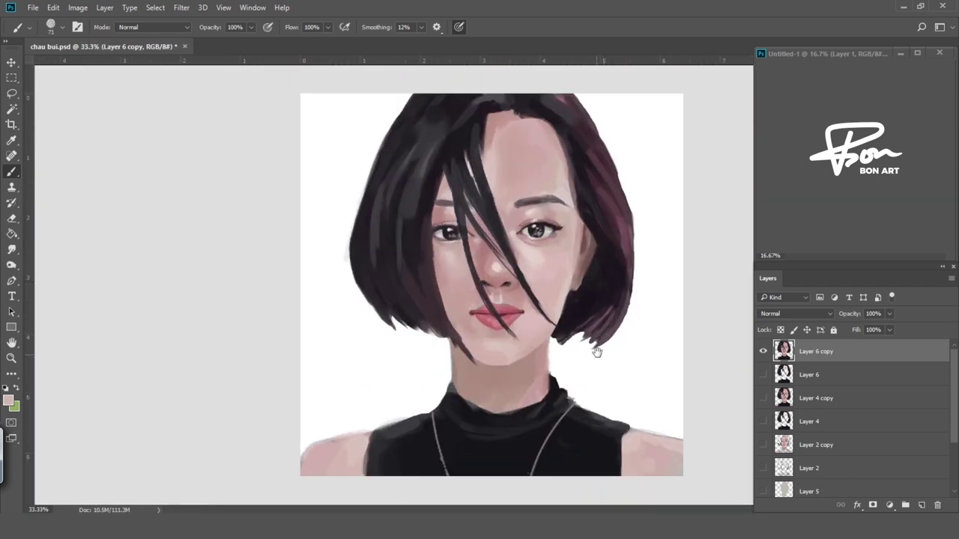
{"action": "left_click", "coordinate": [813, 374]}
{"action": "key", "text": "ctrl+shift+alt+n"}
{"action": "mouse_move", "coordinate": [328, 342]}
{"action": "left_mouse_down"}
{"action": "mouse_move", "coordinate": [381, 407]}
{"action": "mouse_move", "coordinate": [449, 352]}
{"action": "left_mouse_up"}
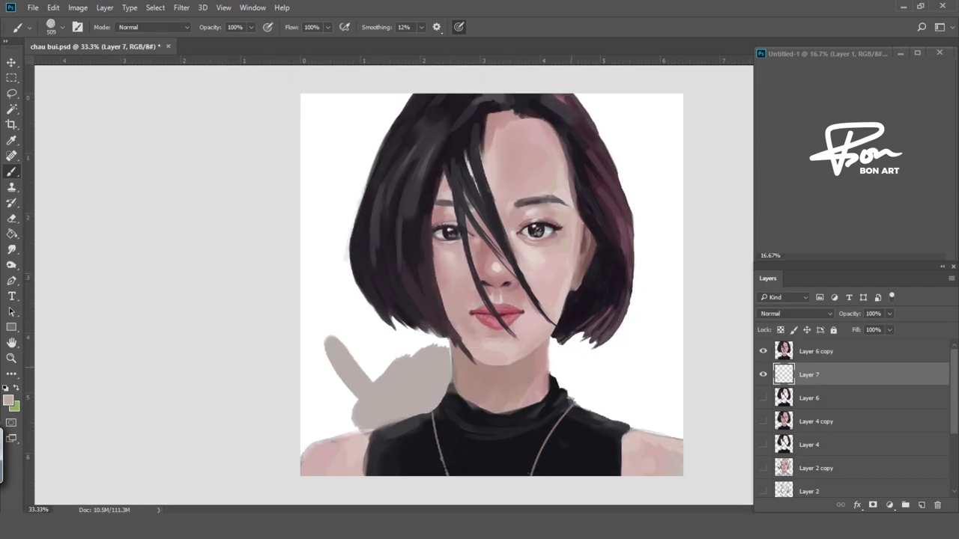
{"action": "left_click_drag", "start_coordinate": [539, 405], "coordinate": [675, 307]}
{"action": "left_click_drag", "start_coordinate": [404, 419], "coordinate": [330, 292]}
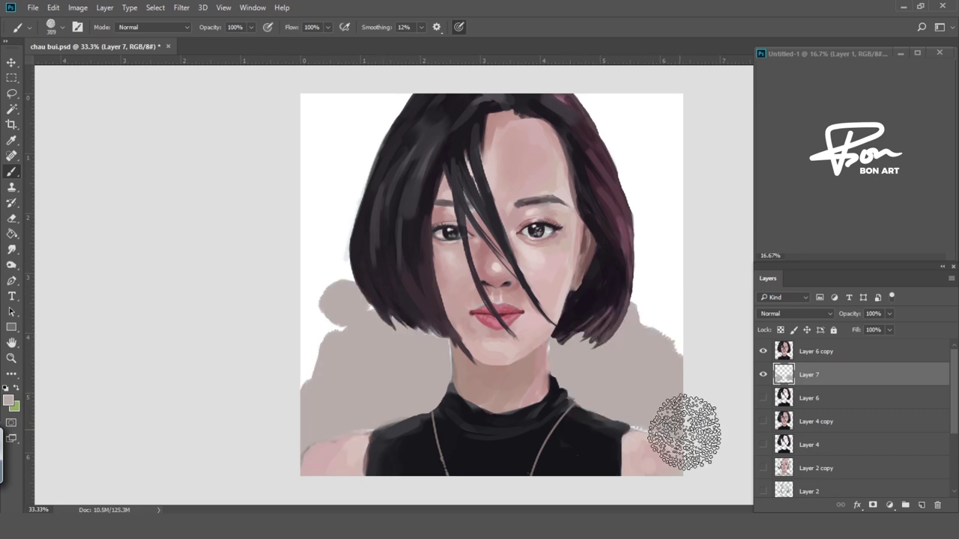
Cover the remaining white at the sides and top corners with grey and light grey strokes.
{"action": "left_click_drag", "start_coordinate": [685, 393], "coordinate": [674, 277]}
{"action": "left_click_drag", "start_coordinate": [307, 405], "coordinate": [308, 263]}
{"action": "left_click_drag", "start_coordinate": [318, 224], "coordinate": [333, 105]}
{"action": "left_click_drag", "start_coordinate": [337, 240], "coordinate": [360, 113]}
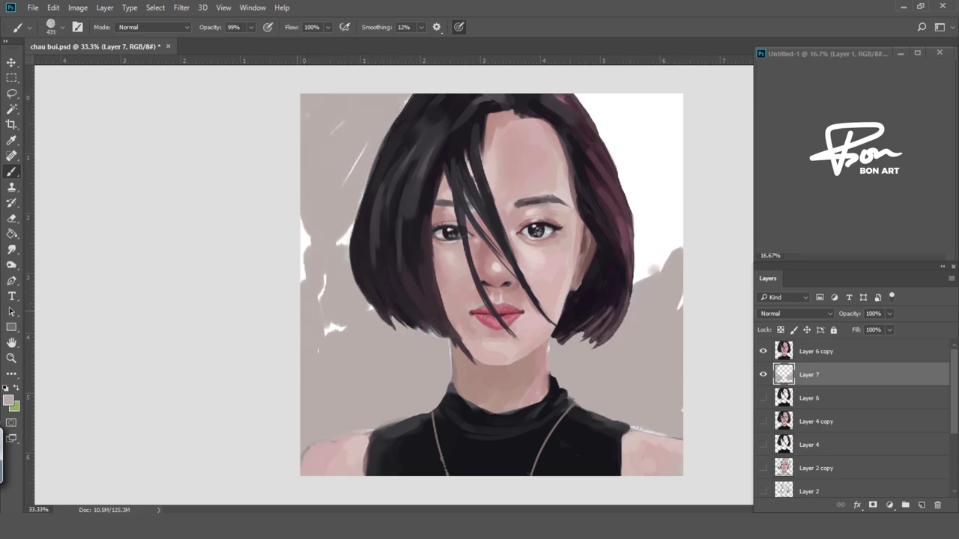
{"action": "mouse_move", "coordinate": [679, 211]}
{"action": "left_mouse_down"}
{"action": "mouse_move", "coordinate": [604, 126]}
{"action": "mouse_move", "coordinate": [652, 262]}
{"action": "left_mouse_up"}
{"action": "left_click_drag", "start_coordinate": [331, 341], "coordinate": [359, 105]}
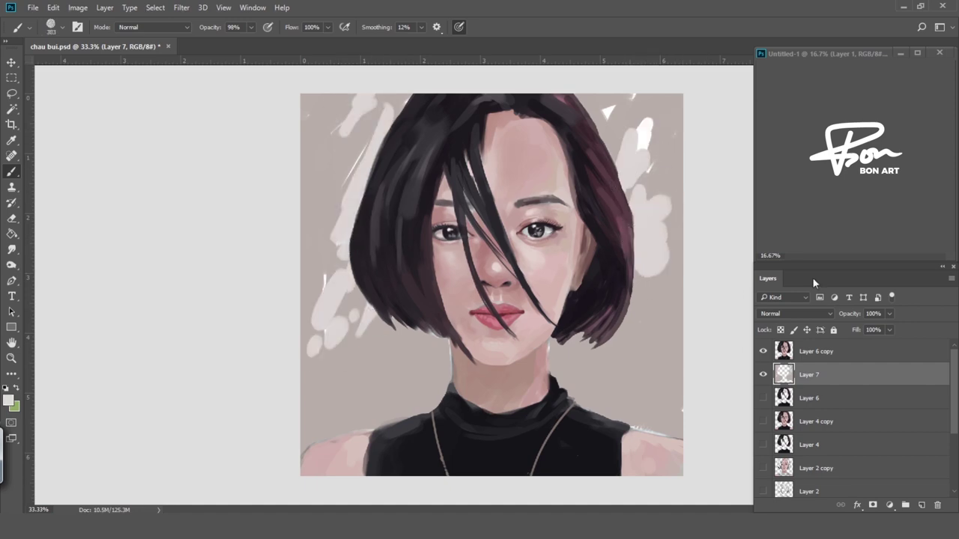
{"action": "key", "text": "ctrl+minus"}
{"action": "key", "text": "ctrl+plus"}
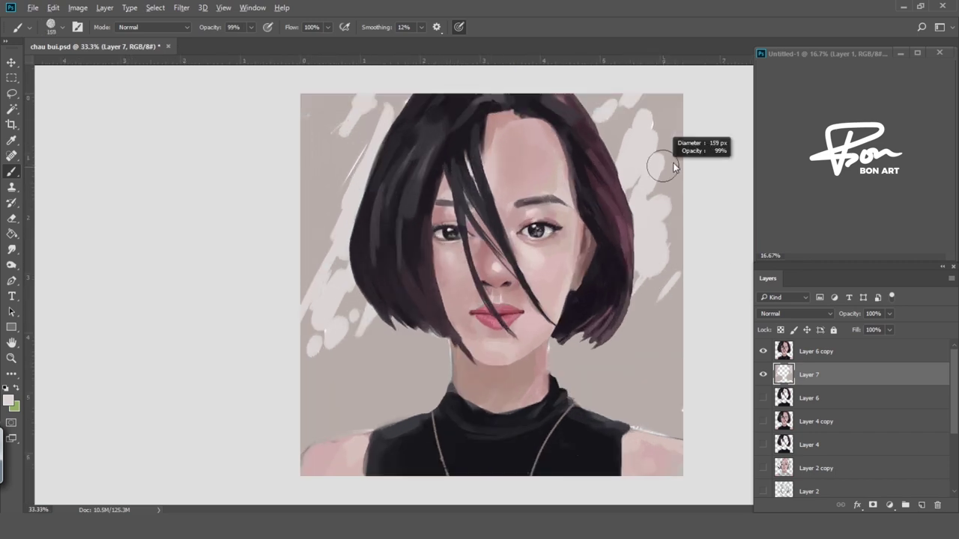
{"action": "right_click", "coordinate": [408, 177], "text": "alt"}
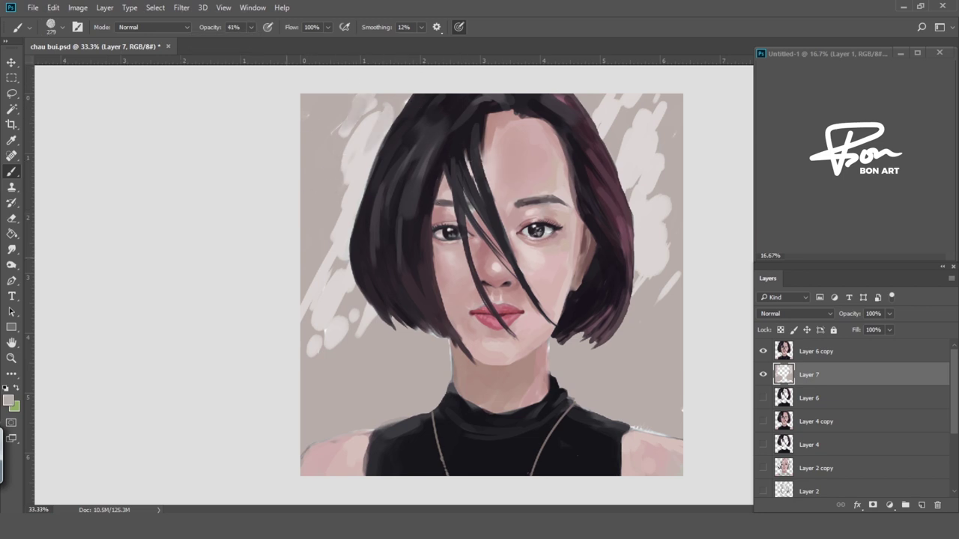
Smudge the white dabs in the lower-left background with a smaller Smudge brush.
{"action": "left_click", "coordinate": [11, 248]}
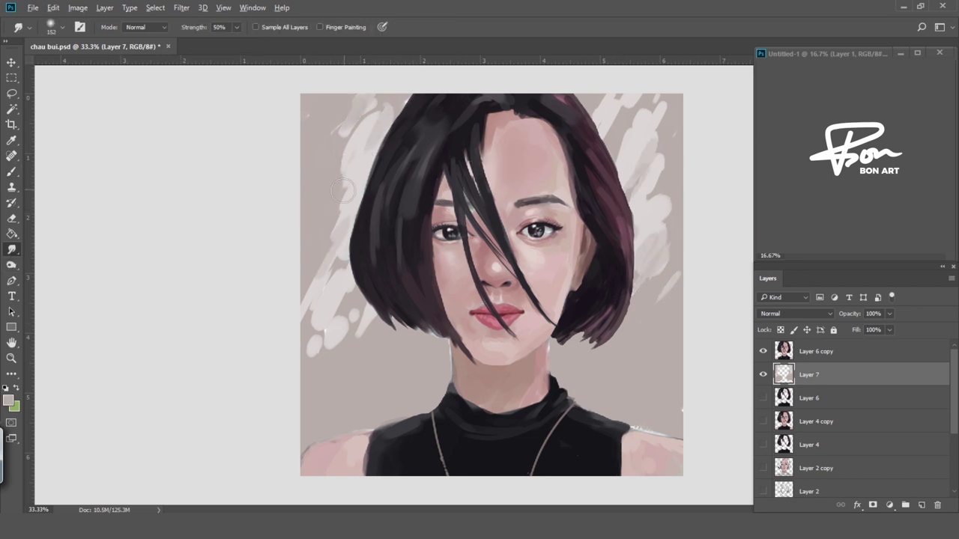
{"action": "key", "text": "bracketleft"}
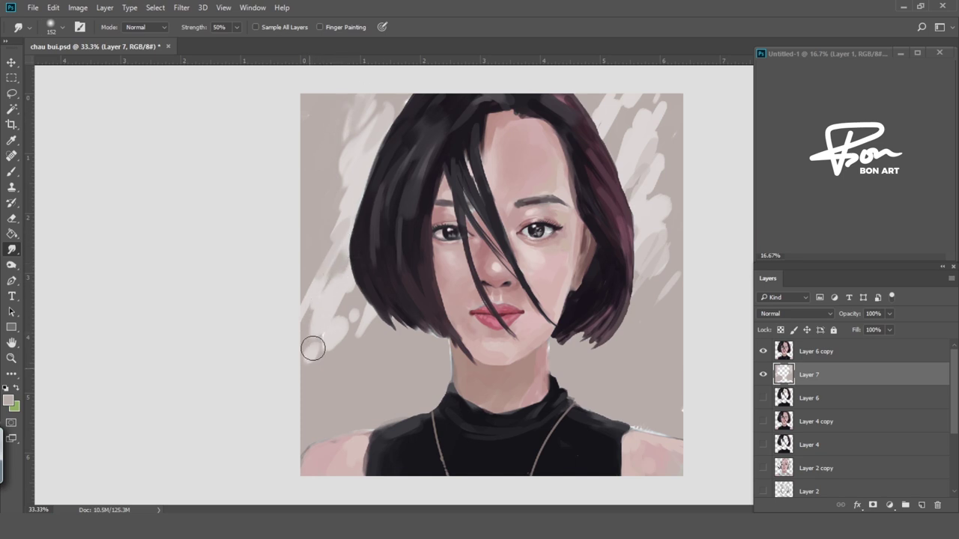
{"action": "mouse_move", "coordinate": [314, 345]}
{"action": "left_mouse_down"}
{"action": "mouse_move", "coordinate": [331, 325]}
{"action": "mouse_move", "coordinate": [352, 334]}
{"action": "left_mouse_up"}
{"action": "key", "text": "ctrl+minus"}
{"action": "key", "text": "ctrl+minus"}
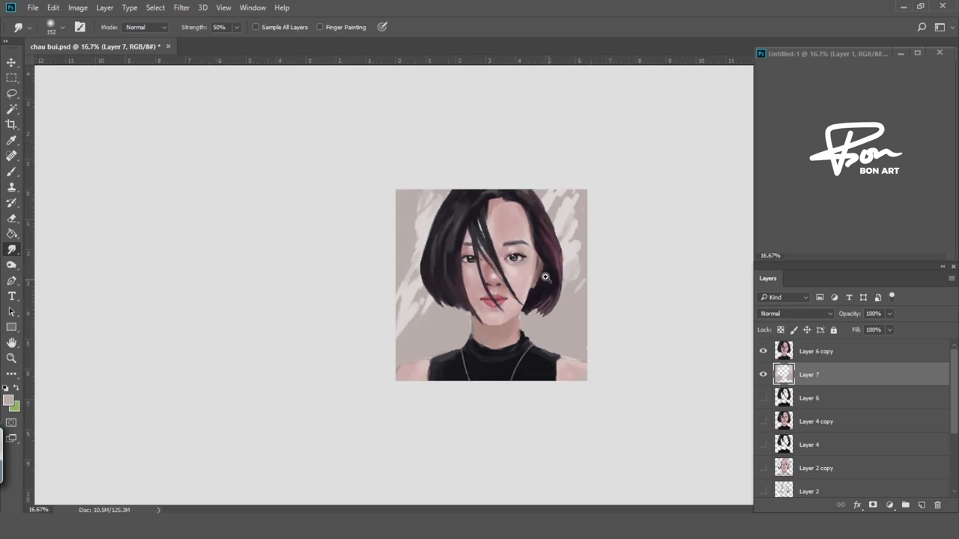
{"action": "key", "text": "ctrl+plus"}
Paint over the white dabs in the upper-left and lower-left background.
{"action": "key", "text": "b"}
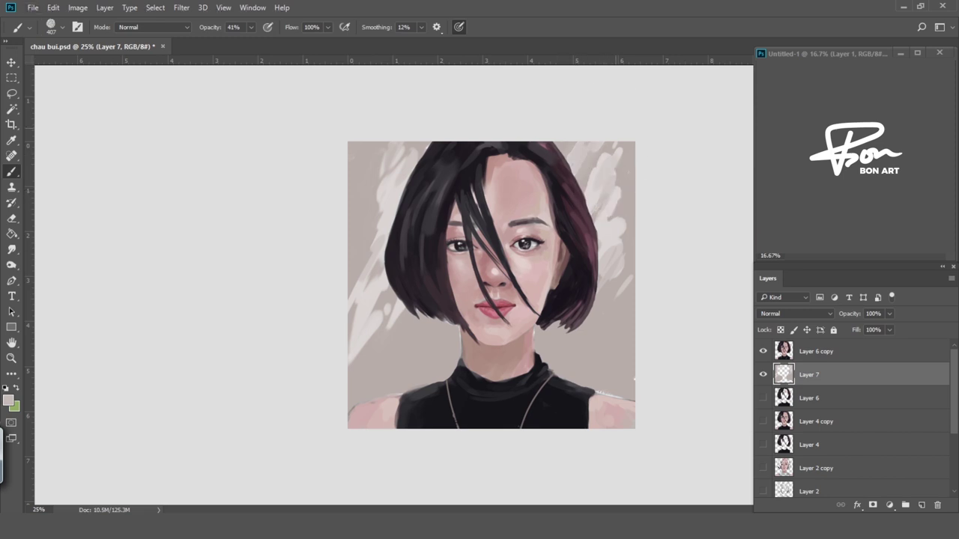
{"action": "left_click_drag", "start_coordinate": [599, 195], "coordinate": [618, 300]}
{"action": "left_click_drag", "start_coordinate": [396, 150], "coordinate": [364, 334]}
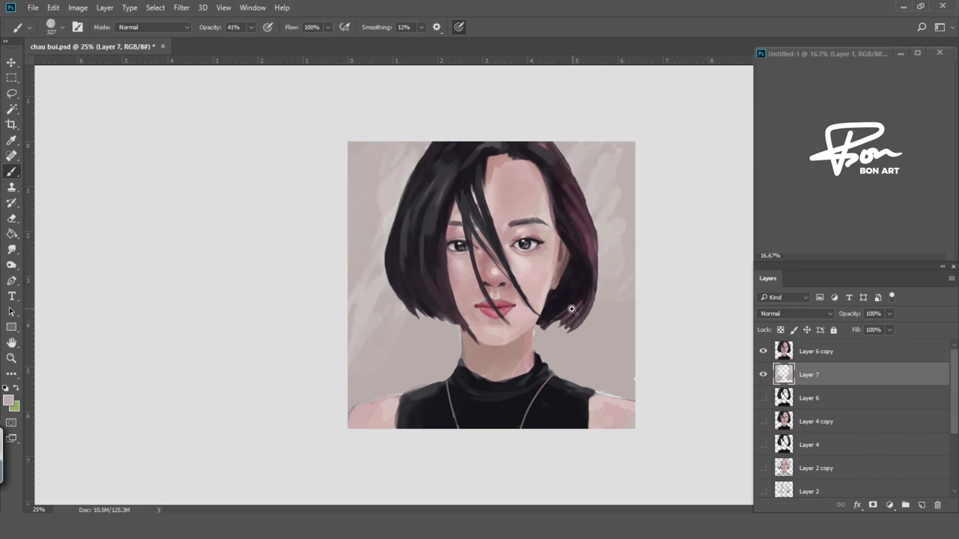
{"action": "key", "text": "ctrl+minus"}
{"action": "key", "text": "ctrl+plus"}
{"action": "key", "text": "ctrl+plus"}
Smooth the left shoulder edge on Layer 6 copy using a sampled pinkish skin tone.
{"action": "key", "text": "alt+bracketright"}
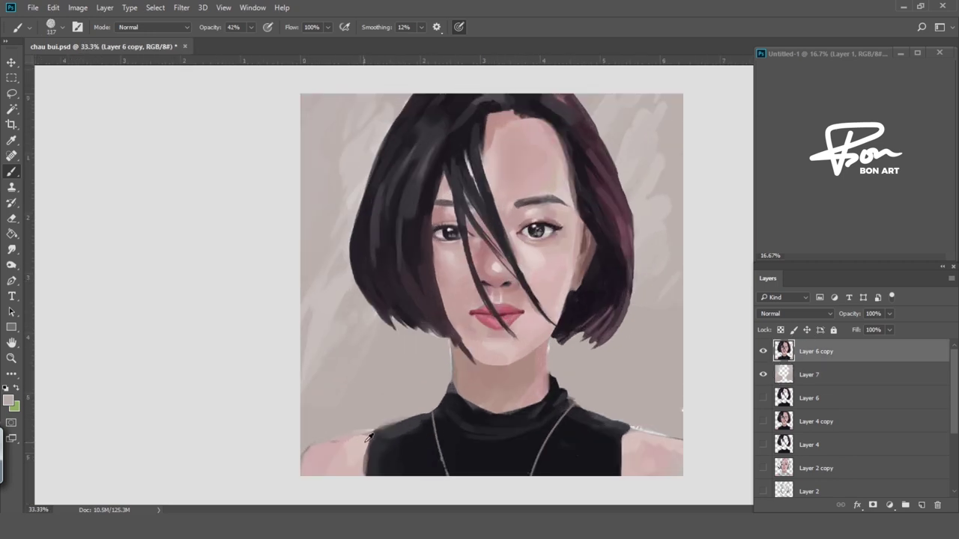
{"action": "left_click", "coordinate": [365, 441], "text": "alt"}
{"action": "left_click_drag", "start_coordinate": [317, 462], "coordinate": [309, 448]}
{"action": "key", "text": "bracketright"}
{"action": "key", "text": "bracketright"}
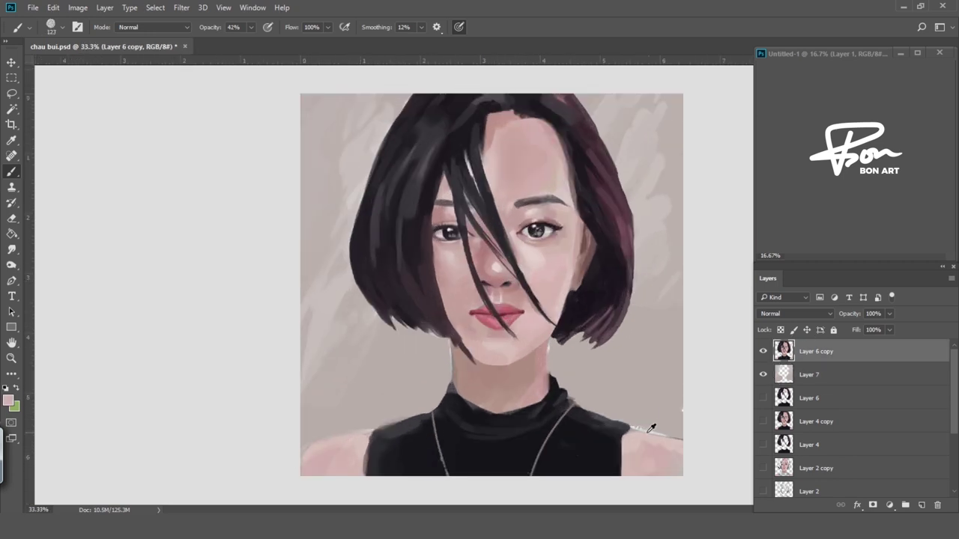
{"action": "key", "text": "alt+bracketleft"}
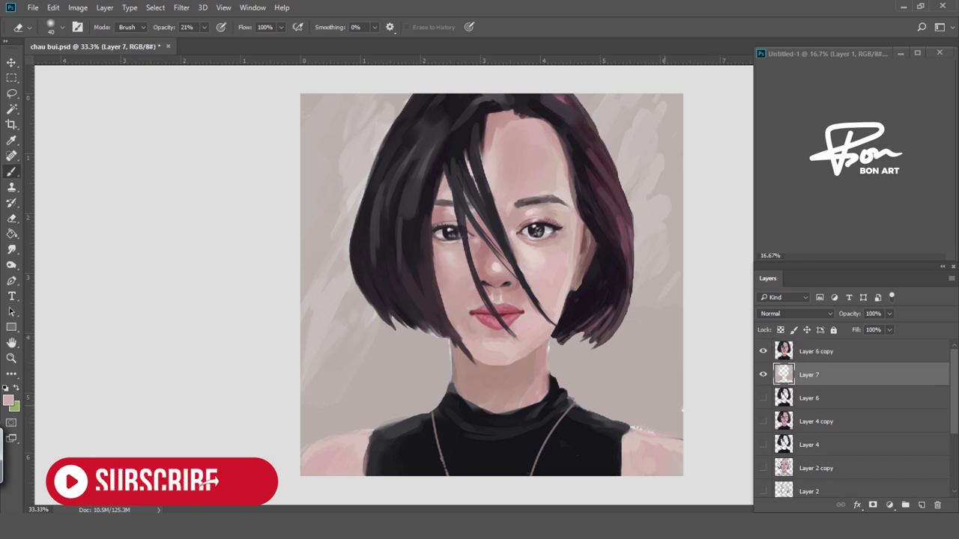
{"action": "key", "text": "alt+bracketright"}
{"action": "key", "text": "alt+bracketleft"}
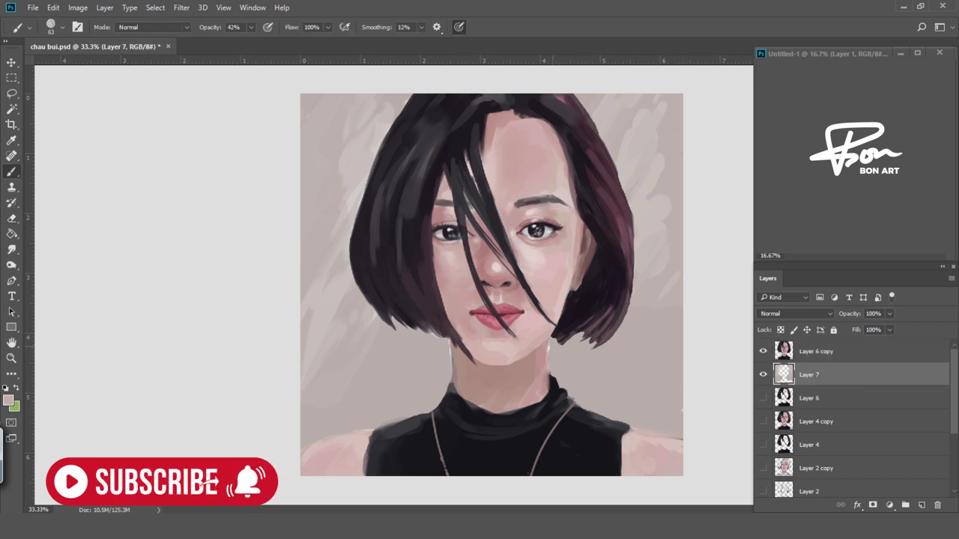
{"action": "key", "text": "alt+bracketright"}
{"action": "key", "text": "e"}
{"action": "key", "text": "b"}
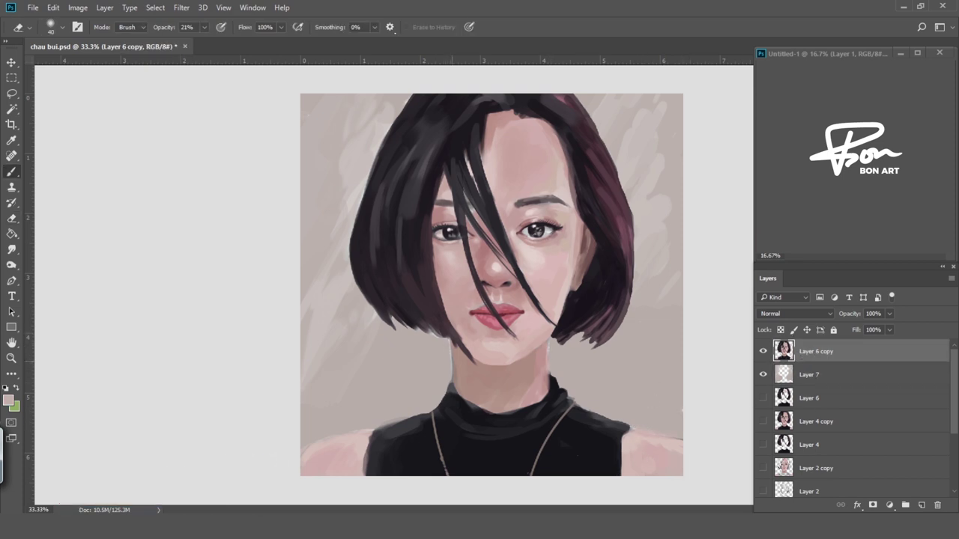
Darken the hair's top, left side and right edges with a sampled dark brown-mauve.
{"action": "left_click", "coordinate": [460, 359], "text": "alt"}
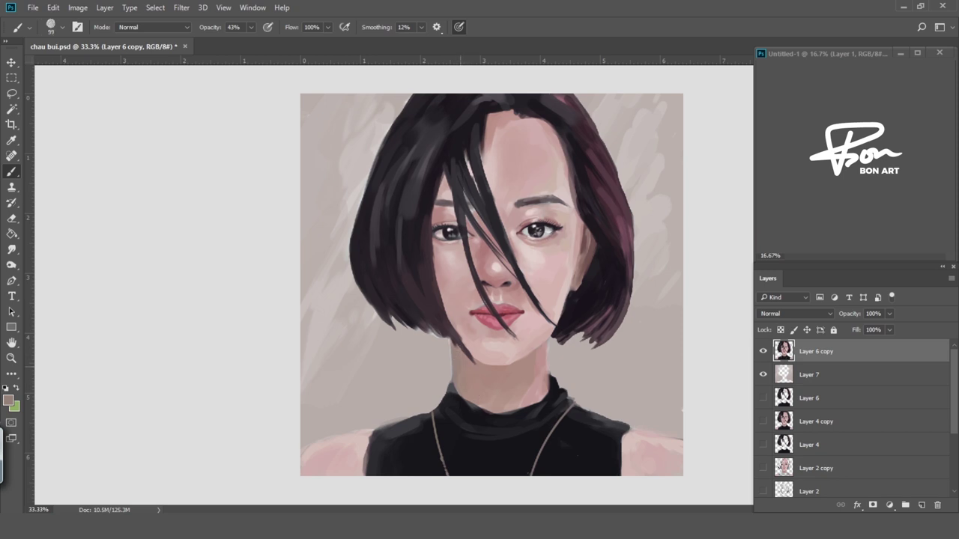
{"action": "left_click_drag", "start_coordinate": [462, 355], "coordinate": [483, 356]}
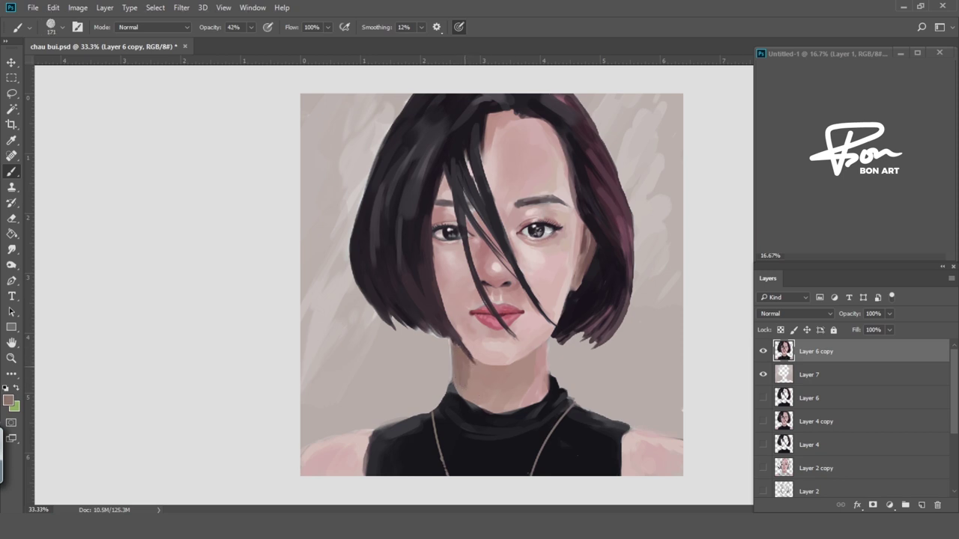
{"action": "left_click_drag", "start_coordinate": [411, 102], "coordinate": [373, 262]}
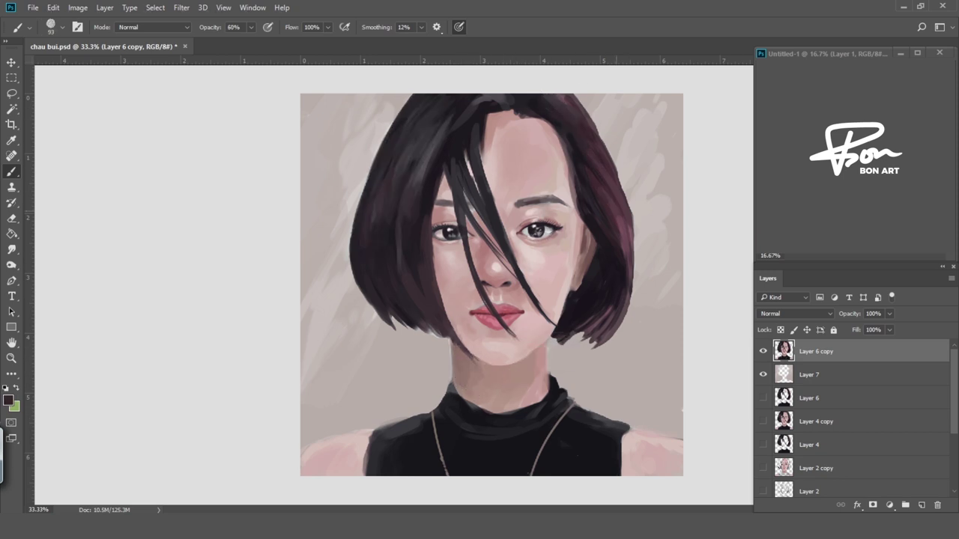
{"action": "left_click_drag", "start_coordinate": [615, 217], "coordinate": [621, 245]}
{"action": "left_click_drag", "start_coordinate": [622, 300], "coordinate": [570, 338]}
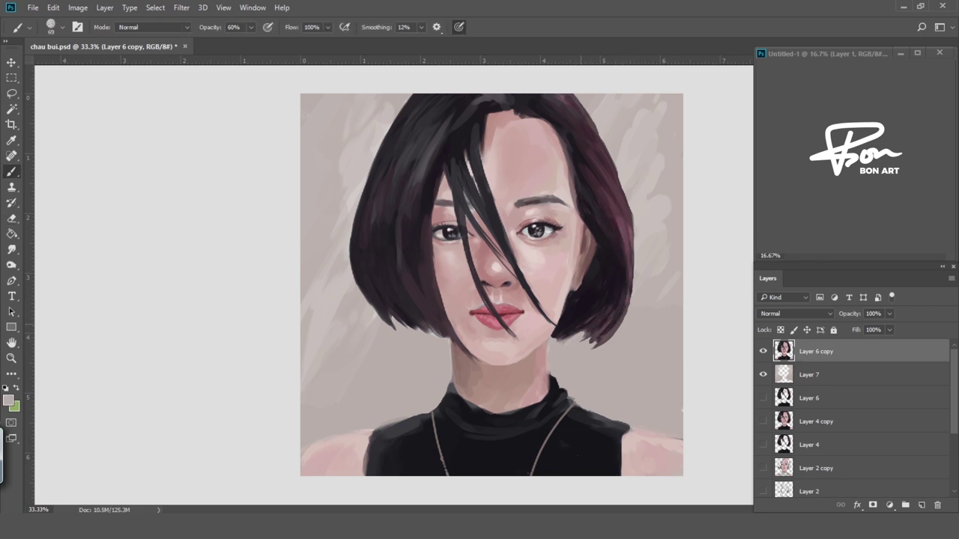
Paint a dark brown stroke along the lower-right hair and lower brush opacity to 56%.
{"action": "left_click", "coordinate": [626, 312], "text": "alt"}
{"action": "right_click", "coordinate": [629, 312]}
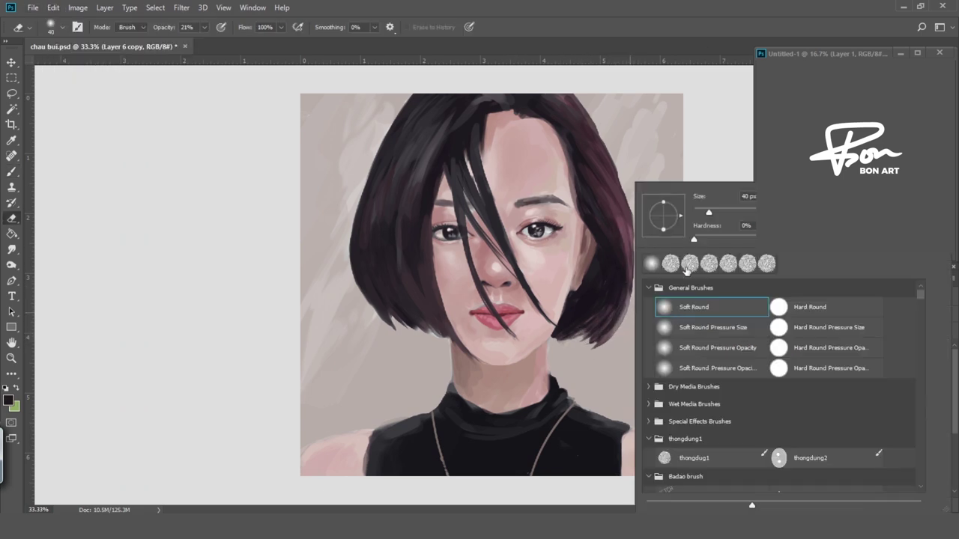
{"action": "key", "text": "Escape"}
{"action": "left_click_drag", "start_coordinate": [631, 287], "coordinate": [603, 341]}
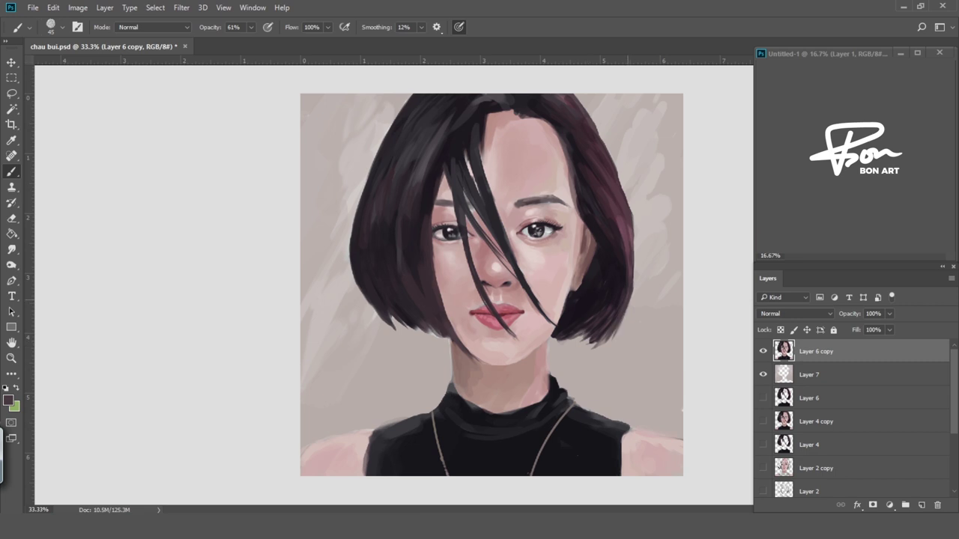
{"action": "right_click", "coordinate": [614, 325]}
{"action": "key", "text": "5"}
{"action": "key", "text": "6"}
Switch to a different brush tip and lightly erase the lower-right hair ends.
{"action": "right_click", "coordinate": [425, 370]}
{"action": "key", "text": "Escape"}
{"action": "right_click", "coordinate": [424, 370]}
{"action": "scroll", "coordinate": [555, 360], "scroll_direction": "down", "scroll_amount": 5}
{"action": "double_click", "coordinate": [438, 366]}
{"action": "key", "text": "e"}
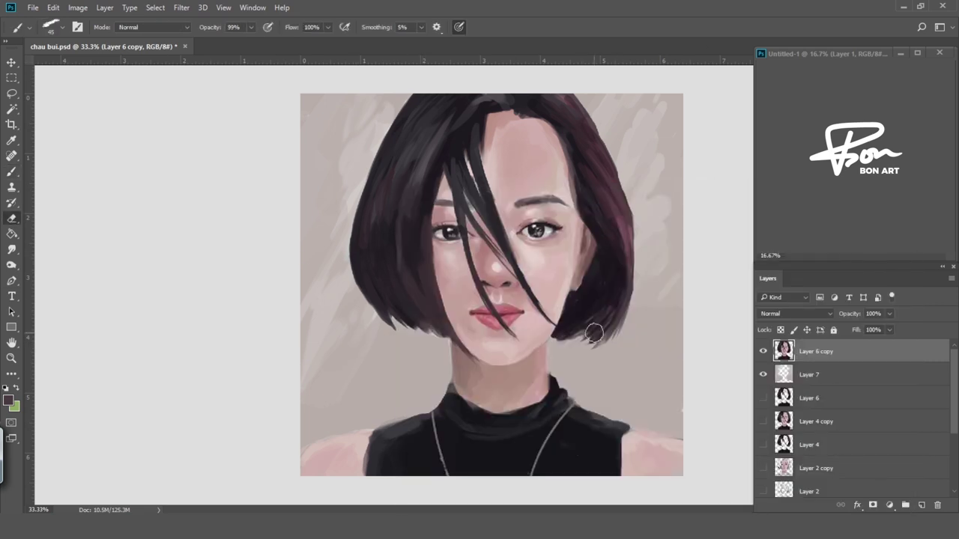
{"action": "mouse_move", "coordinate": [591, 334]}
{"action": "left_mouse_down"}
{"action": "mouse_move", "coordinate": [614, 311]}
{"action": "mouse_move", "coordinate": [584, 349]}
{"action": "left_mouse_up"}
Paint dark strands at the lower-right hair ends.
{"action": "key", "text": "b"}
{"action": "right_click", "coordinate": [613, 315]}
{"action": "key", "text": "Escape"}
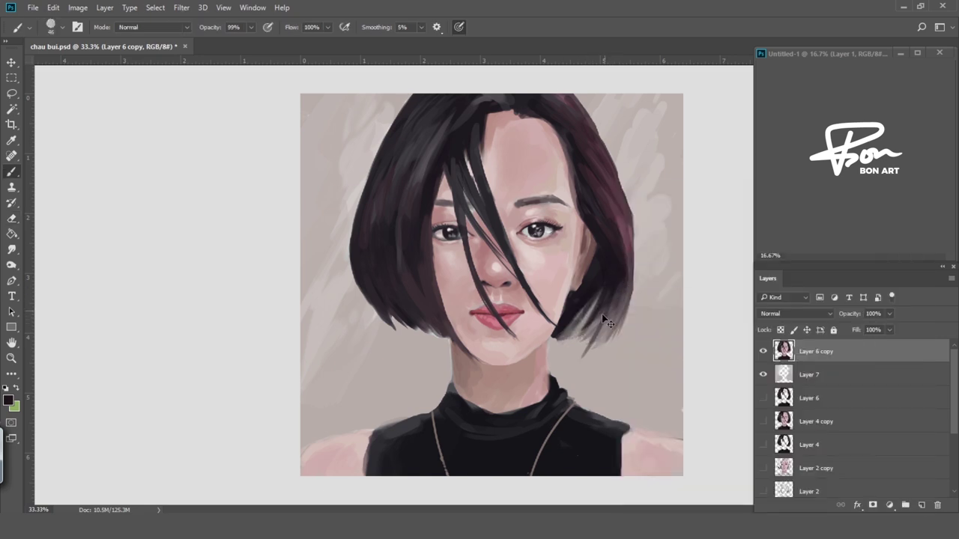
{"action": "left_click_drag", "start_coordinate": [603, 316], "coordinate": [592, 346]}
{"action": "left_click_drag", "start_coordinate": [599, 291], "coordinate": [573, 325]}
Paint a hoop earring beside the right jawline and shade its top near-black.
{"action": "left_click_drag", "start_coordinate": [586, 286], "coordinate": [571, 303]}
{"action": "scroll", "coordinate": [573, 285], "scroll_direction": "up", "scroll_amount": 1}
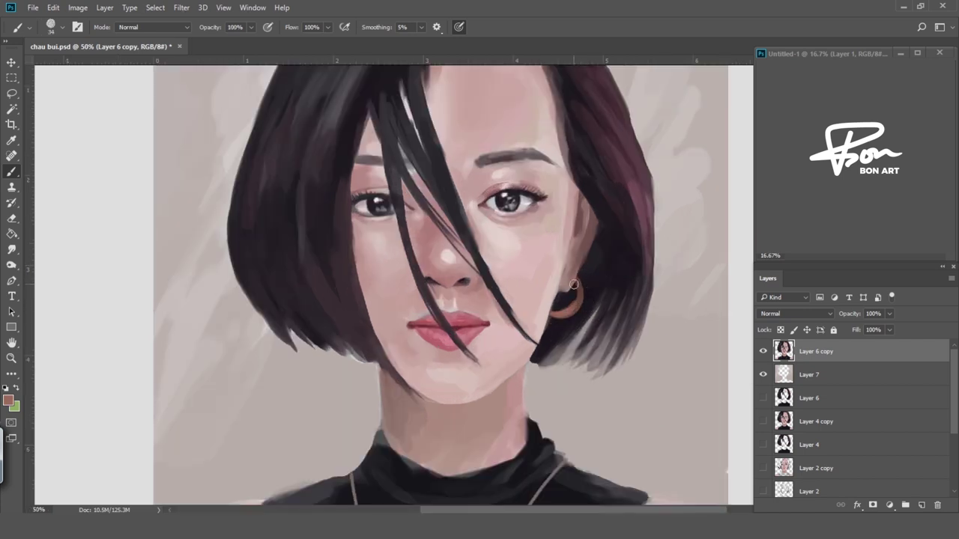
{"action": "left_click", "coordinate": [645, 315], "text": "alt"}
{"action": "left_click_drag", "start_coordinate": [577, 273], "coordinate": [573, 288]}
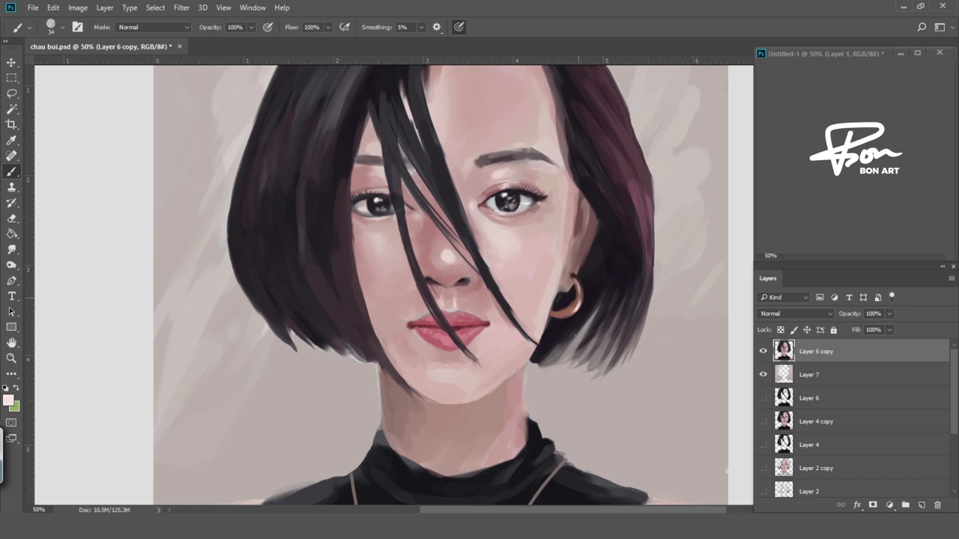
{"action": "scroll", "coordinate": [601, 258], "scroll_direction": "up", "scroll_amount": 1}
{"action": "left_click", "coordinate": [567, 336], "text": "alt"}
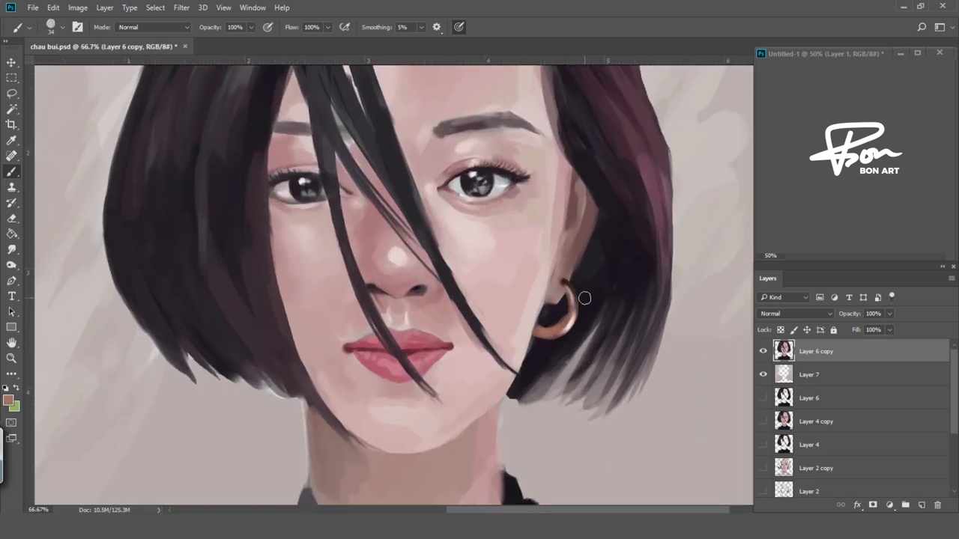
Sample near-black, light pink, light grey and skin-pink tones for small finishing touches.
{"action": "left_click", "coordinate": [570, 276], "text": "alt"}
{"action": "scroll", "coordinate": [569, 278], "scroll_direction": "up", "scroll_amount": 1}
{"action": "scroll", "coordinate": [551, 291], "scroll_direction": "down", "scroll_amount": 4}
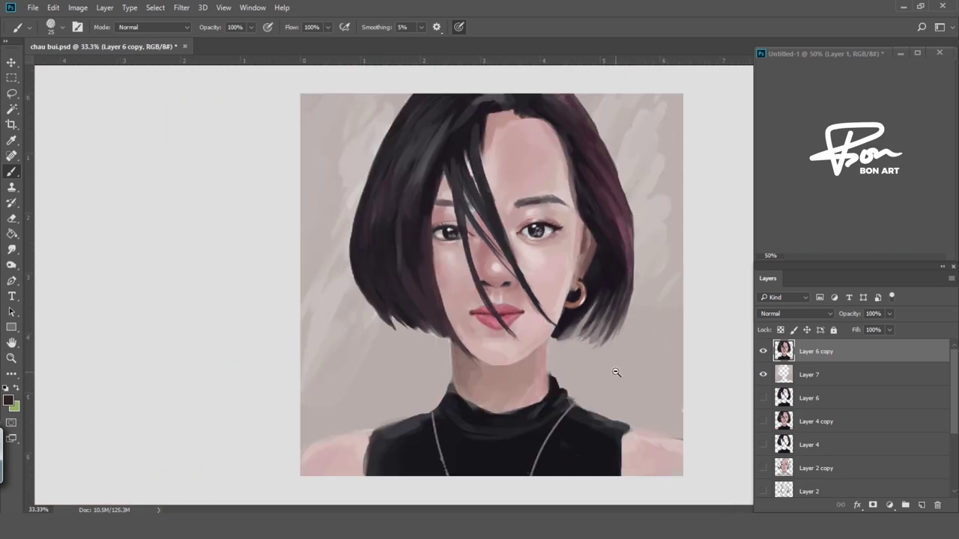
{"action": "scroll", "coordinate": [614, 368], "scroll_direction": "up", "scroll_amount": 3}
{"action": "left_click", "coordinate": [596, 295], "text": "alt"}
{"action": "scroll", "coordinate": [540, 247], "scroll_direction": "down", "scroll_amount": 1}
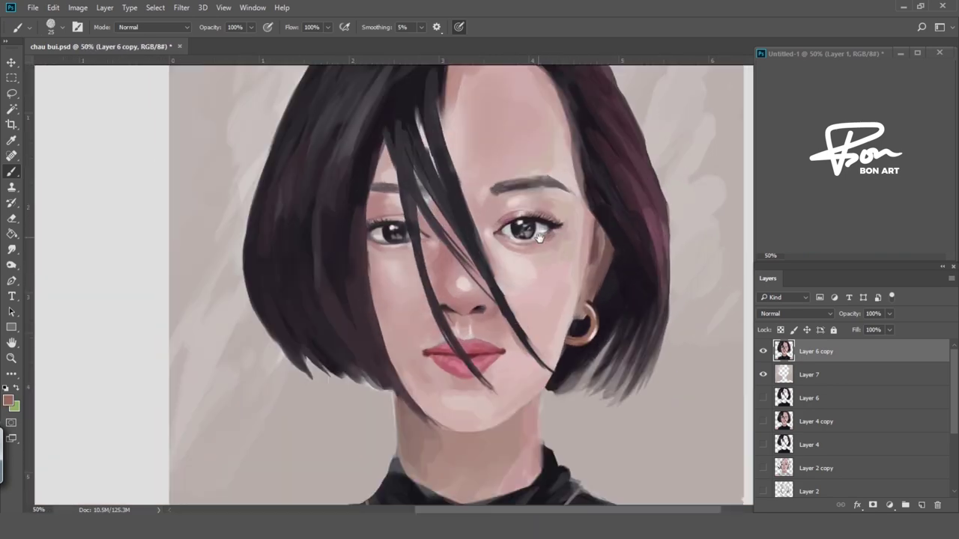
{"action": "scroll", "coordinate": [540, 248], "scroll_direction": "up", "scroll_amount": 1}
{"action": "left_click", "coordinate": [537, 251], "text": "alt"}
{"action": "scroll", "coordinate": [569, 240], "scroll_direction": "up", "scroll_amount": 1}
{"action": "left_click", "coordinate": [516, 294], "text": "alt"}
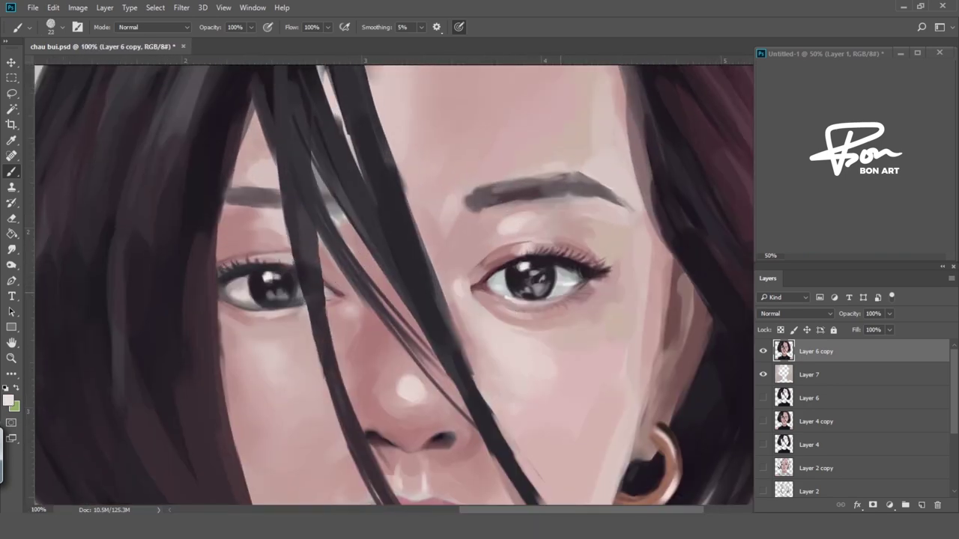
{"action": "scroll", "coordinate": [517, 293], "scroll_direction": "down", "scroll_amount": 1}
{"action": "scroll", "coordinate": [409, 305], "scroll_direction": "down", "scroll_amount": 2}
{"action": "scroll", "coordinate": [503, 262], "scroll_direction": "up", "scroll_amount": 1}
Sample a deep lip pink-red at 100% opacity, try Screen mode, return to Normal, shrink brush.
{"action": "key", "text": "0"}
{"action": "scroll", "coordinate": [502, 333], "scroll_direction": "up", "scroll_amount": 1}
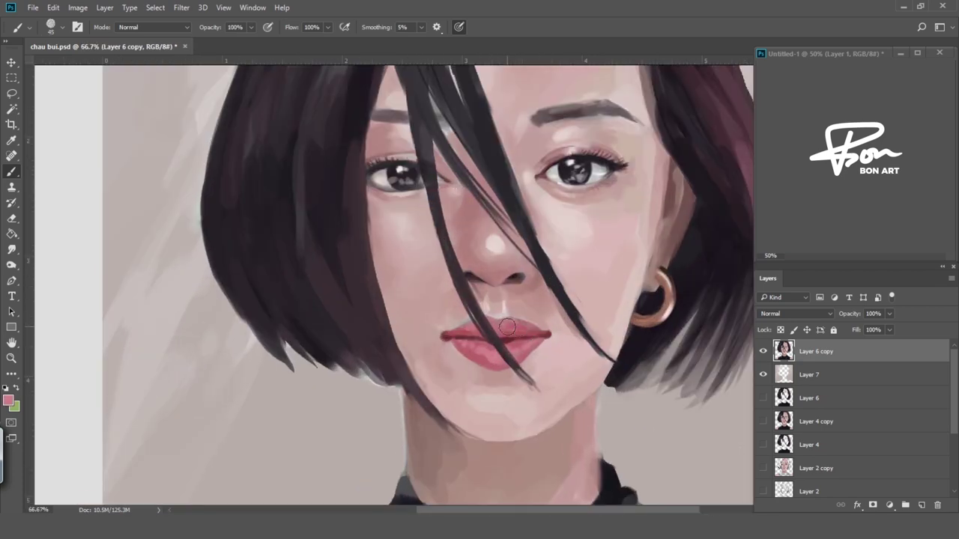
{"action": "left_click", "coordinate": [534, 328], "text": "alt"}
{"action": "left_click", "coordinate": [154, 27]}
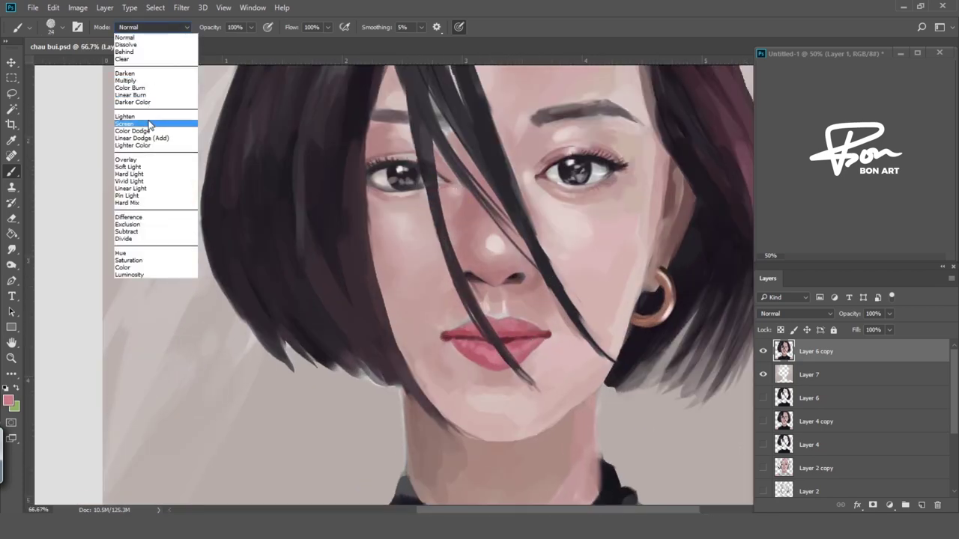
{"action": "left_click", "coordinate": [142, 126]}
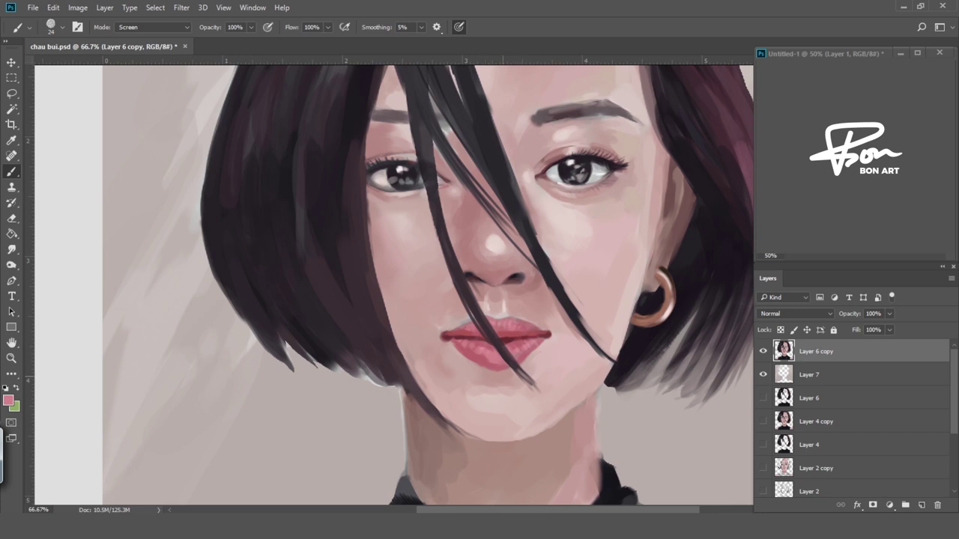
{"action": "key", "text": "shift+alt+n"}
{"action": "right_click", "coordinate": [532, 339], "text": "alt"}
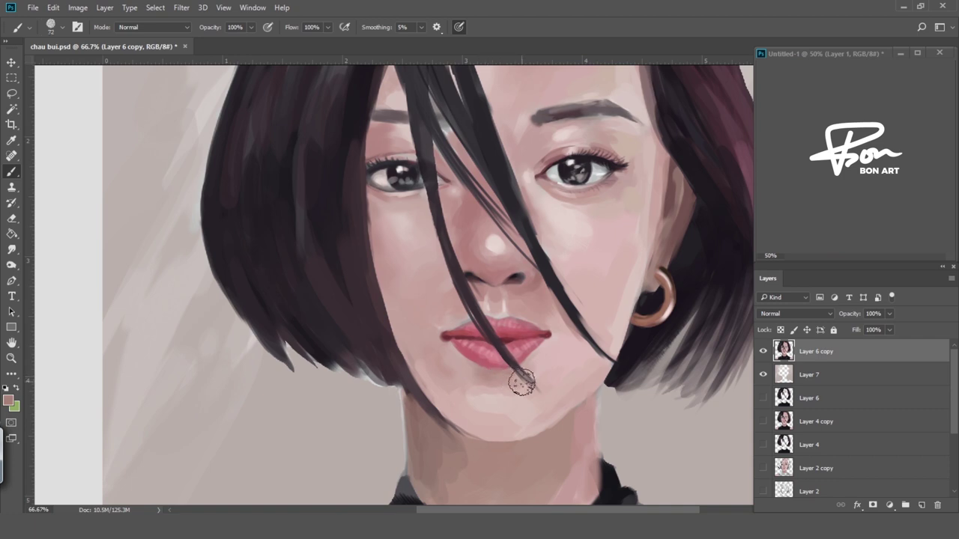
{"action": "scroll", "coordinate": [585, 402], "scroll_direction": "down", "scroll_amount": 1}
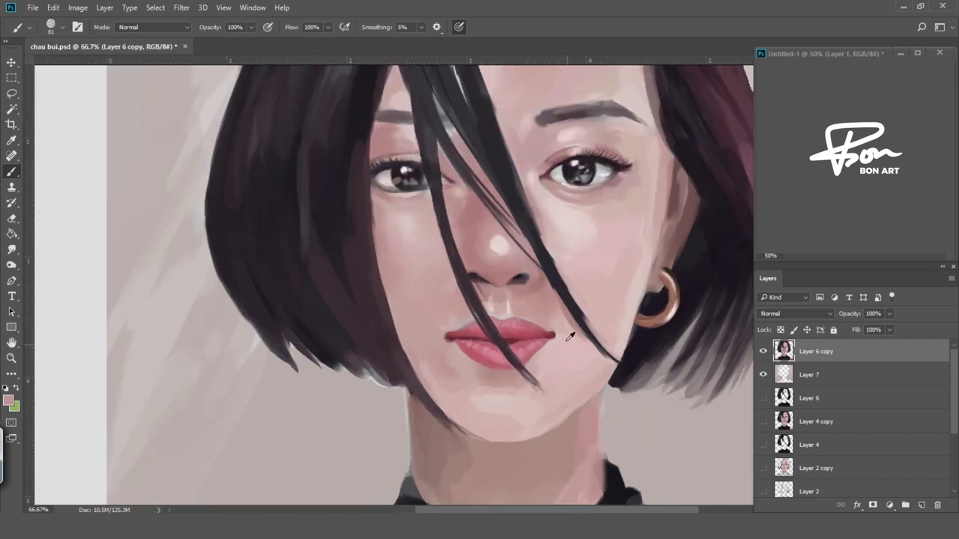
Reposition the view and sample a near-black from the hair with an adjusted brush size.
{"action": "key", "text": "ctrl+minus"}
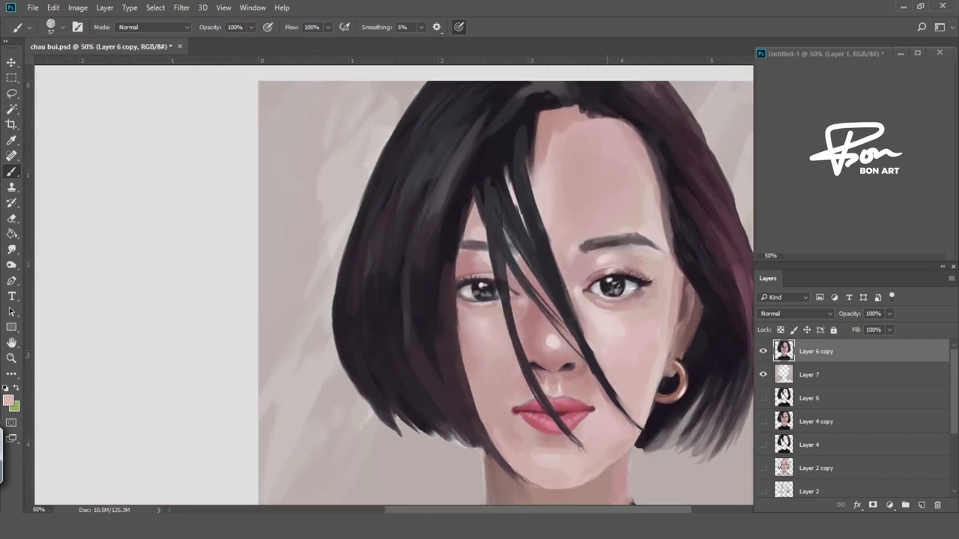
{"action": "left_click_drag", "start_coordinate": [640, 382], "coordinate": [649, 391]}
{"action": "key", "text": "ctrl+minus"}
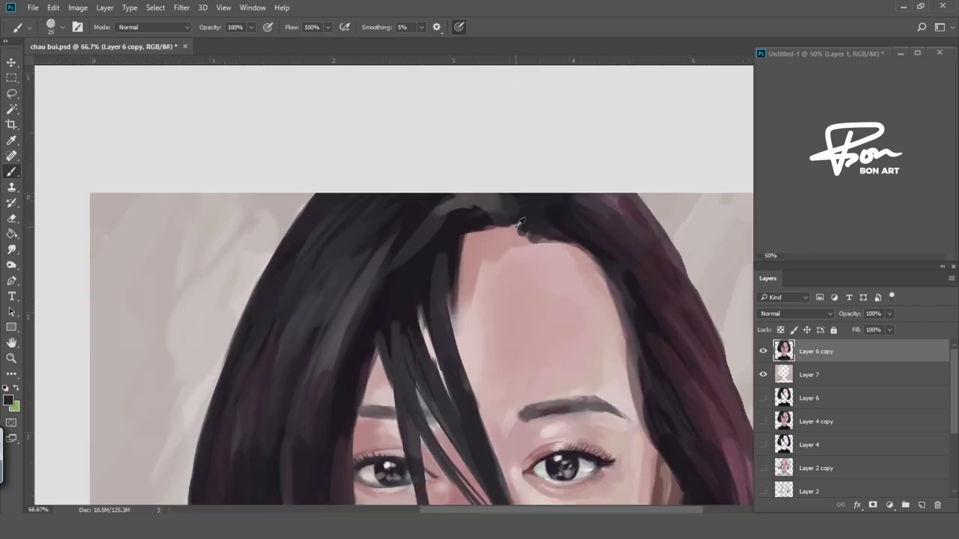
{"action": "key", "text": "ctrl+plus"}
{"action": "key", "text": "ctrl+plus"}
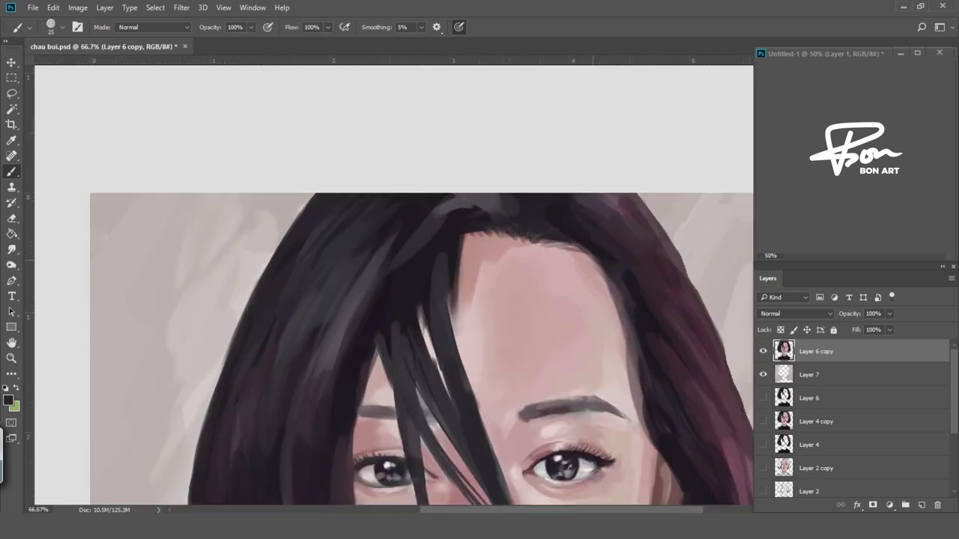
{"action": "key", "text": "ctrl+minus"}
{"action": "scroll", "coordinate": [633, 283], "scroll_direction": "down", "scroll_amount": 2}
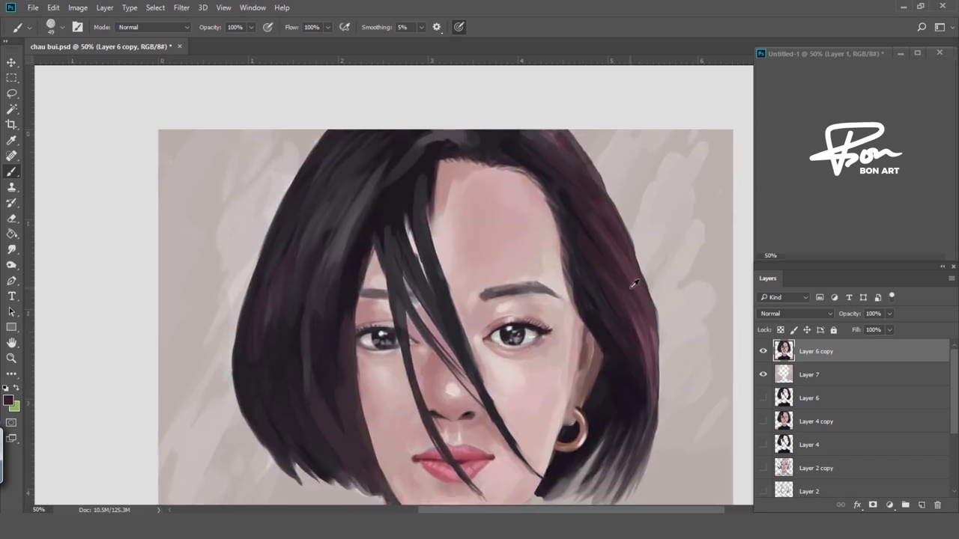
{"action": "mouse_move", "coordinate": [633, 283]}
{"action": "left_mouse_down"}
{"action": "mouse_move", "coordinate": [634, 349]}
{"action": "mouse_move", "coordinate": [619, 274]}
{"action": "mouse_move", "coordinate": [645, 448]}
{"action": "mouse_move", "coordinate": [656, 340]}
{"action": "left_mouse_up"}
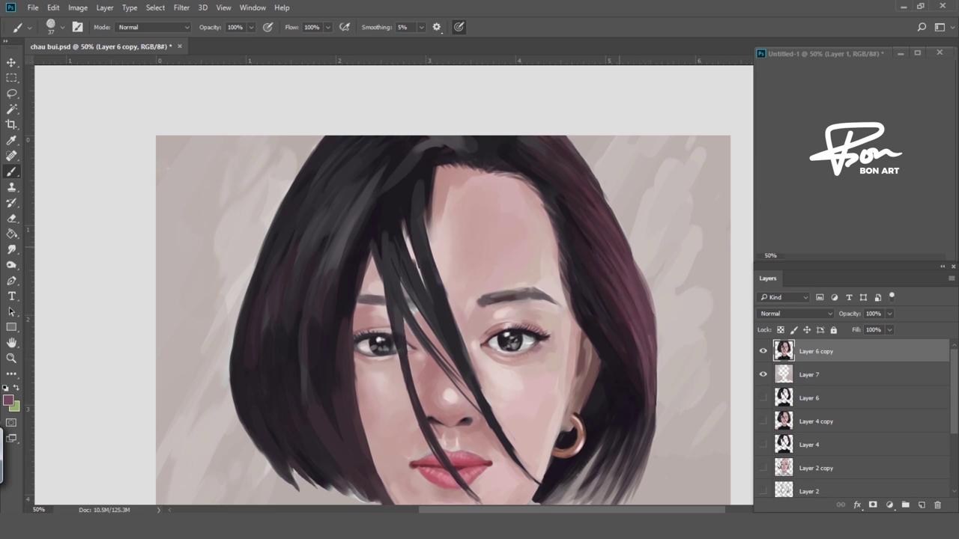
{"action": "left_click_drag", "start_coordinate": [605, 203], "coordinate": [600, 319]}
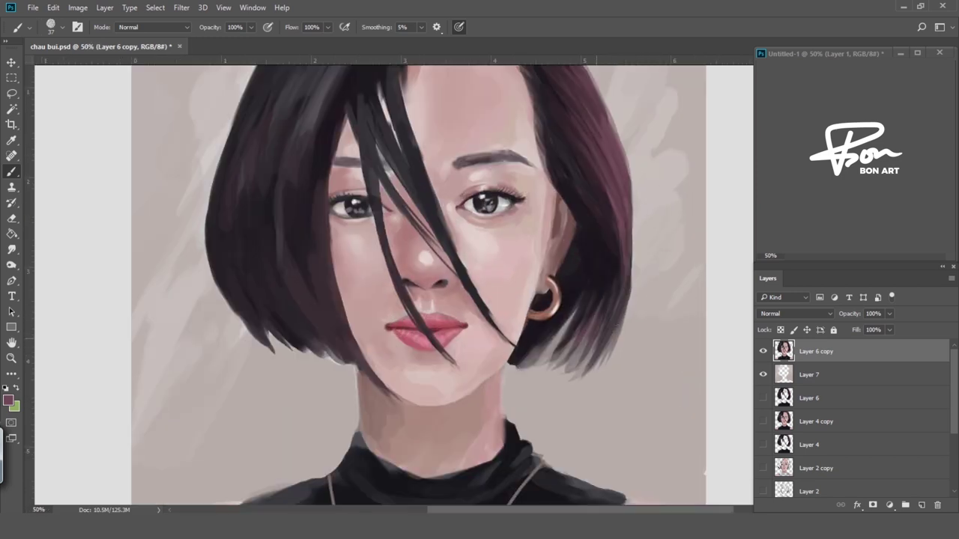
{"action": "left_click", "coordinate": [555, 332], "text": "alt"}
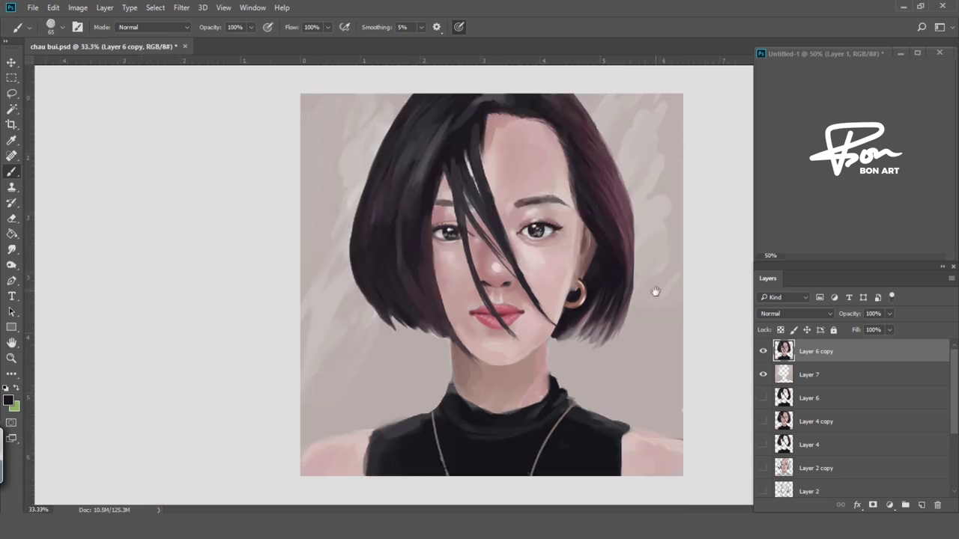
{"action": "left_click_drag", "start_coordinate": [607, 298], "coordinate": [653, 290]}
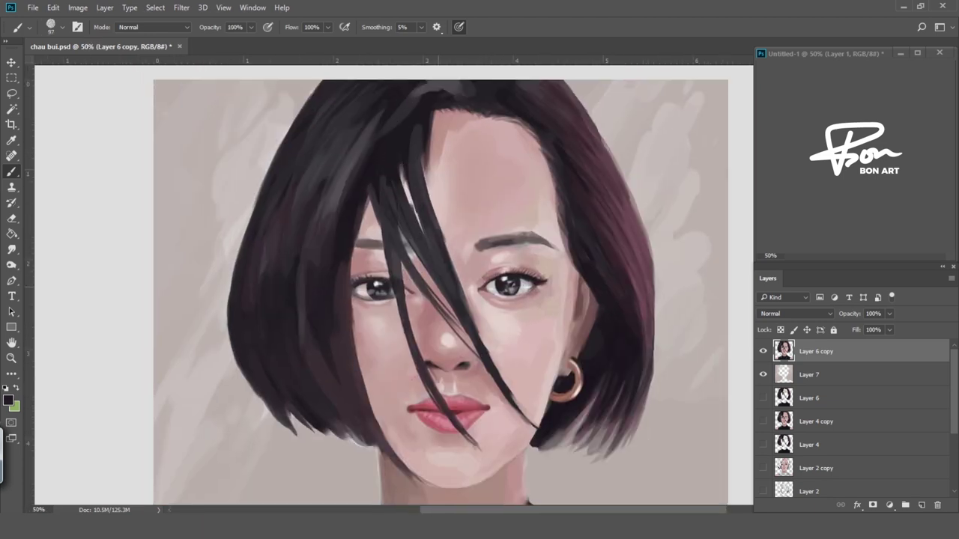
Sample a darker colour from the painting and shrink the brush for detail work.
{"action": "key", "text": "ctrl+minus"}
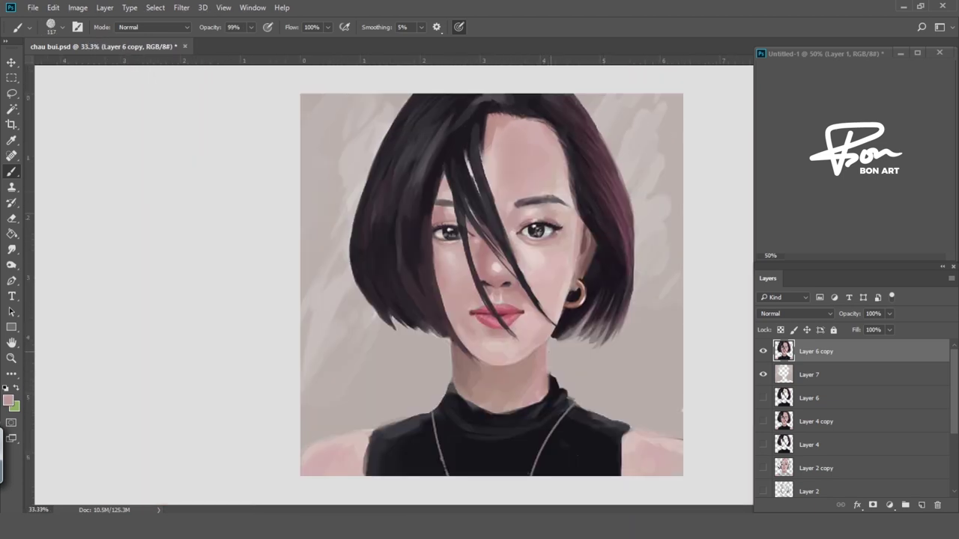
{"action": "left_click_drag", "start_coordinate": [524, 364], "coordinate": [517, 364]}
{"action": "left_click", "coordinate": [484, 401], "text": "alt"}
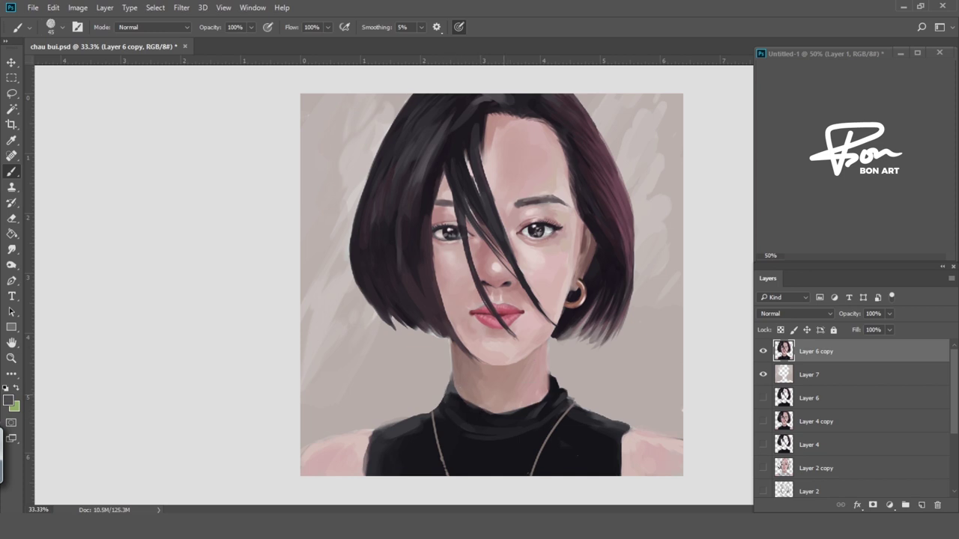
{"action": "key", "text": "ctrl+minus"}
{"action": "key", "text": "ctrl+plus"}
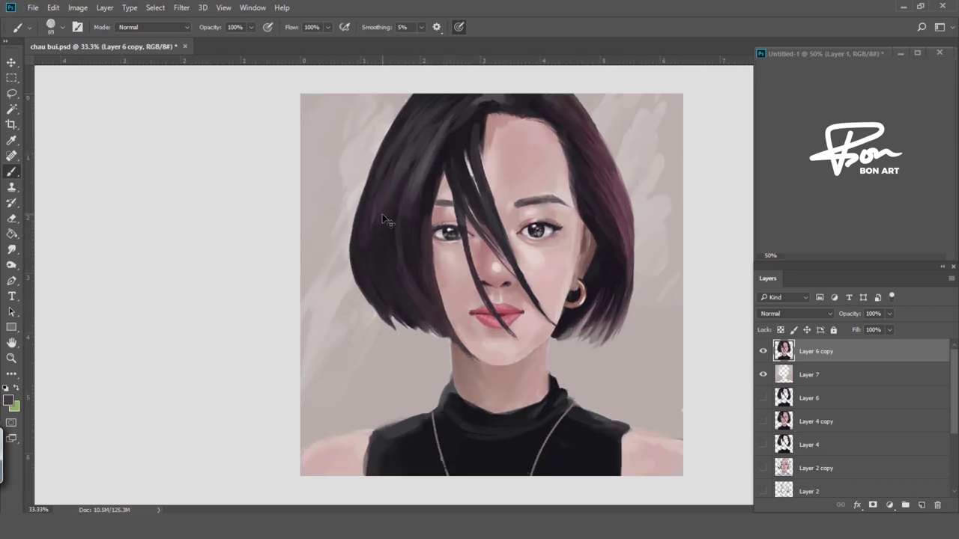
{"action": "left_click_drag", "start_coordinate": [380, 200], "coordinate": [387, 216]}
{"action": "left_click_drag", "start_coordinate": [424, 295], "coordinate": [417, 299]}
{"action": "left_click_drag", "start_coordinate": [527, 329], "coordinate": [509, 311]}
Paint soft light-pink skin shading on the chin.
{"action": "scroll", "coordinate": [510, 311], "scroll_direction": "up", "scroll_amount": 2}
{"action": "scroll", "coordinate": [498, 303], "scroll_direction": "down", "scroll_amount": 1}
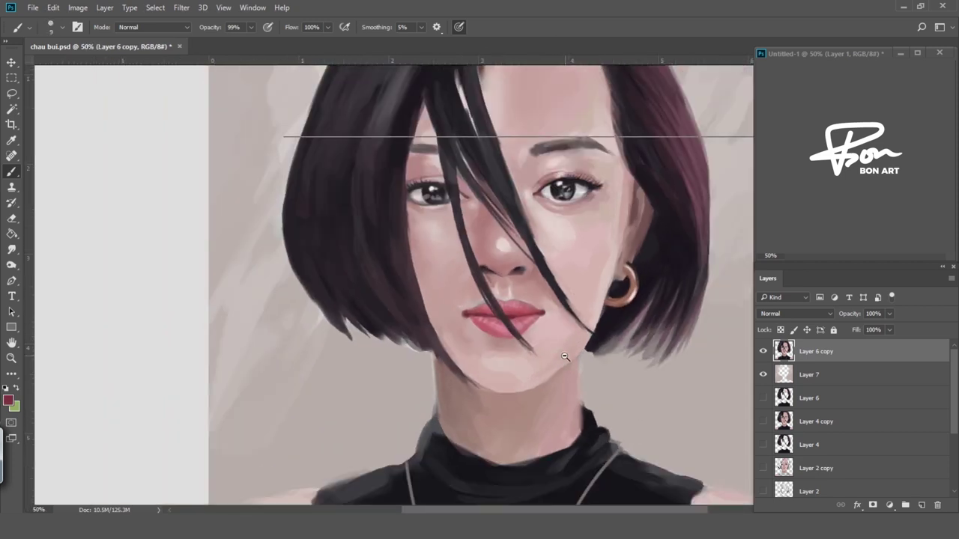
{"action": "scroll", "coordinate": [473, 299], "scroll_direction": "up", "scroll_amount": 1}
{"action": "left_click", "coordinate": [473, 299], "text": "alt"}
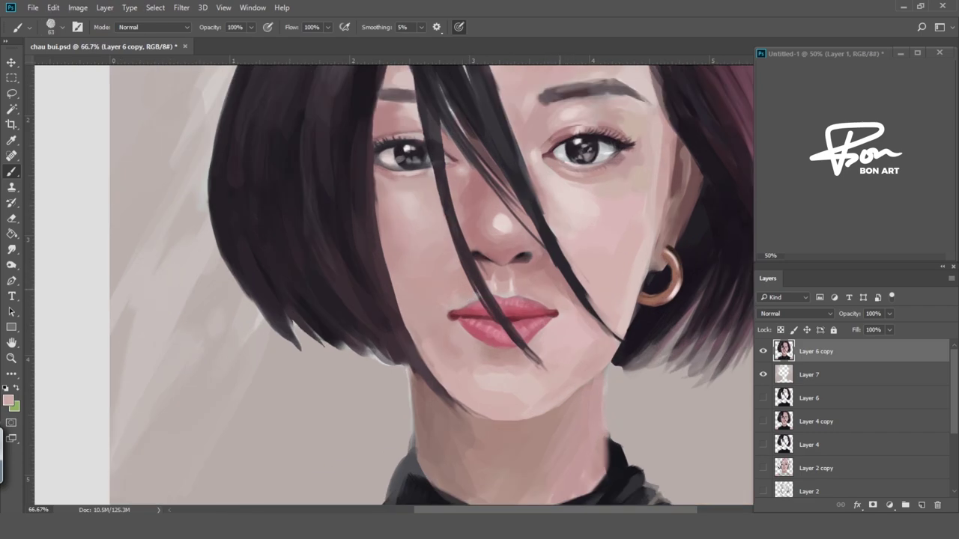
{"action": "left_click_drag", "start_coordinate": [570, 402], "coordinate": [574, 402]}
Sample a dark brown from the hair and set the brush blend mode to Screen.
{"action": "left_click", "coordinate": [600, 360], "text": "alt"}
{"action": "scroll", "coordinate": [482, 269], "scroll_direction": "down", "scroll_amount": 2}
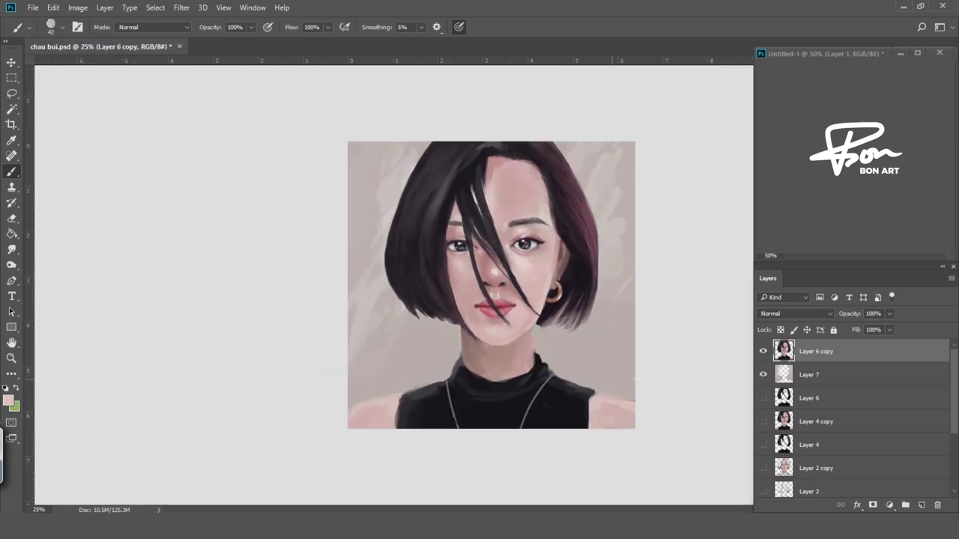
{"action": "scroll", "coordinate": [495, 198], "scroll_direction": "up", "scroll_amount": 2}
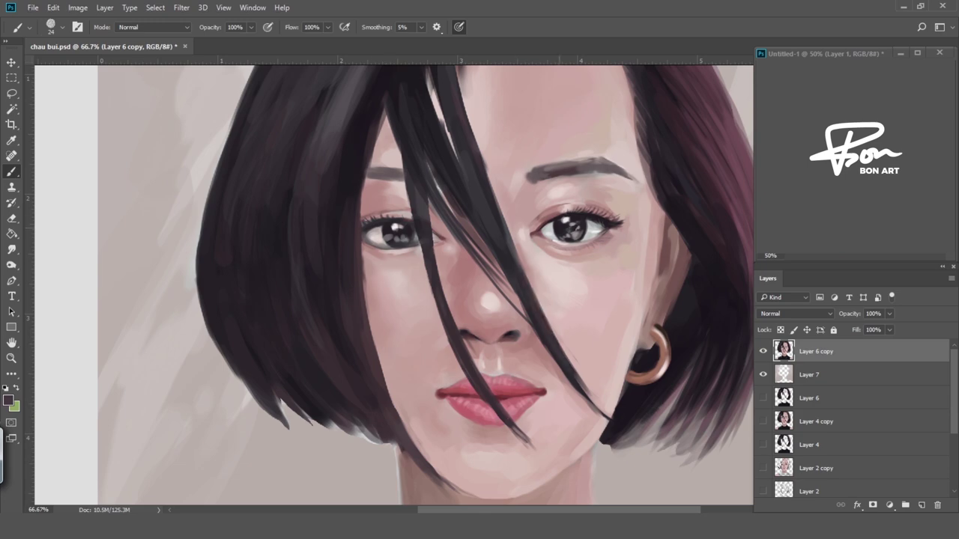
{"action": "left_click", "coordinate": [153, 27]}
{"action": "left_click", "coordinate": [149, 122]}
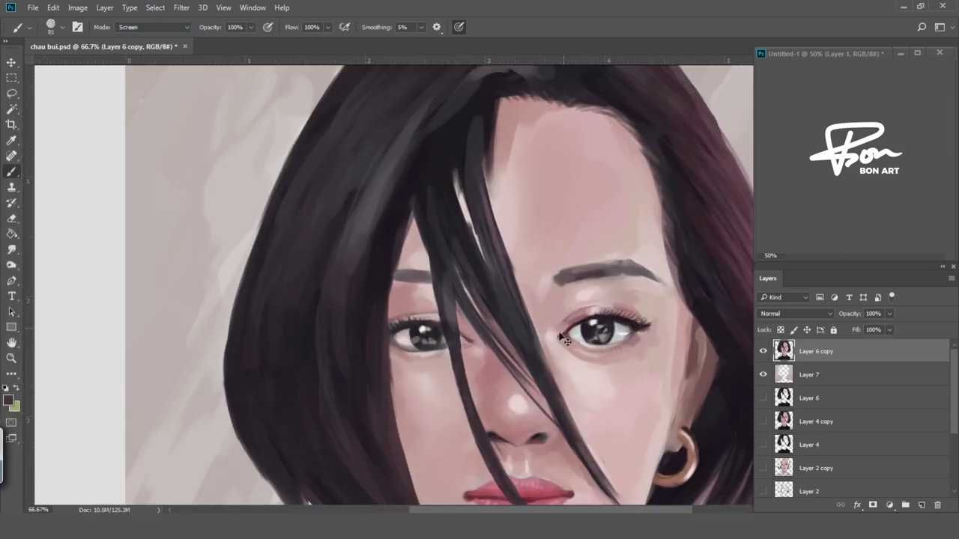
{"action": "scroll", "coordinate": [503, 304], "scroll_direction": "down", "scroll_amount": 1}
{"action": "scroll", "coordinate": [582, 285], "scroll_direction": "down", "scroll_amount": 1}
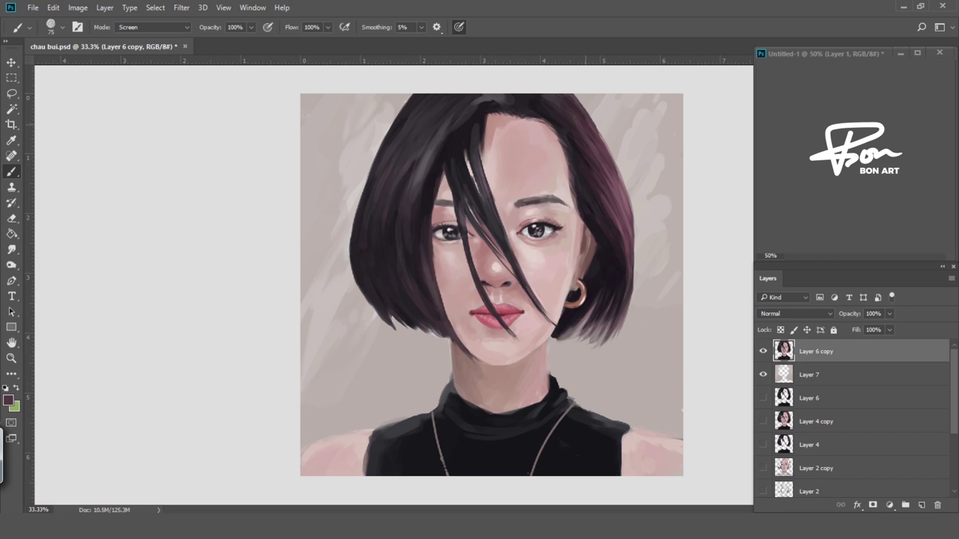
Choose a large soft brush preset at 12% opacity and adjust its size for hair highlights.
{"action": "right_click", "coordinate": [585, 183]}
{"action": "double_click", "coordinate": [872, 303]}
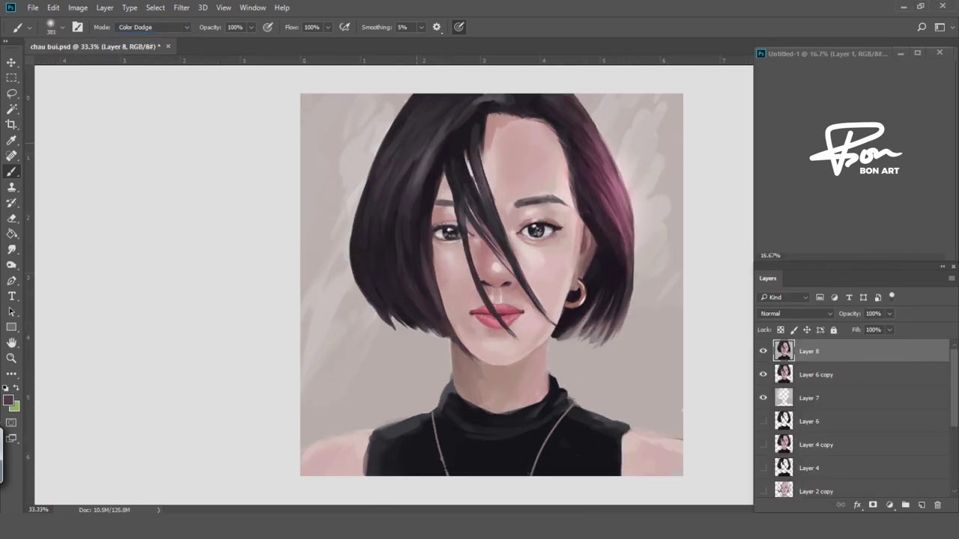
{"action": "key", "text": "bracketright"}
{"action": "key", "text": "bracketleft"}
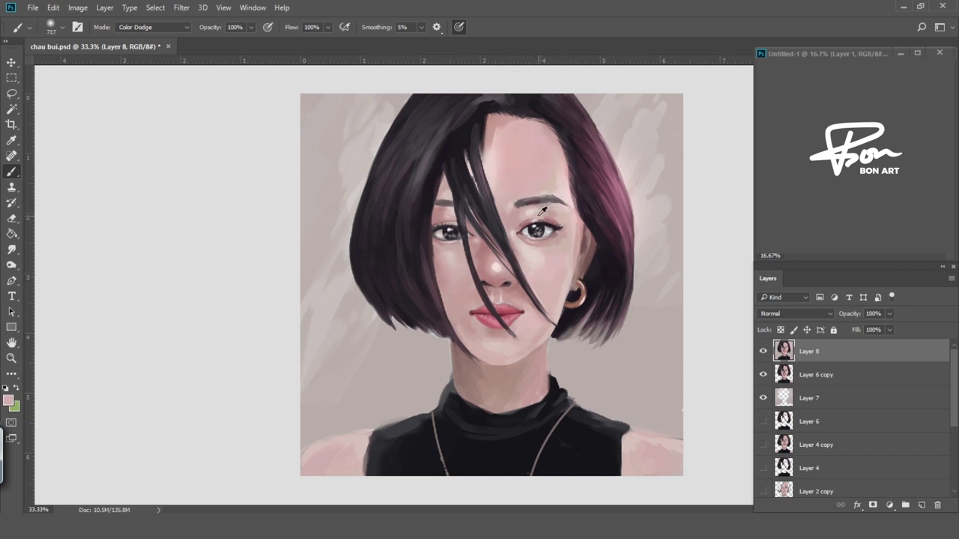
{"action": "key", "text": "bracketright"}
{"action": "key", "text": "bracketright"}
{"action": "key", "text": "bracketright"}
{"action": "key", "text": "1"}
{"action": "key", "text": "2"}
{"action": "key", "text": "bracketleft"}
{"action": "key", "text": "bracketleft"}
{"action": "key", "text": "bracketleft"}
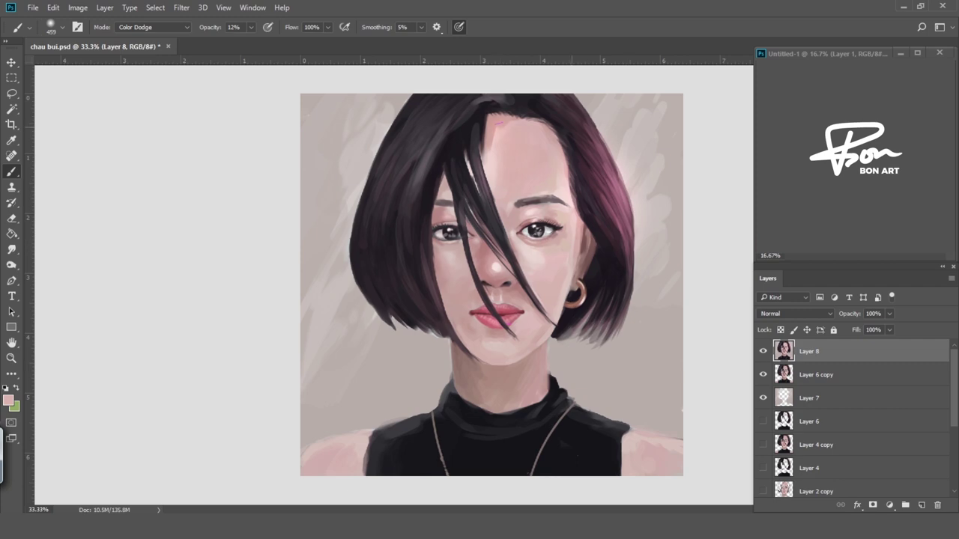
{"action": "key", "text": "bracketleft"}
{"action": "key", "text": "bracketleft"}
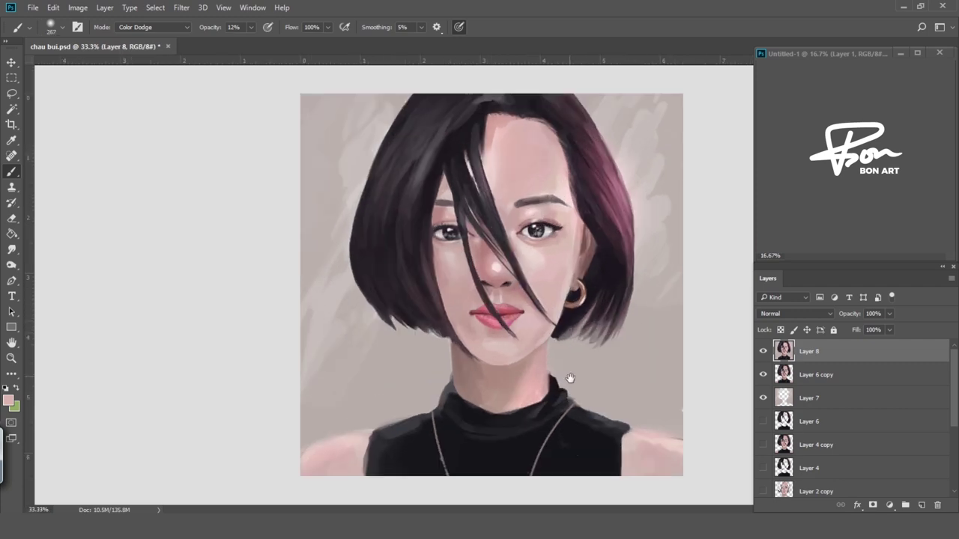
{"action": "key", "text": "bracketleft"}
{"action": "key", "text": "bracketleft"}
{"action": "key", "text": "ctrl+minus"}
{"action": "key", "text": "ctrl+plus"}
{"action": "key", "text": "ctrl+plus"}
Switch to the thongdug1 brush preset and recentre the face on the canvas.
{"action": "key", "text": "shift+alt+n"}
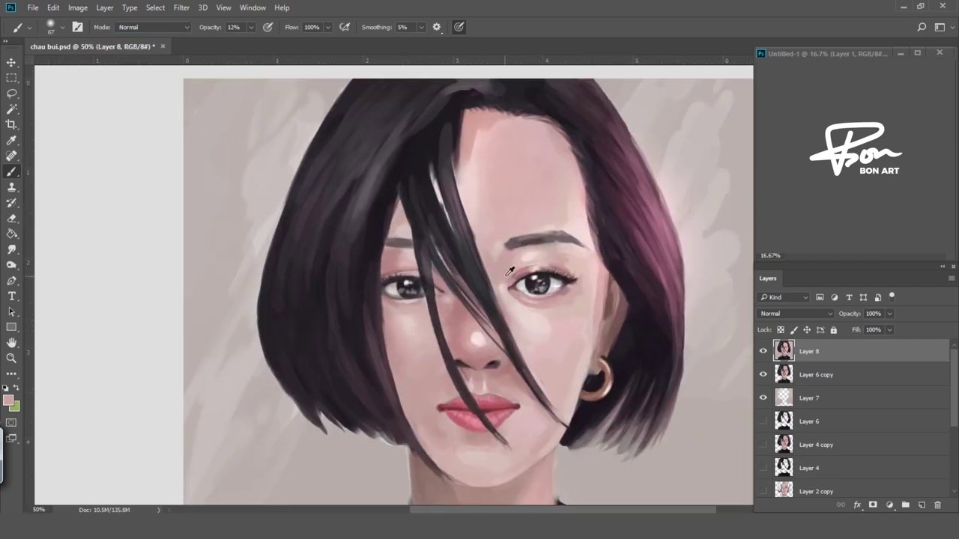
{"action": "right_click", "coordinate": [510, 271]}
{"action": "scroll", "coordinate": [804, 396], "scroll_direction": "down", "scroll_amount": 5}
{"action": "scroll", "coordinate": [802, 450], "scroll_direction": "up", "scroll_amount": 5}
{"action": "left_click", "coordinate": [592, 458]}
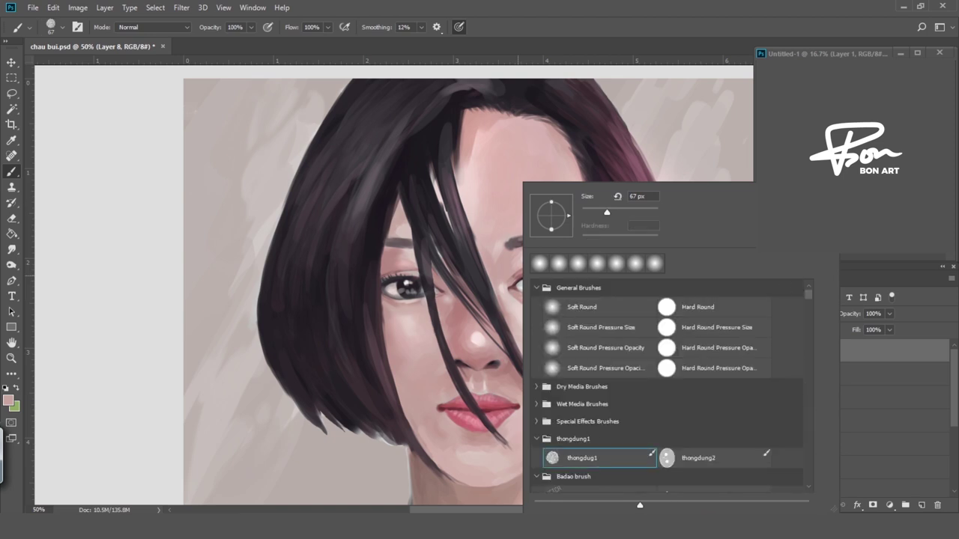
{"action": "key", "text": "Return"}
{"action": "key", "text": "bracketleft"}
{"action": "key", "text": "bracketleft"}
{"action": "left_click_drag", "start_coordinate": [605, 272], "coordinate": [624, 285]}
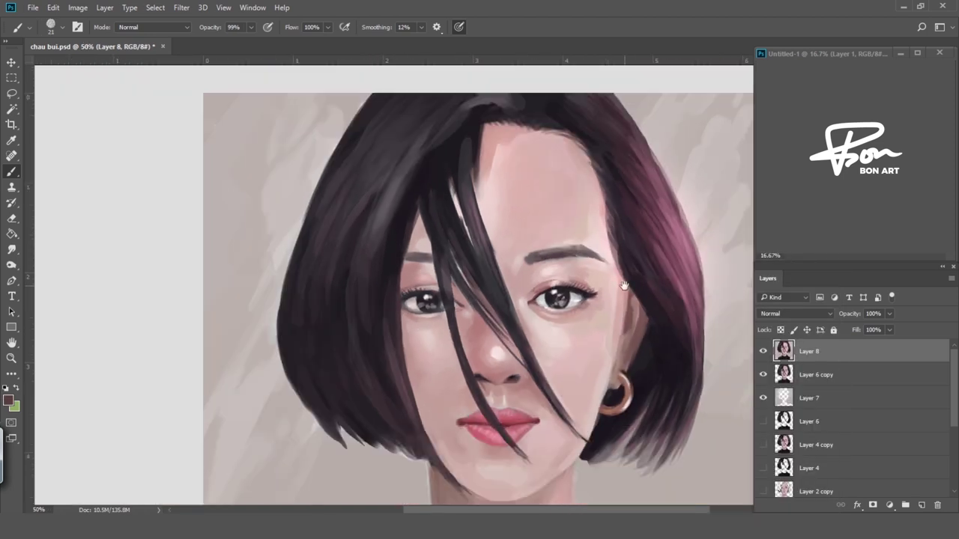
Touch up the face with sampled light and darker pink skin tones.
{"action": "left_click", "coordinate": [579, 233], "text": "alt"}
{"action": "key", "text": "ctrl+minus"}
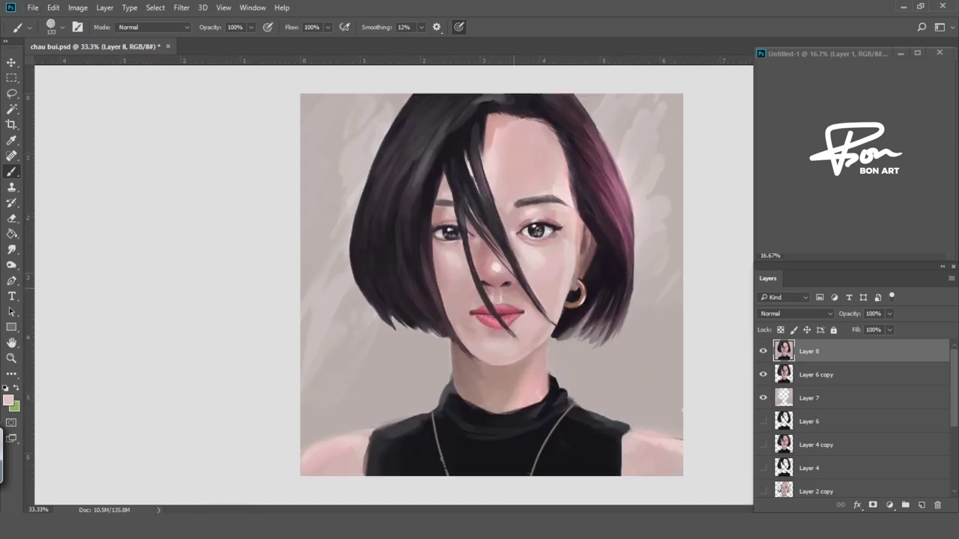
{"action": "key", "text": "ctrl+plus"}
{"action": "left_click", "coordinate": [515, 274], "text": "alt"}
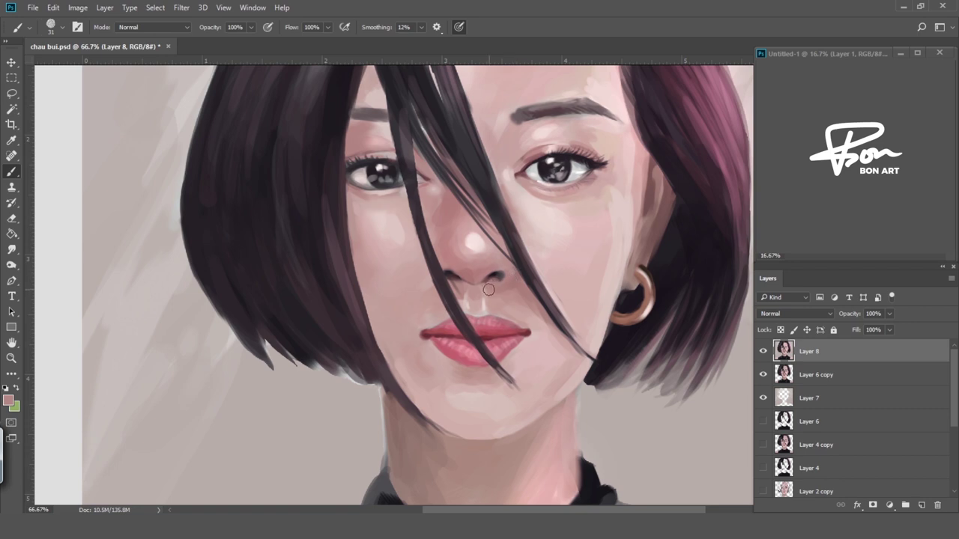
{"action": "key", "text": "ctrl+minus"}
{"action": "key", "text": "ctrl+minus"}
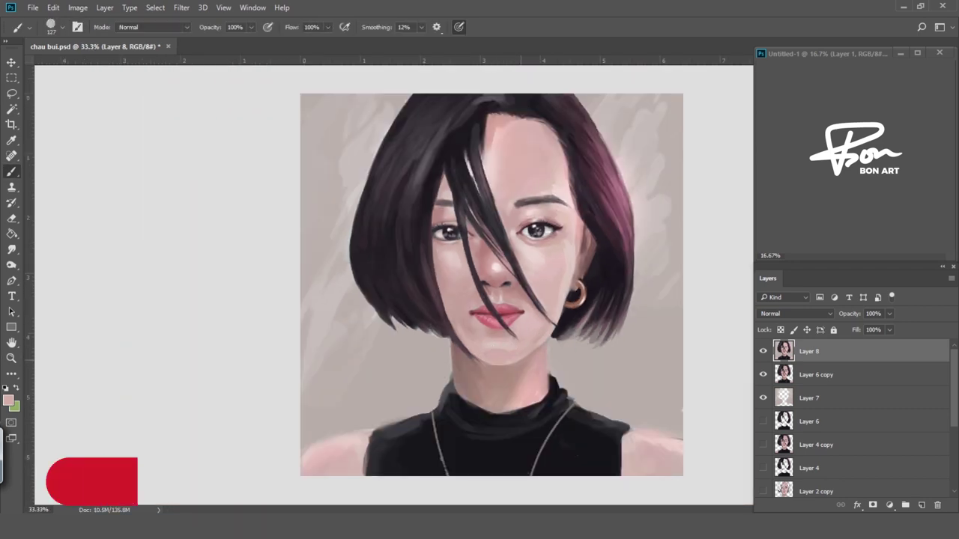
{"action": "key", "text": "bracketright"}
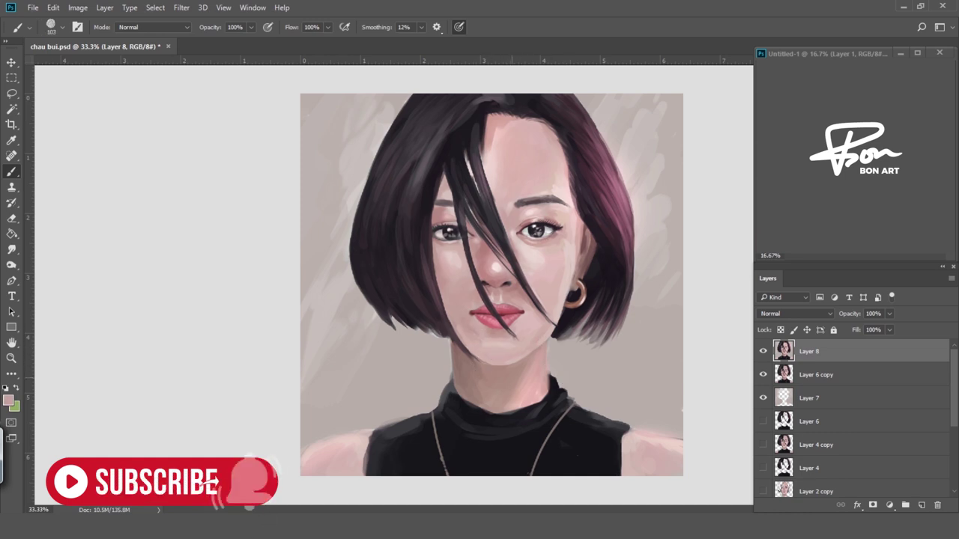
Refine the hair with sampled dark mauve and lighter pink-mauve tones.
{"action": "left_click", "coordinate": [488, 323], "text": "alt"}
{"action": "key", "text": "bracketright"}
{"action": "key", "text": "bracketleft"}
{"action": "key", "text": "bracketleft"}
{"action": "key", "text": "bracketleft"}
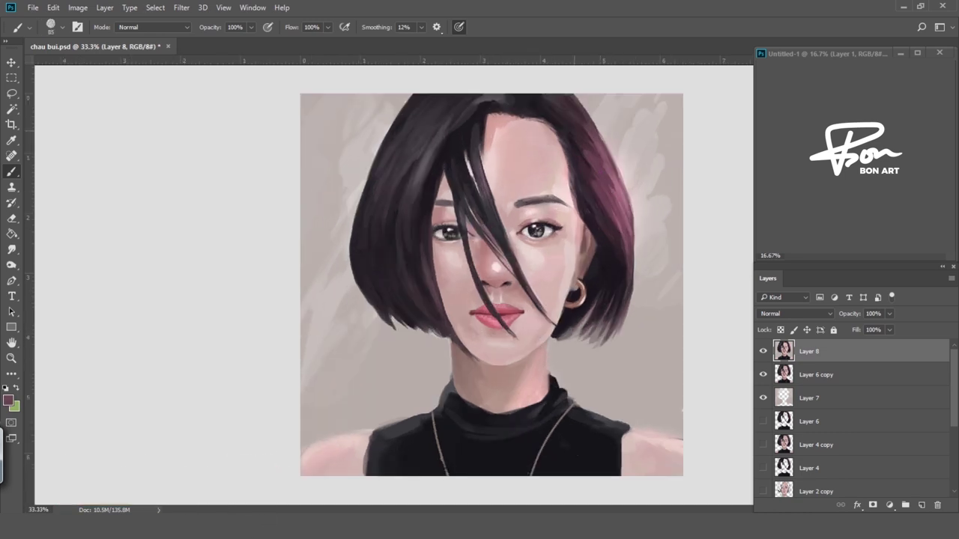
{"action": "left_click", "coordinate": [615, 214], "text": "alt"}
{"action": "key", "text": "bracketleft"}
{"action": "key", "text": "bracketleft"}
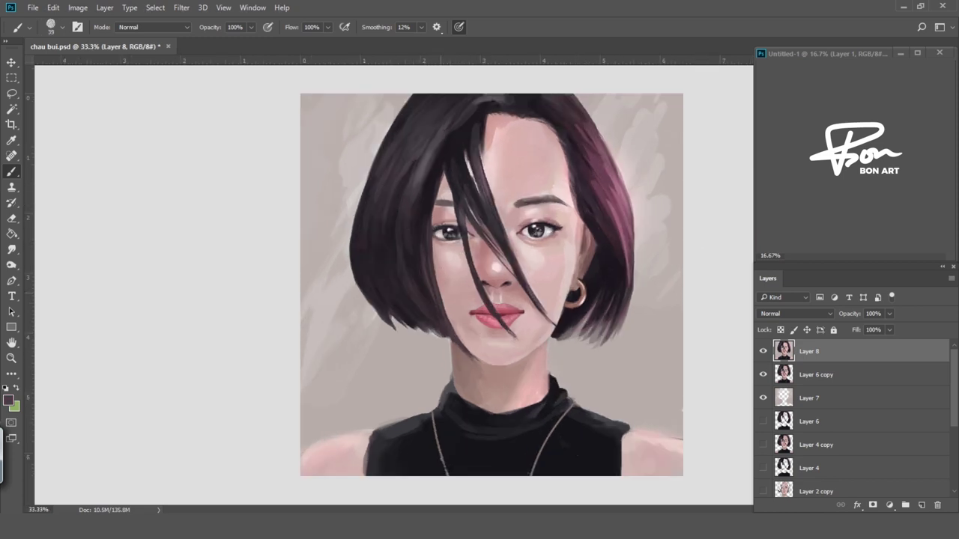
Touch up the lips with their sampled pink and view the whole portrait.
{"action": "left_click", "coordinate": [487, 318], "text": "alt"}
{"action": "key", "text": "bracketleft"}
{"action": "scroll", "coordinate": [487, 322], "scroll_direction": "up", "scroll_amount": 1}
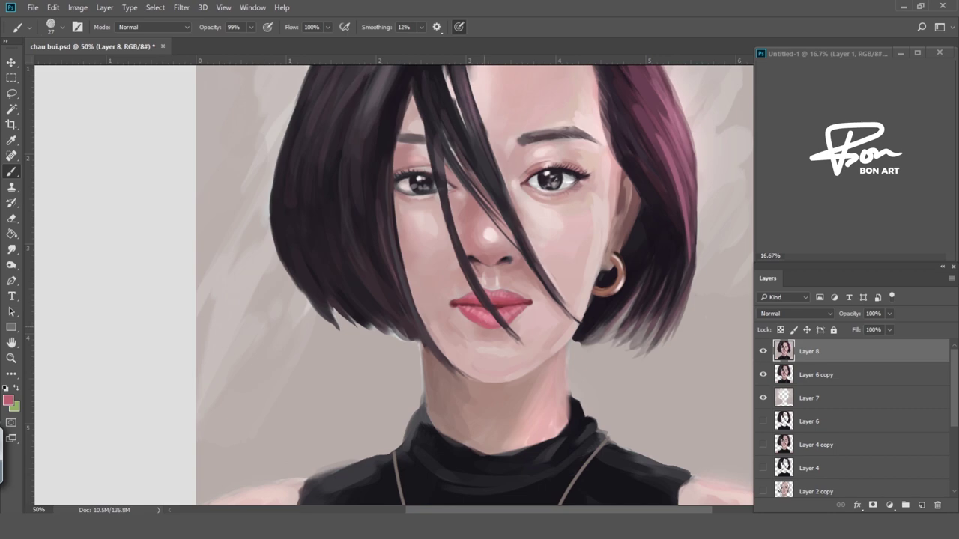
{"action": "scroll", "coordinate": [517, 298], "scroll_direction": "up", "scroll_amount": 2}
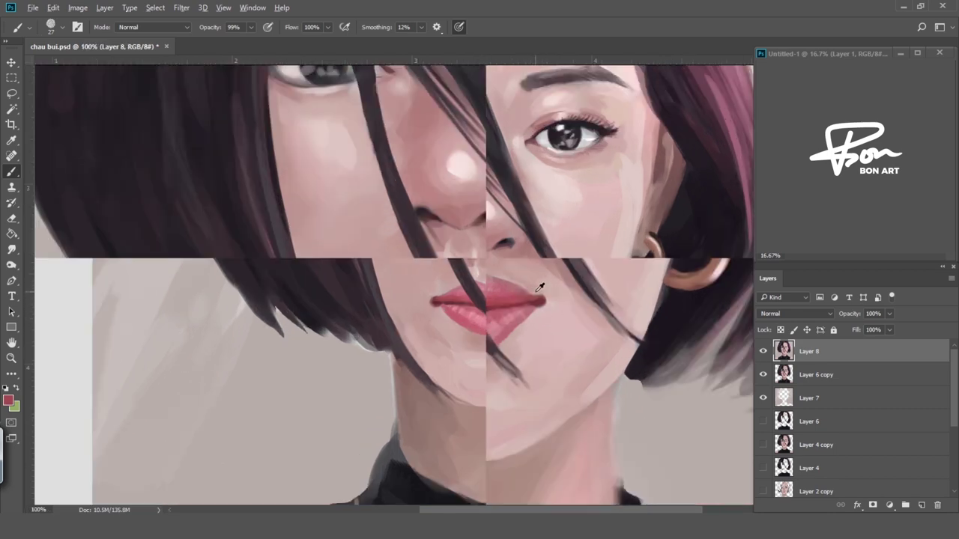
{"action": "key", "text": "ctrl+0"}
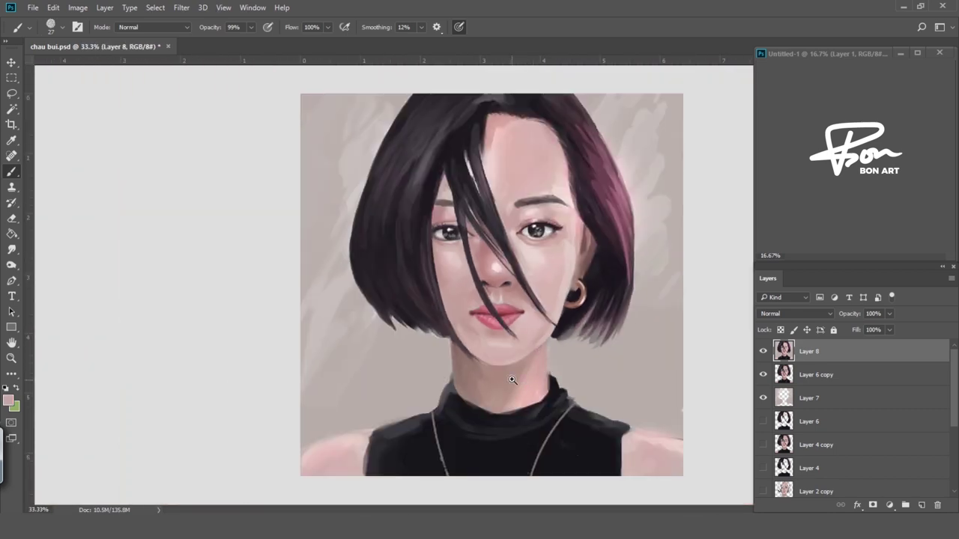
{"action": "right_click", "coordinate": [514, 380]}
{"action": "key", "text": "Escape"}
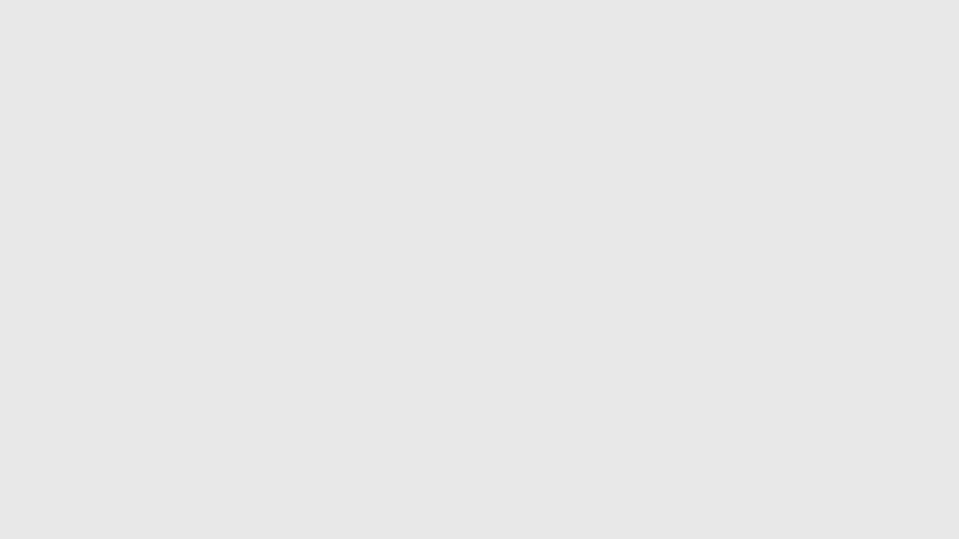